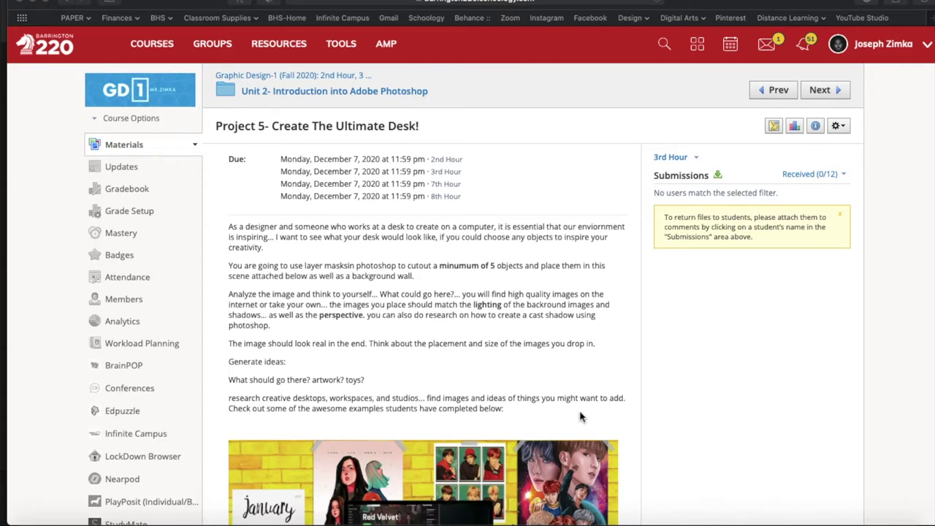
# - Look through the example desk scenes in the Project 5 assignment instructions
pyautogui.scroll(-5, 581, 416)
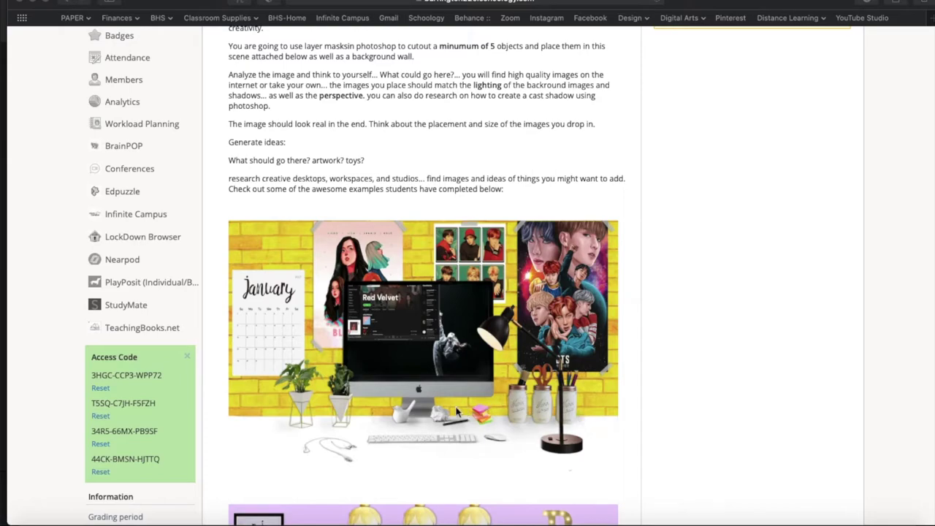
pyautogui.scroll(-20, 449, 404)
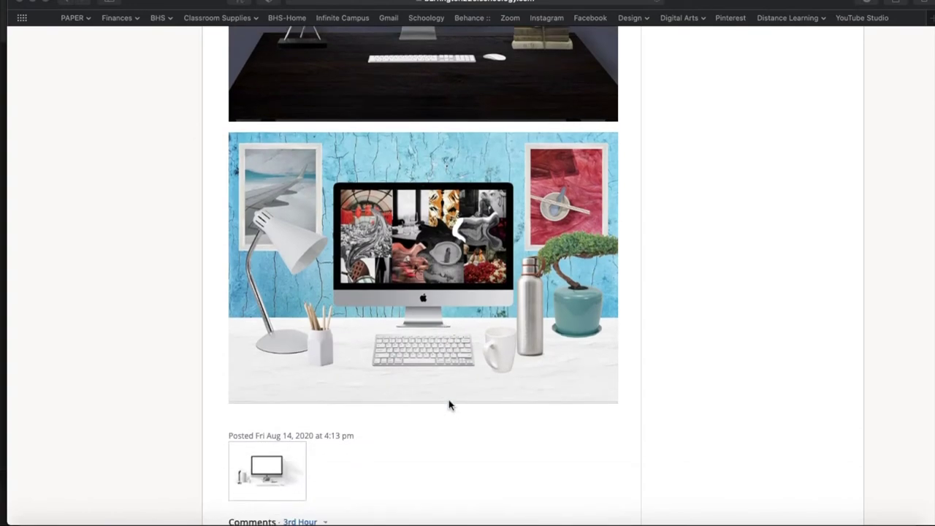
pyautogui.scroll(10, 431, 453)
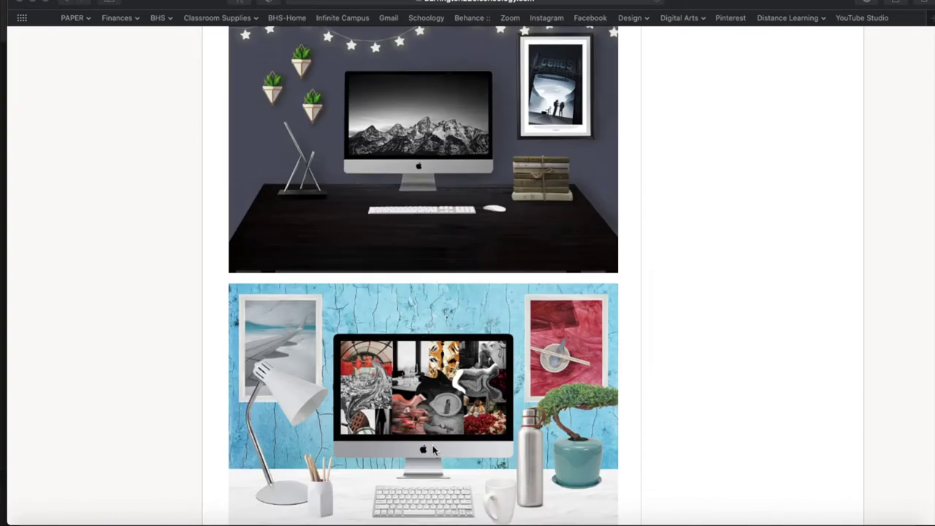
pyautogui.scroll(5, 432, 449)
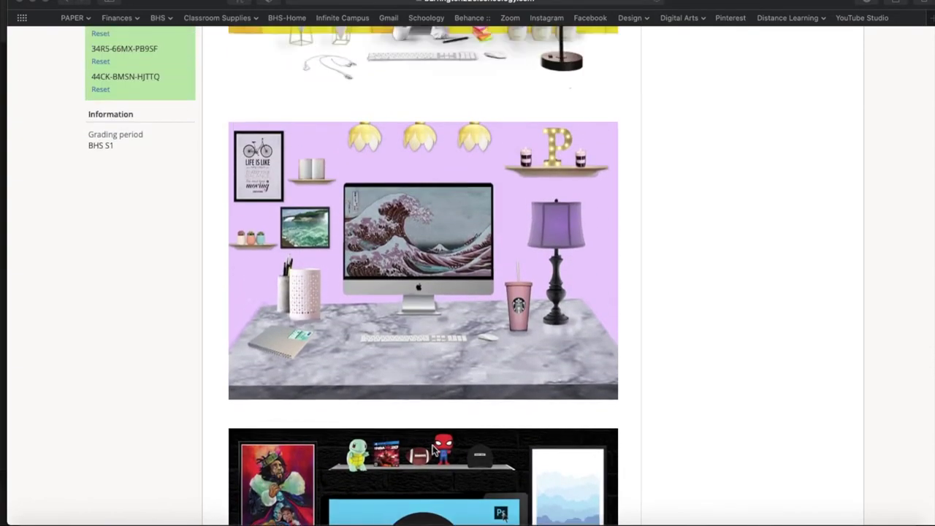
pyautogui.scroll(1, 432, 445)
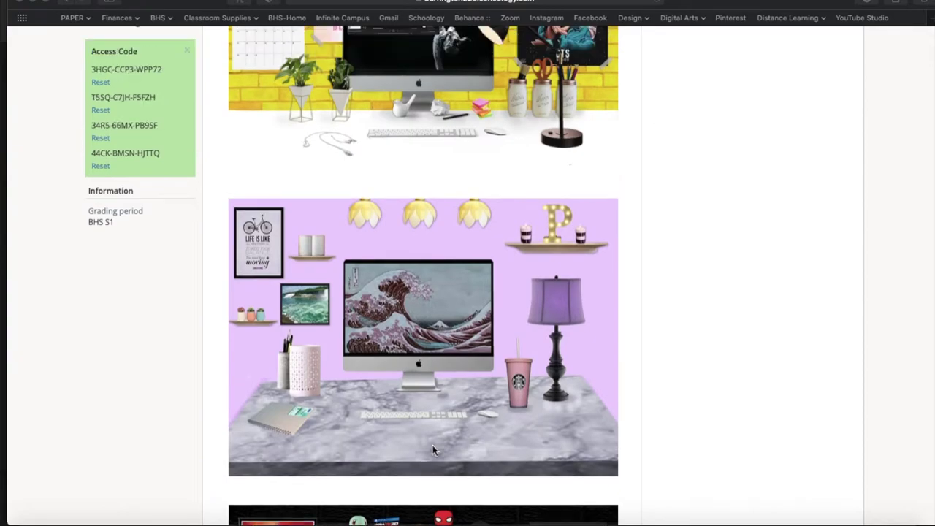
pyautogui.scroll(-1, 432, 444)
# - Switch to Photoshop, create an 11 x 8 inch CMYK document at 300 pixels/inch, and place a horizontal guide at about 1500 px
pyautogui.click(409, 520)
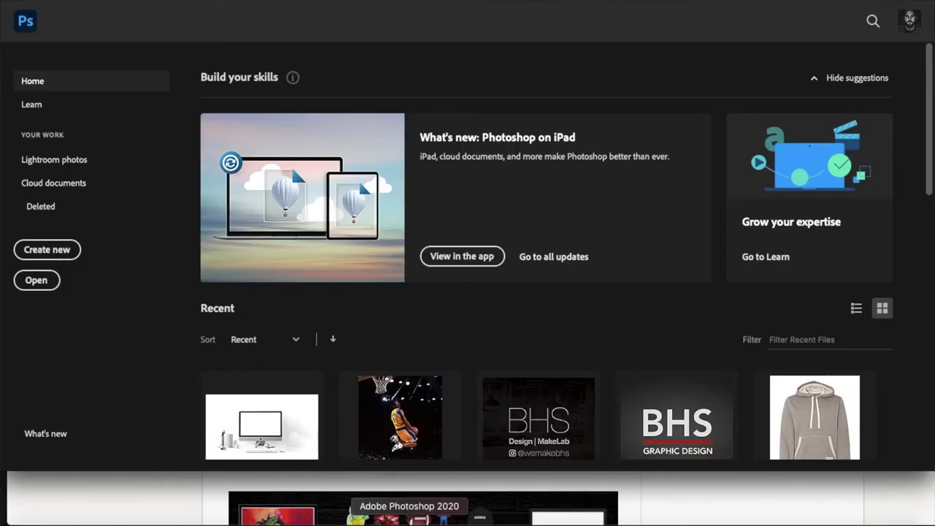
pyautogui.click(49, 249)
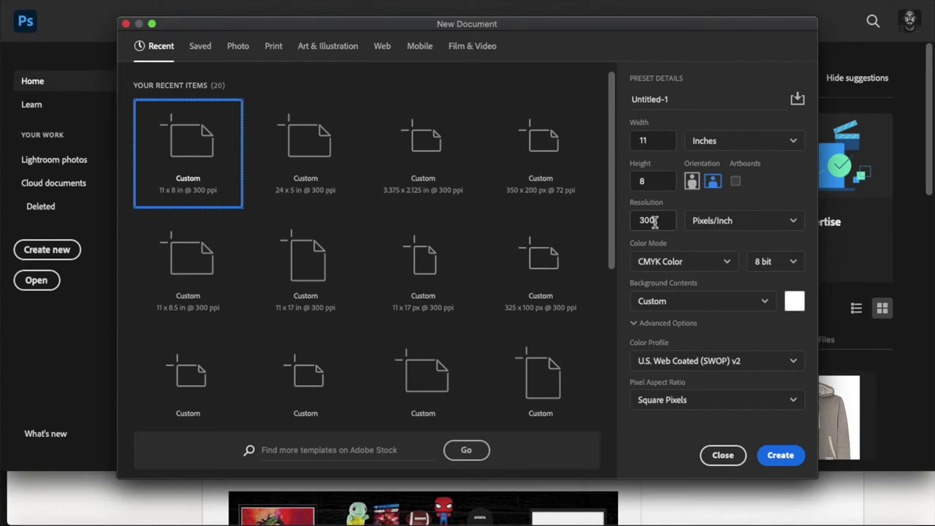
pyautogui.click(777, 454)
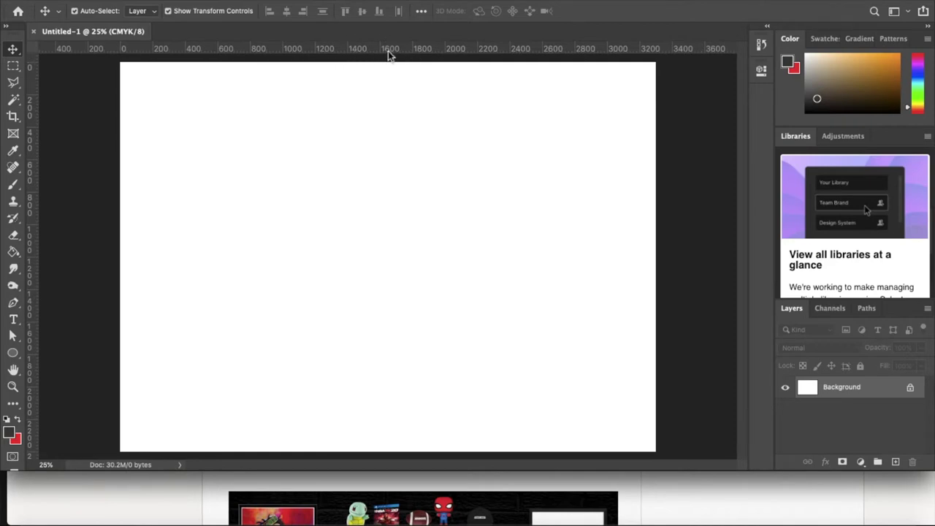
pyautogui.moveTo(388, 55); pyautogui.dragTo(385, 307)
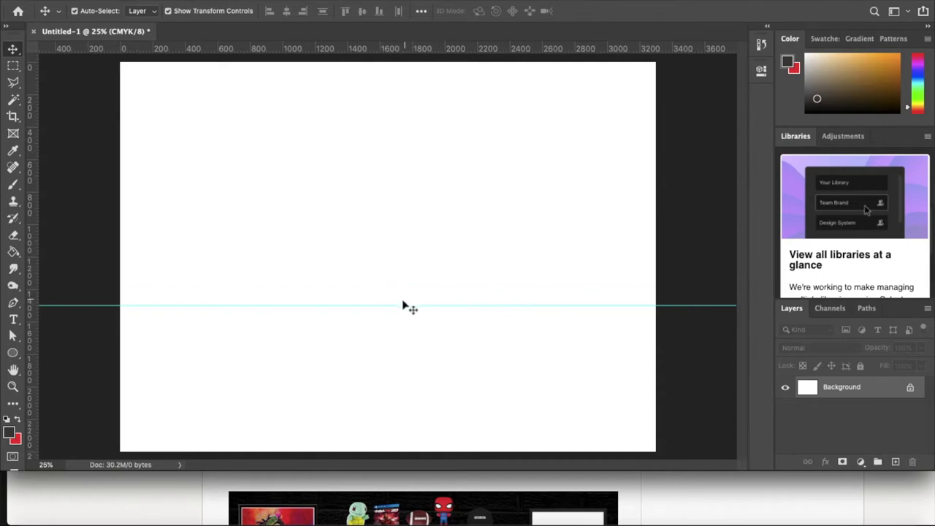
pyautogui.press('m')
pyautogui.moveTo(119, 63); pyautogui.dragTo(655, 304)
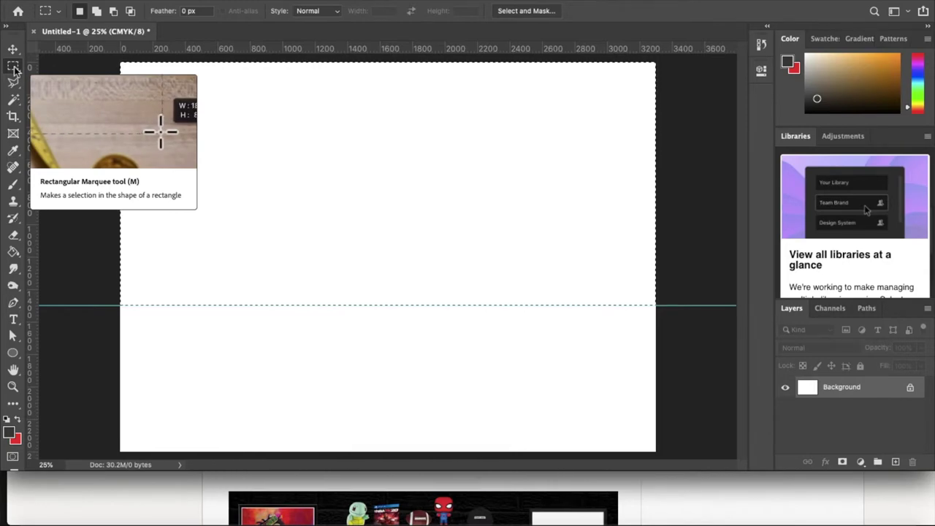
pyautogui.click(228, 157)
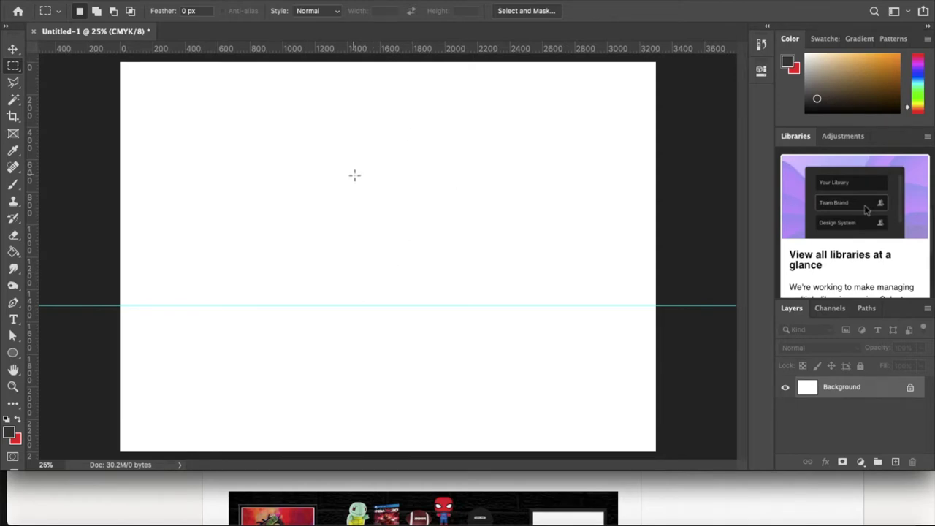
# - Switch to Safari and search Google Images for "brick wall" in a new tab
pyautogui.click(654, 506)
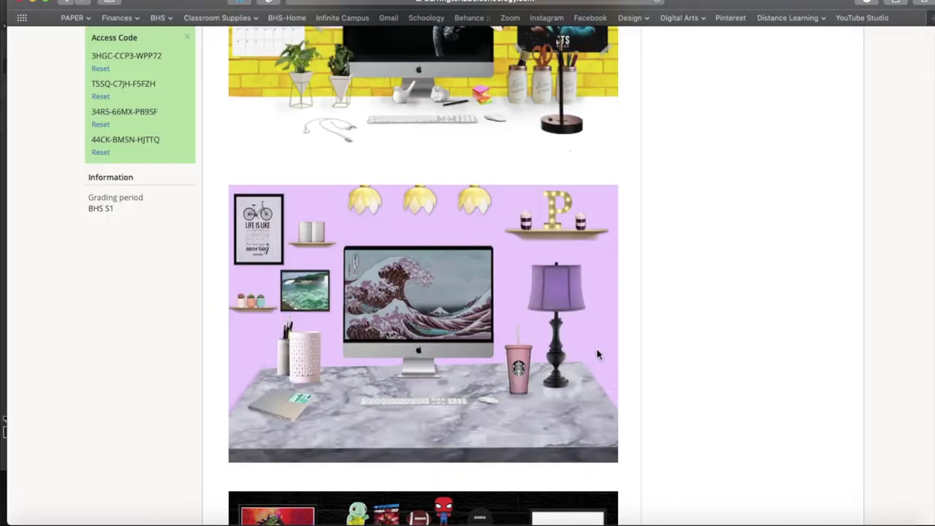
pyautogui.press('super+t')
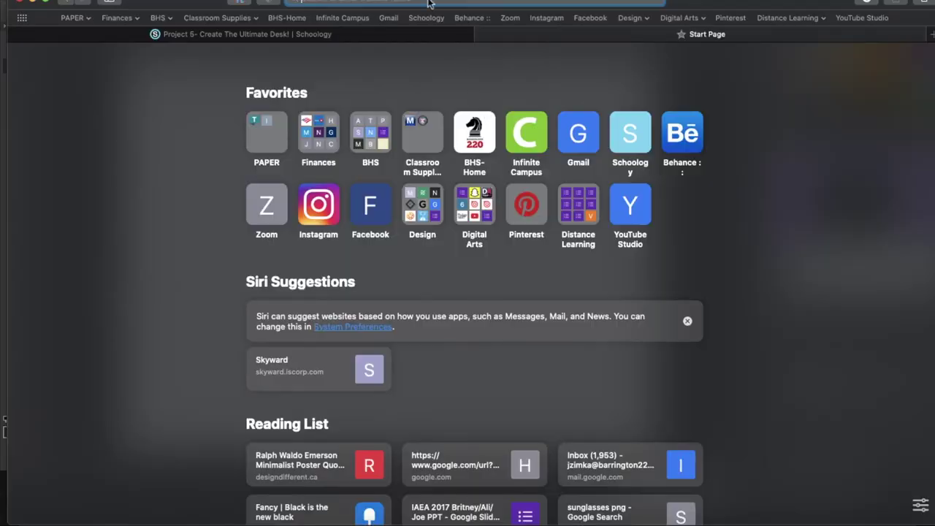
pyautogui.write('brick wall')
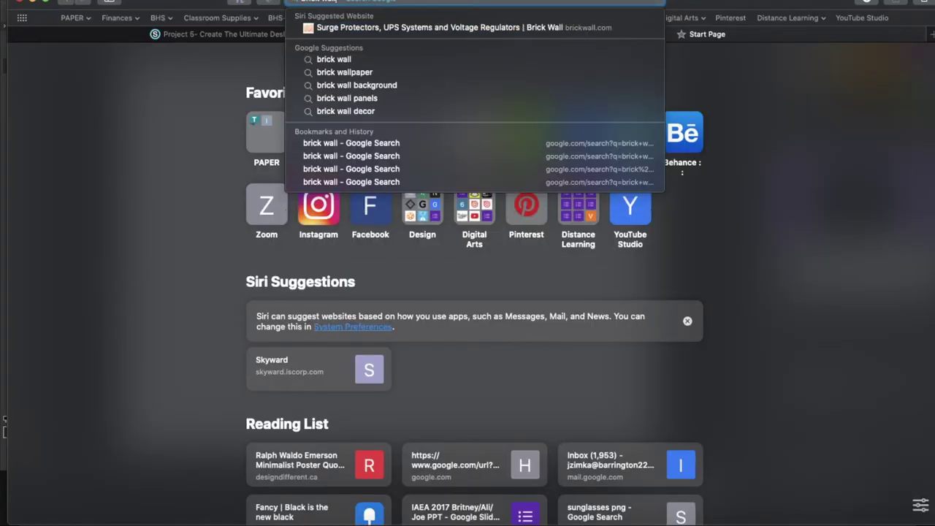
pyautogui.press('Return')
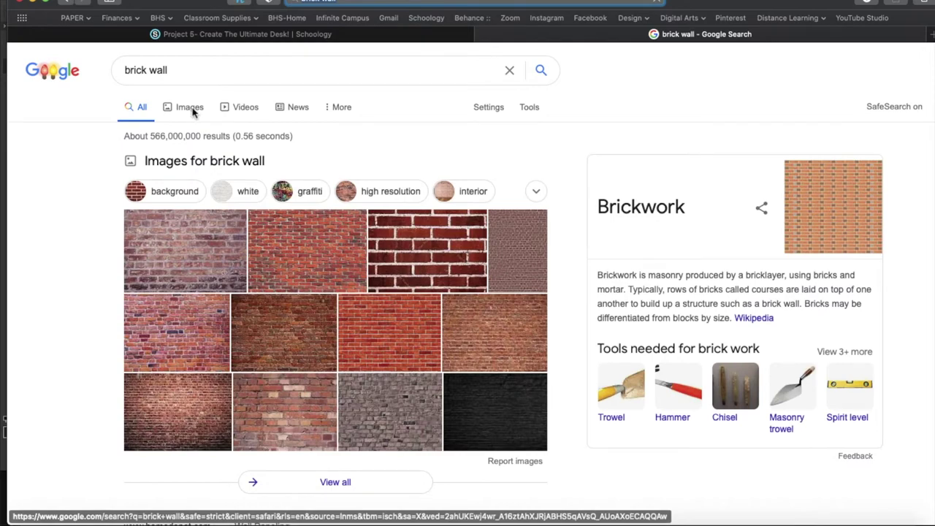
pyautogui.click(186, 106)
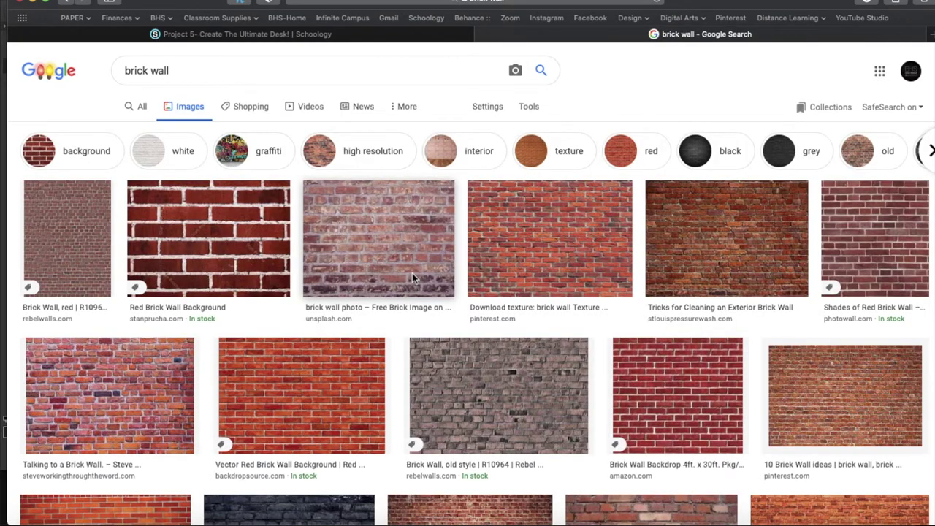
# - Filter the brick wall images to Large size and narrow them to grey
pyautogui.click(529, 105)
pyautogui.click(120, 129)
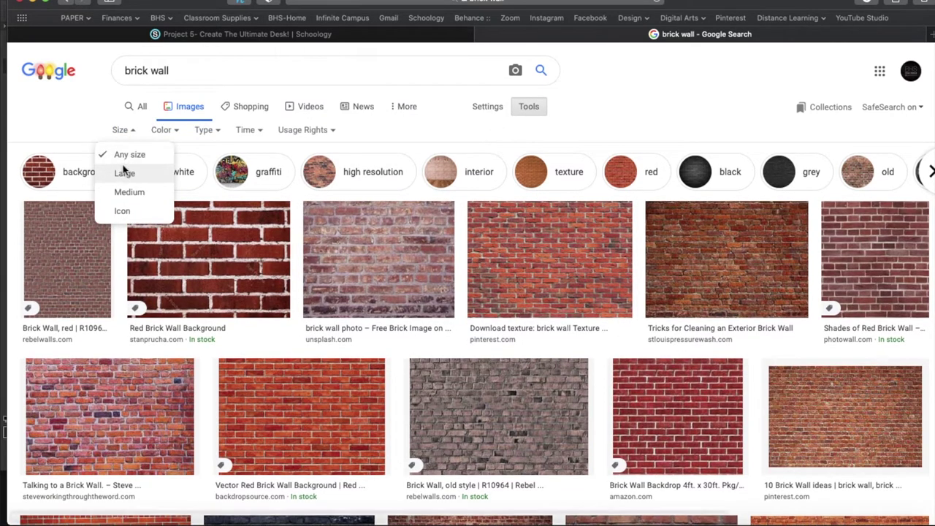
pyautogui.click(126, 171)
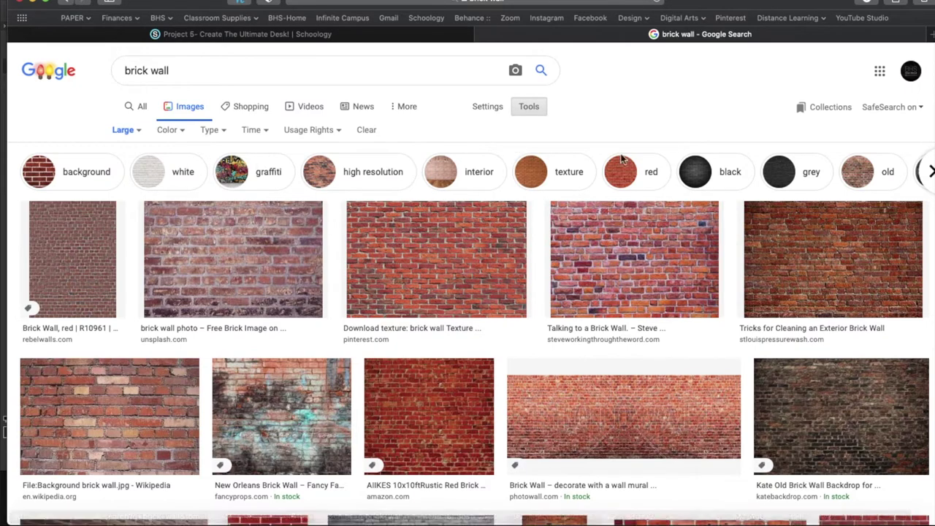
pyautogui.click(778, 175)
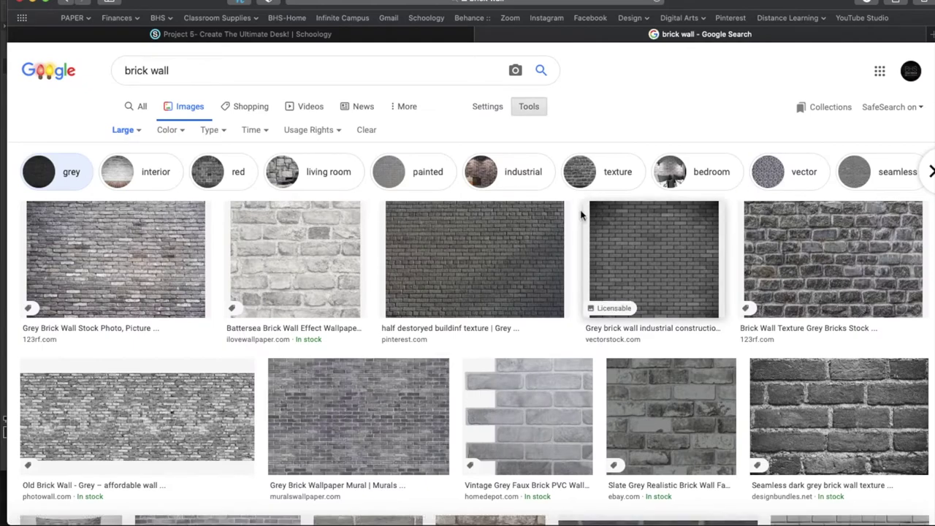
# - Open the dark grey brick wall image from pinterest.com and place it in the Photoshop document as a new layer
pyautogui.click(465, 254)
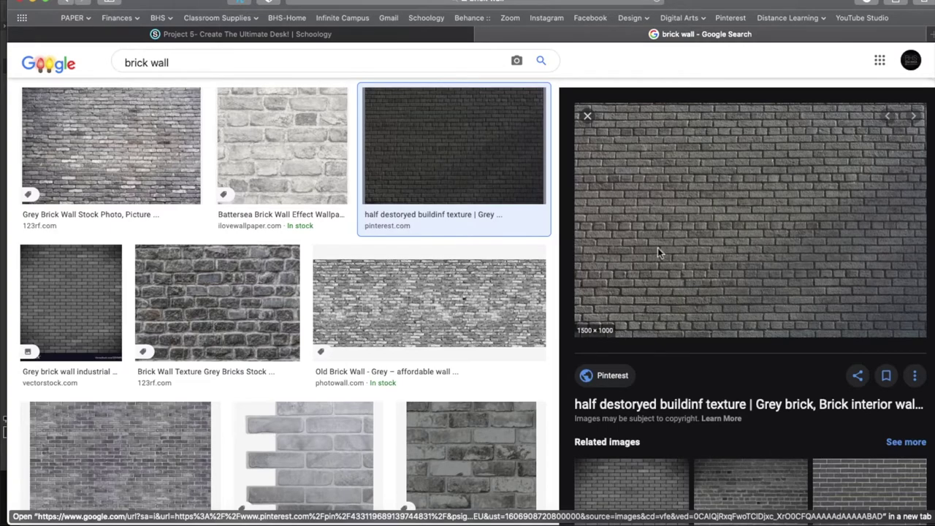
pyautogui.moveTo(705, 14); pyautogui.dragTo(716, 389)
pyautogui.moveTo(739, 506); pyautogui.dragTo(417, 207)
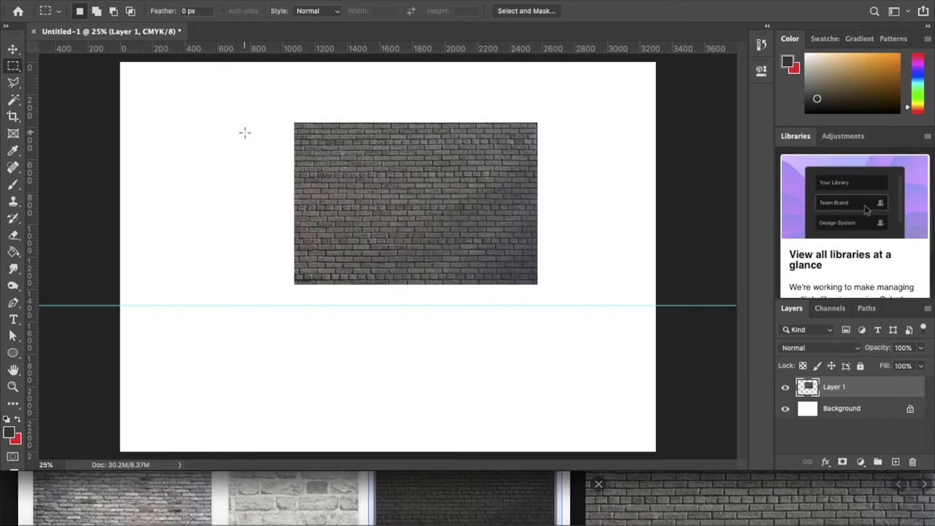
# - Scale the brick wall layer to about 288%, centre it over the canvas, and reduce its height while still covering the whole canvas
pyautogui.press('super+minus')
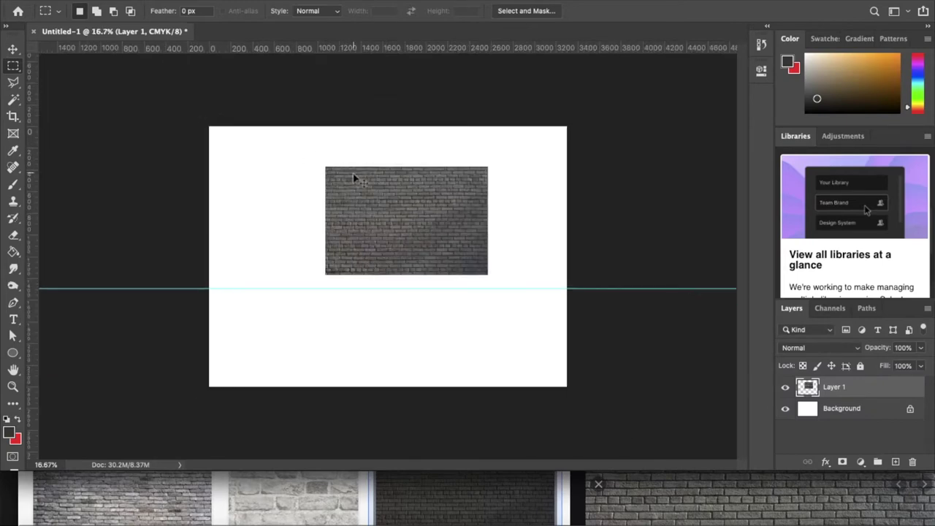
pyautogui.press('super+t')
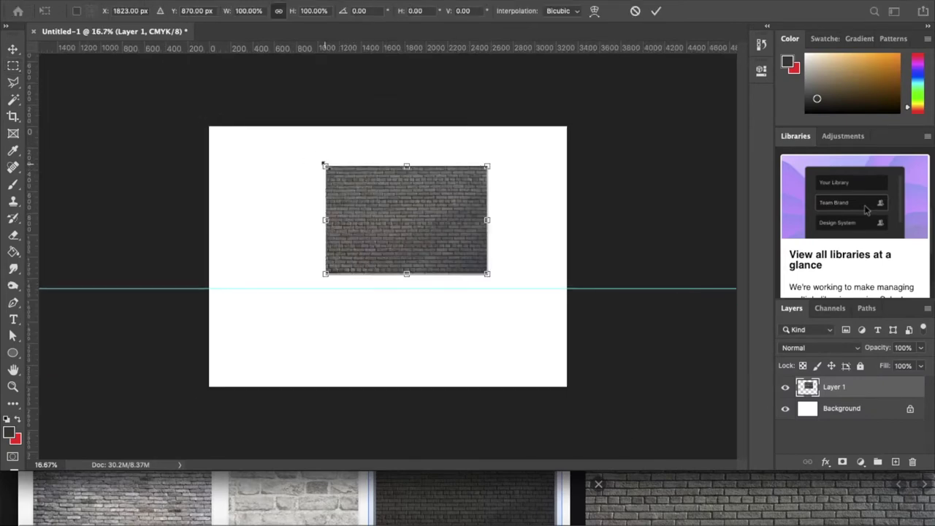
pyautogui.moveTo(324, 165); pyautogui.dragTo(179, 91)
pyautogui.moveTo(488, 274); pyautogui.dragTo(640, 427)
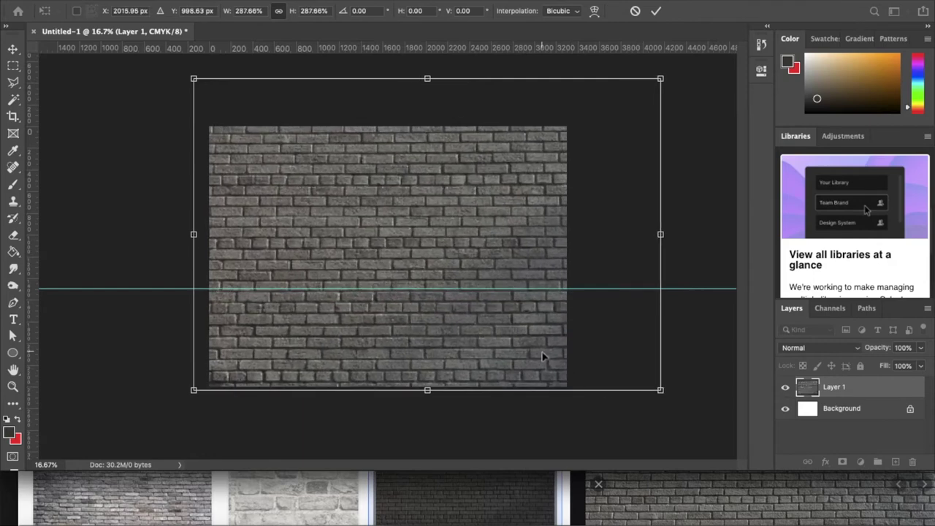
pyautogui.moveTo(542, 357); pyautogui.dragTo(509, 355)
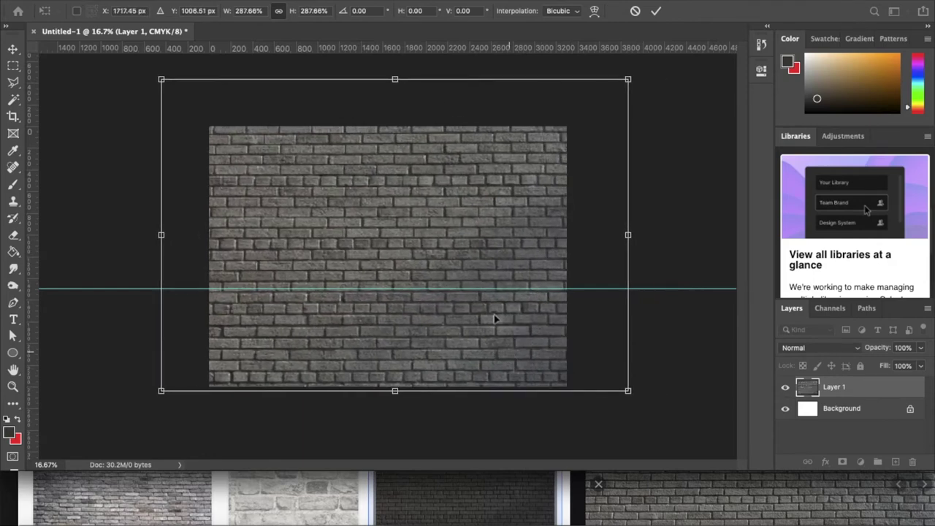
pyautogui.moveTo(395, 79); pyautogui.dragTo(395, 111)
pyautogui.press('Return')
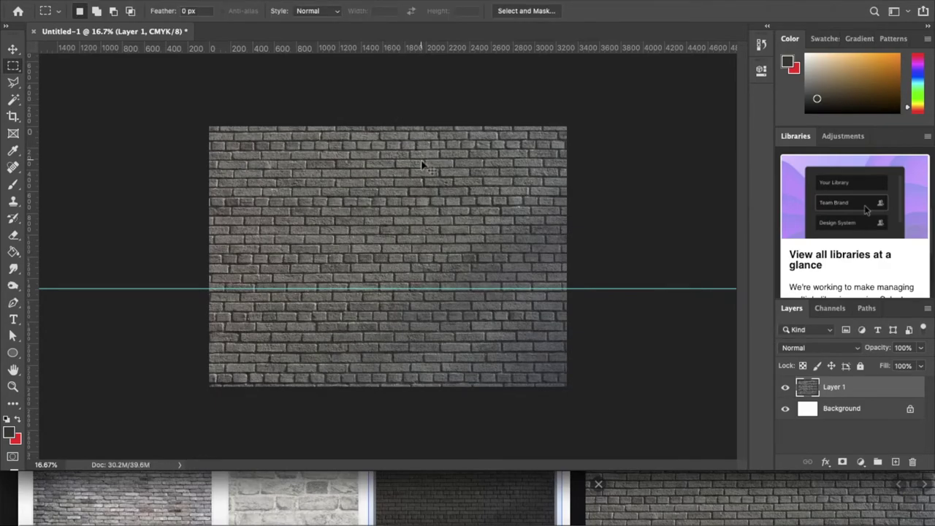
pyautogui.scroll(10, 421, 163)
pyautogui.scroll(-8, 421, 164)
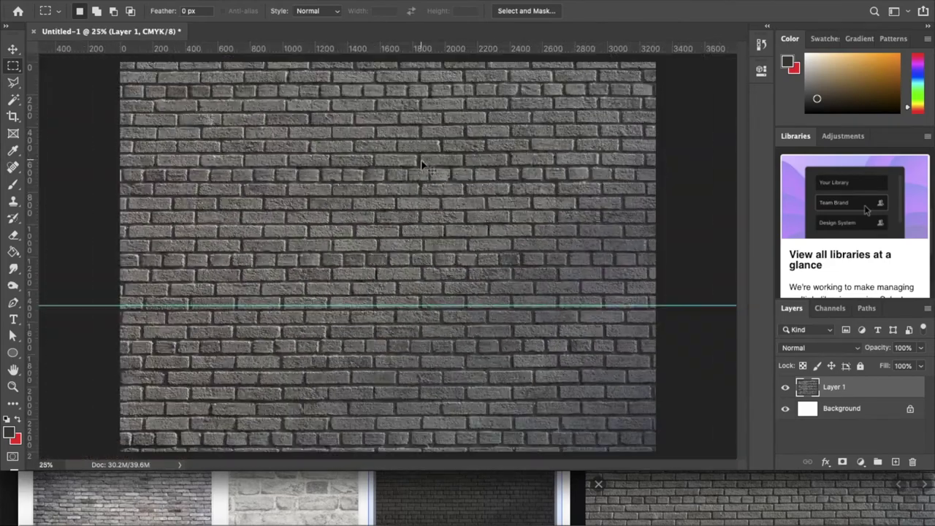
pyautogui.scroll(-2, 421, 163)
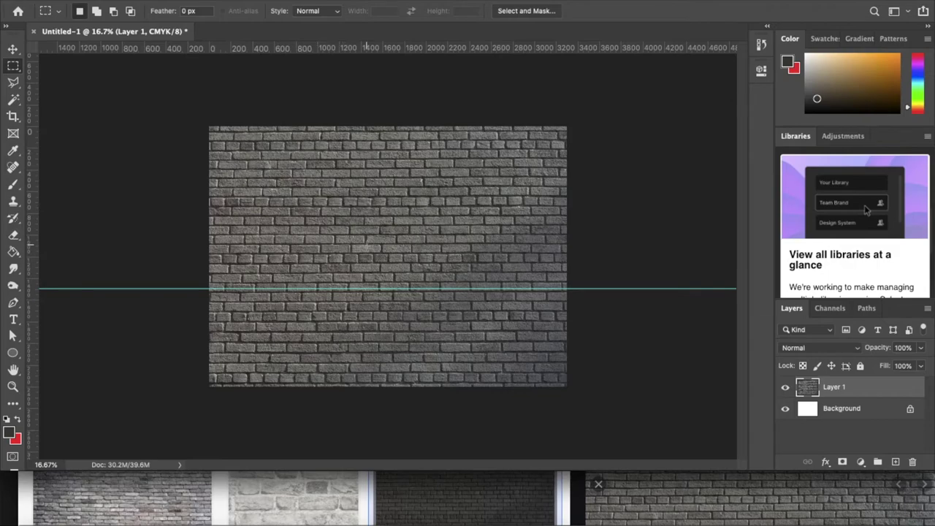
# - Switch to Safari and search Google Images for "imac"
pyautogui.click(343, 484)
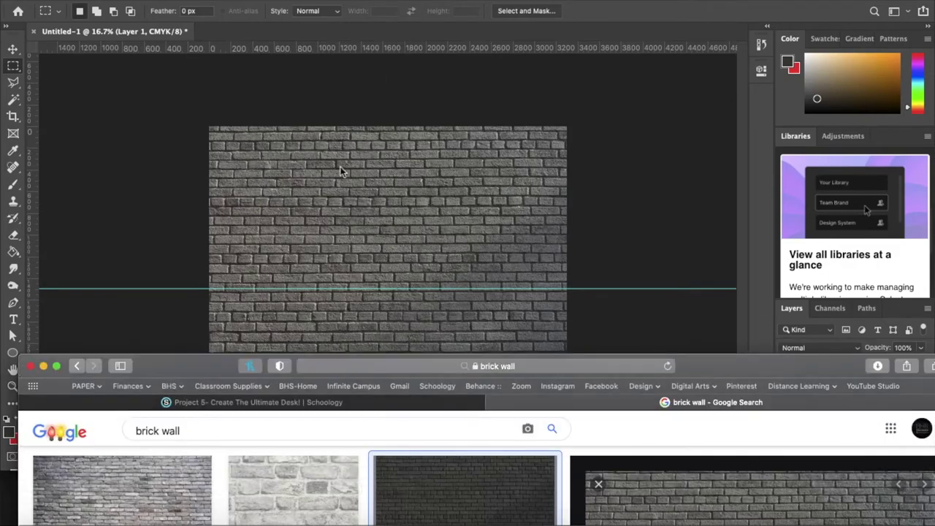
pyautogui.moveTo(202, 373); pyautogui.dragTo(171, 19)
pyautogui.click(378, 1)
pyautogui.write('imag')
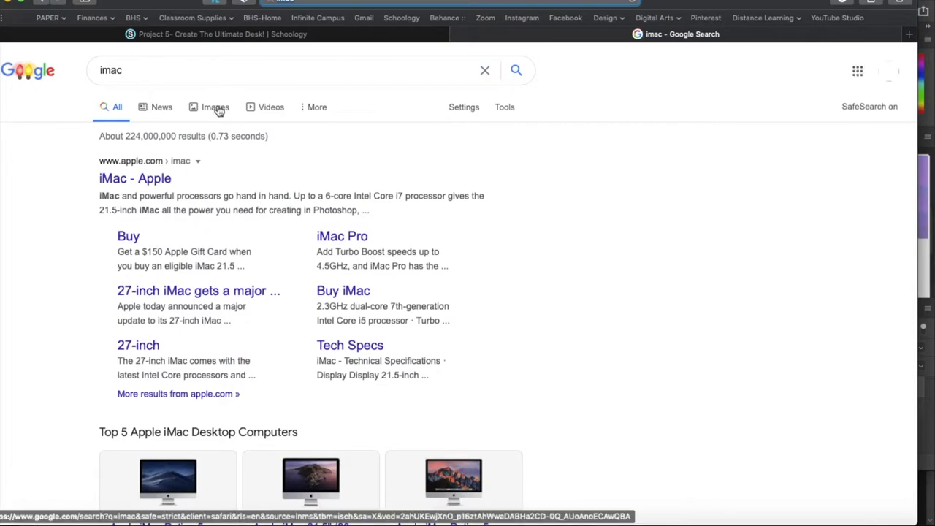
pyautogui.click(217, 108)
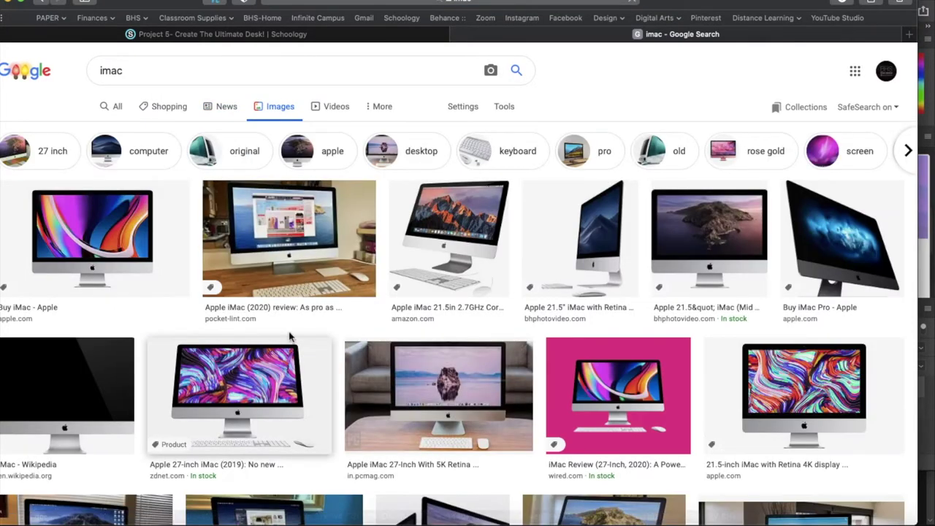
# - Filter the iMac image results to Large size
pyautogui.click(507, 106)
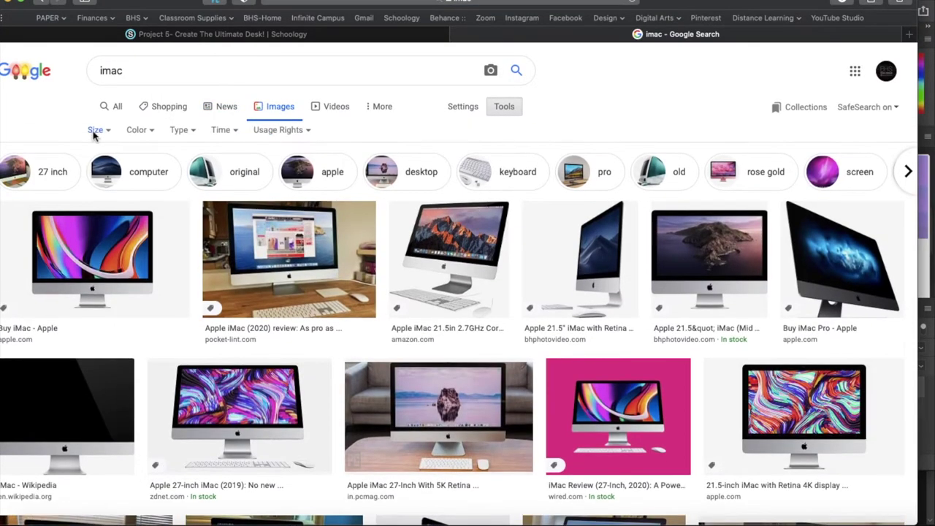
pyautogui.click(96, 130)
pyautogui.click(100, 173)
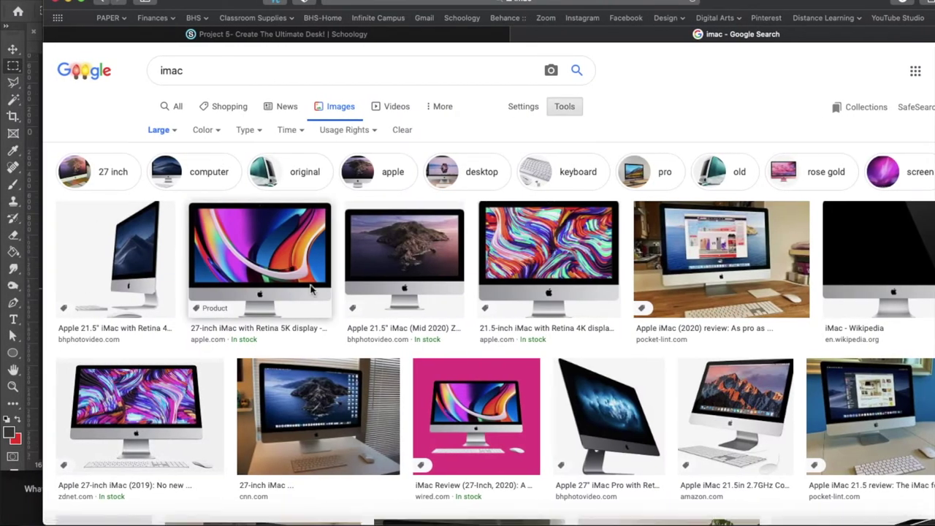
# - Open the front-facing 27-inch iMac image from apple.com and place it over the brick wall in the Photoshop document
pyautogui.click(281, 274)
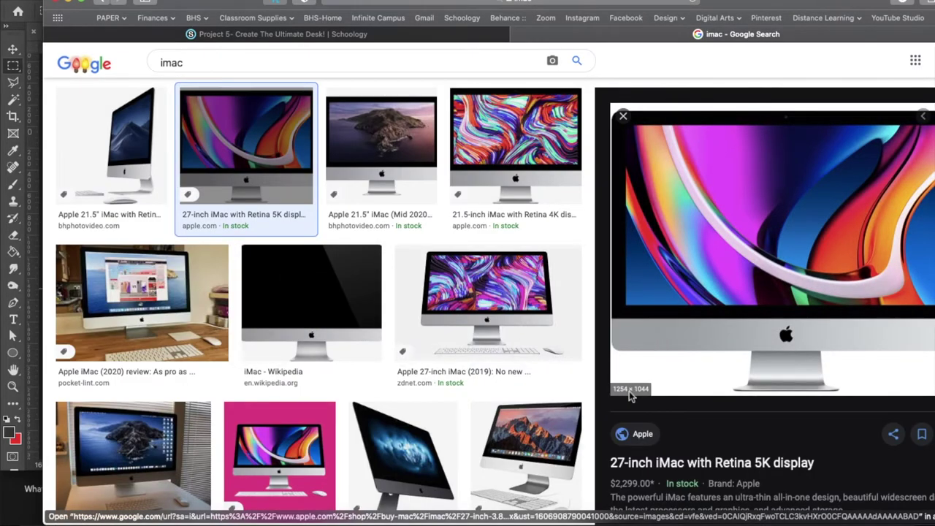
pyautogui.moveTo(710, 3); pyautogui.dragTo(692, 316)
pyautogui.moveTo(699, 454); pyautogui.dragTo(367, 198)
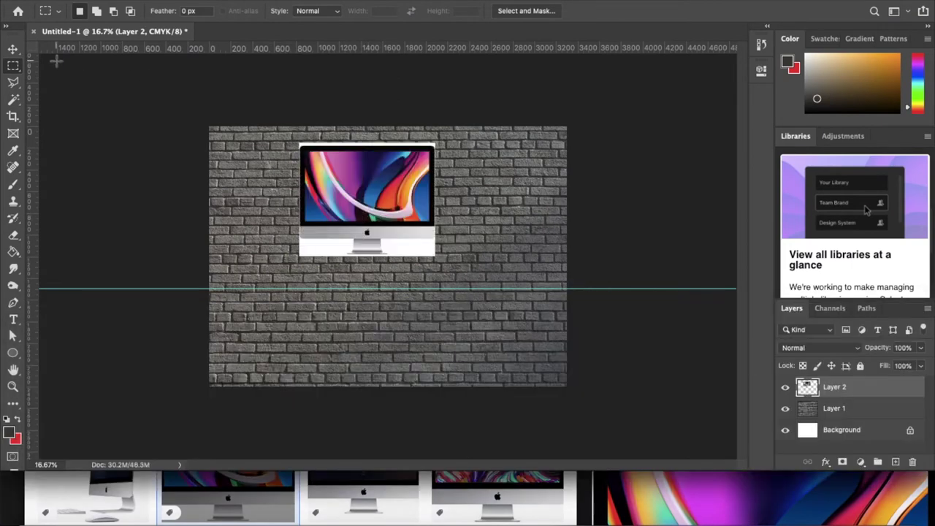
# - Move the iMac image to the centre of the brick wall and hide the guides
pyautogui.click(14, 50)
pyautogui.moveTo(351, 191); pyautogui.dragTo(372, 242)
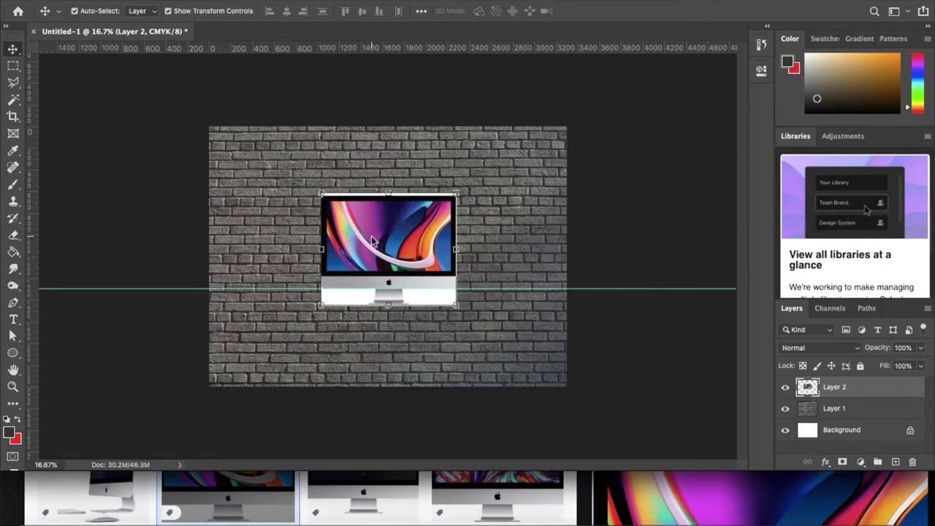
pyautogui.hotkey('ctrl', '+')
pyautogui.hotkey('ctrl', '+')
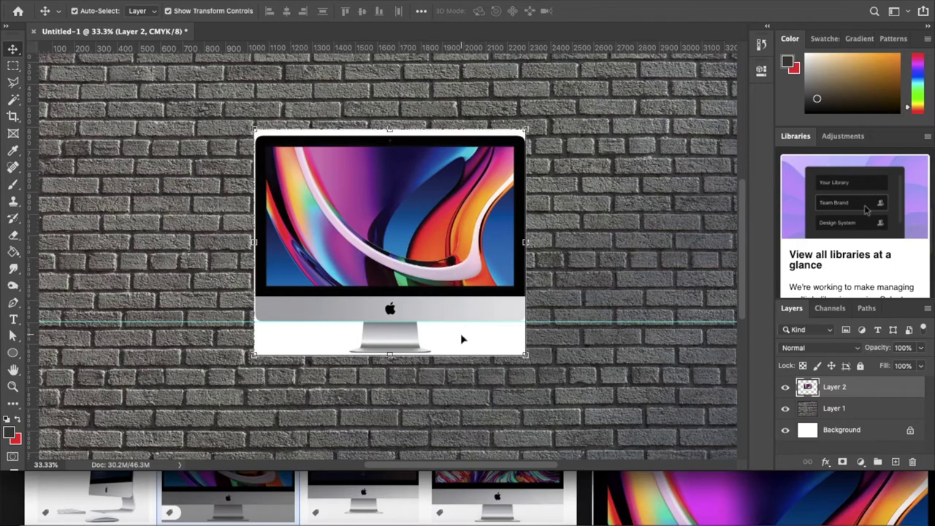
pyautogui.hotkey('ctrl', ';')
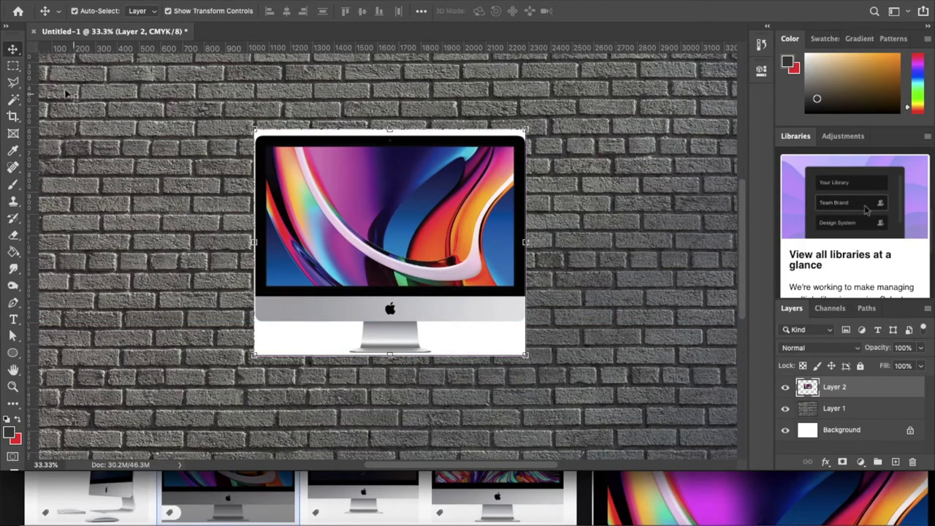
# - Cut away the white rectangle below the iMac's chin and left of its stand using a rectangular selection
pyautogui.click(16, 67)
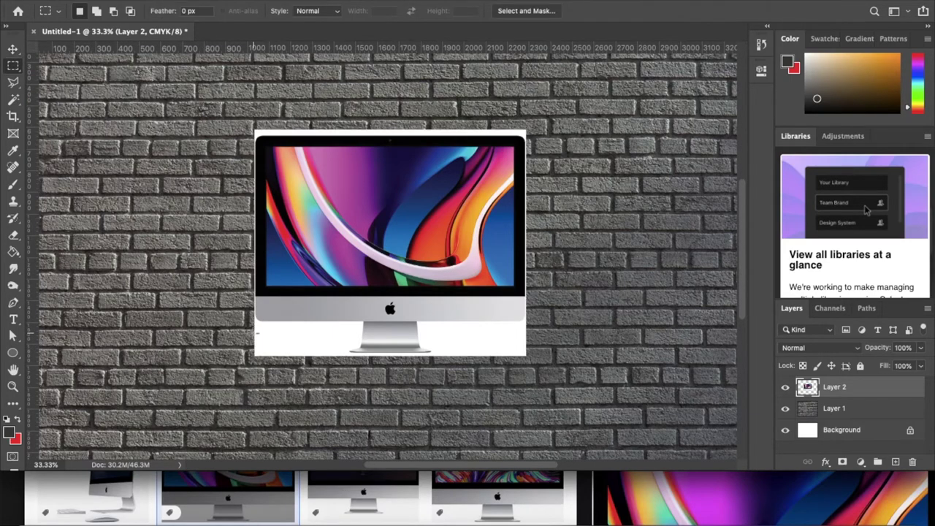
pyautogui.hotkey('ctrl', '+')
pyautogui.hotkey('ctrl', '+')
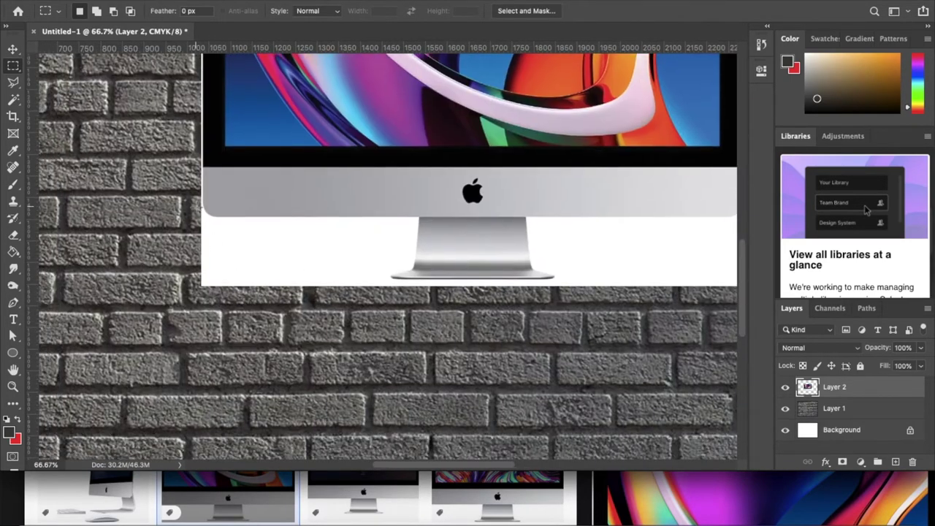
pyautogui.moveTo(203, 216); pyautogui.dragTo(389, 288)
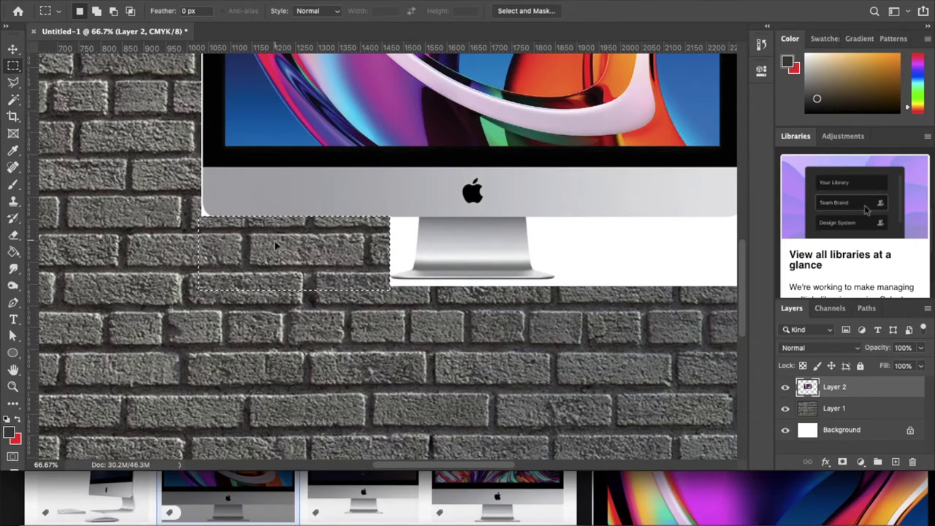
# - Trace the remaining white area along the stand's left edge with the Polygonal Lasso and delete it
pyautogui.hotkey('ctrl', '-')
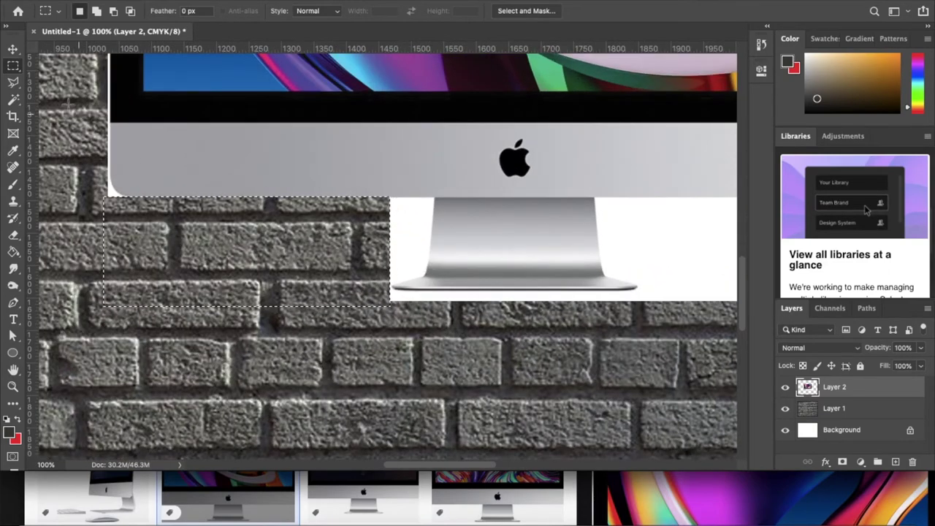
pyautogui.click(13, 82)
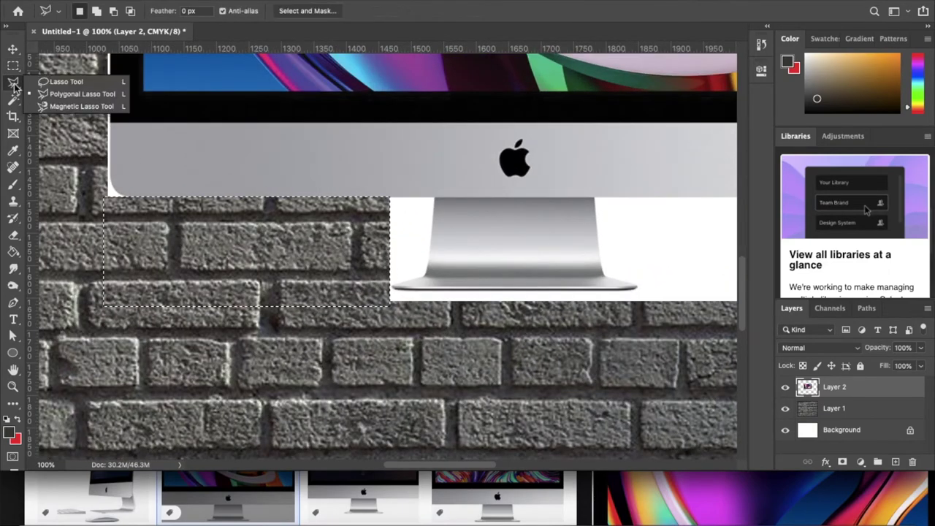
pyautogui.click(53, 96)
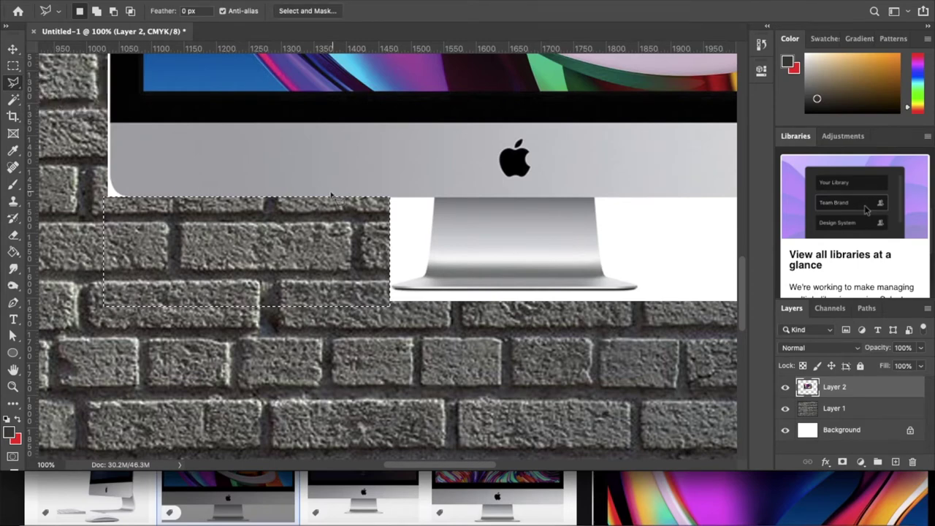
pyautogui.click(387, 201)
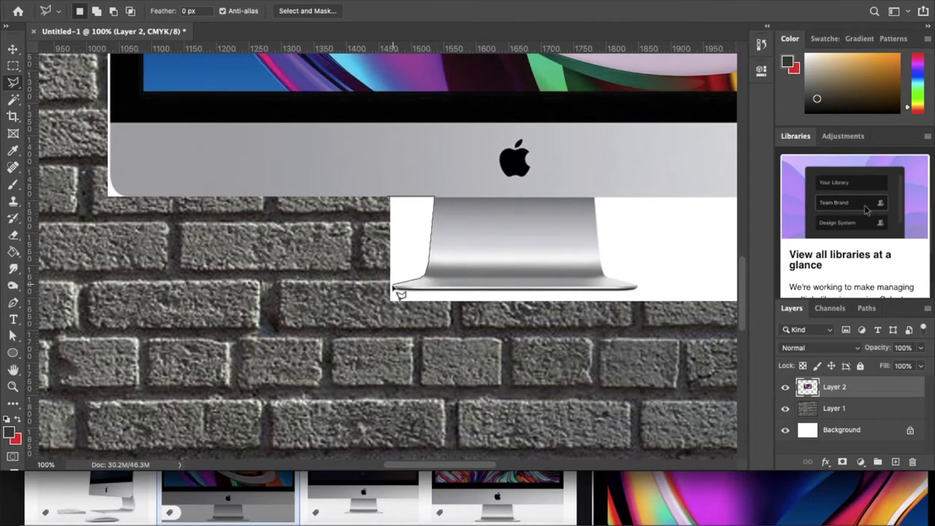
pyautogui.click(388, 288)
pyautogui.click(393, 212)
pyautogui.press('Delete')
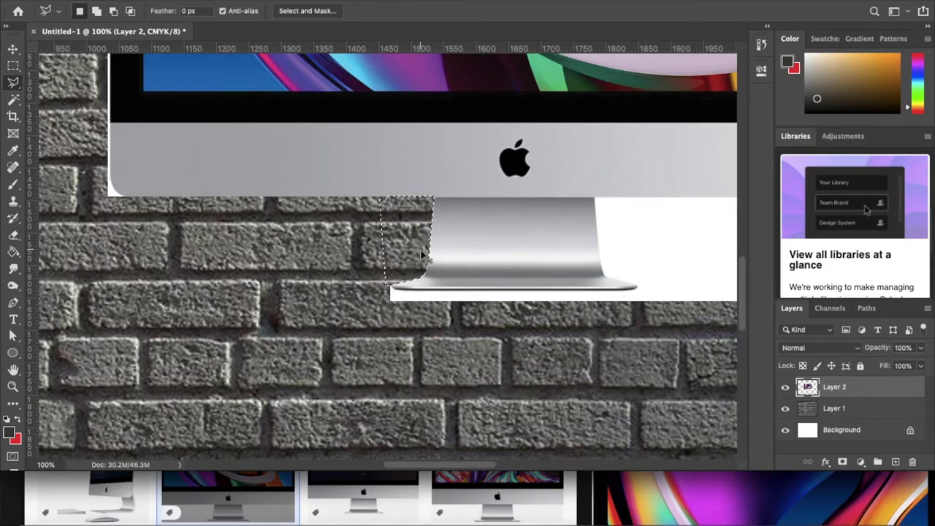
# - Try to select the white area right of the iMac stand with the Quick Selection tool, and clear the selection
pyautogui.hotkey('ctrl', '-')
pyautogui.click(13, 98)
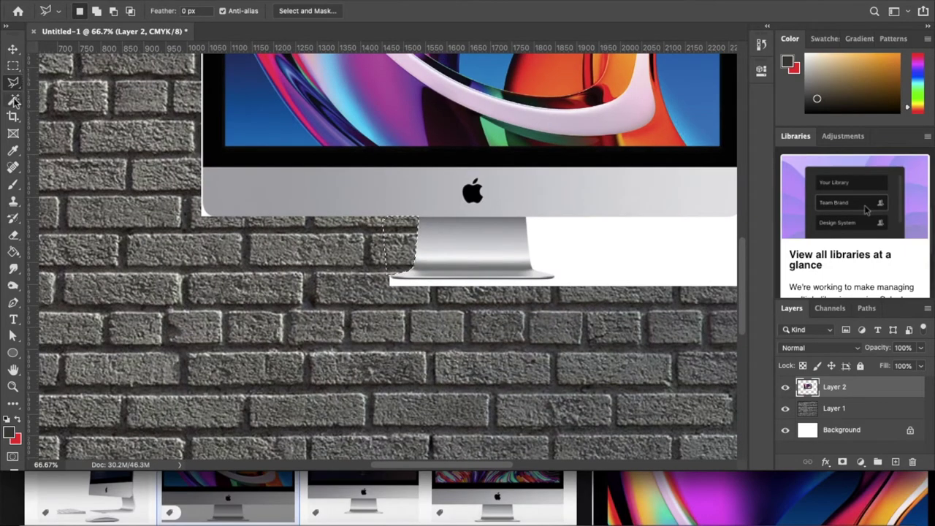
pyautogui.rightClick(13, 99)
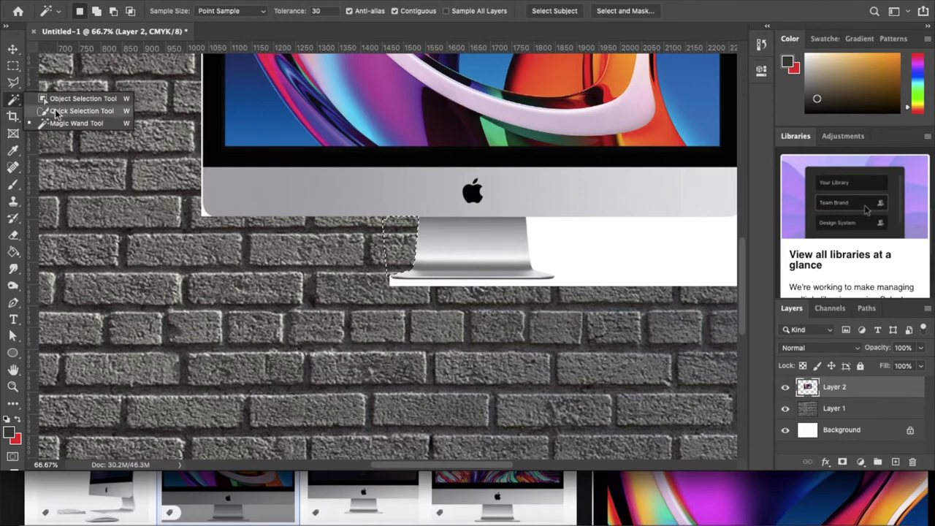
pyautogui.click(56, 111)
pyautogui.hscroll(8, 567, 246)
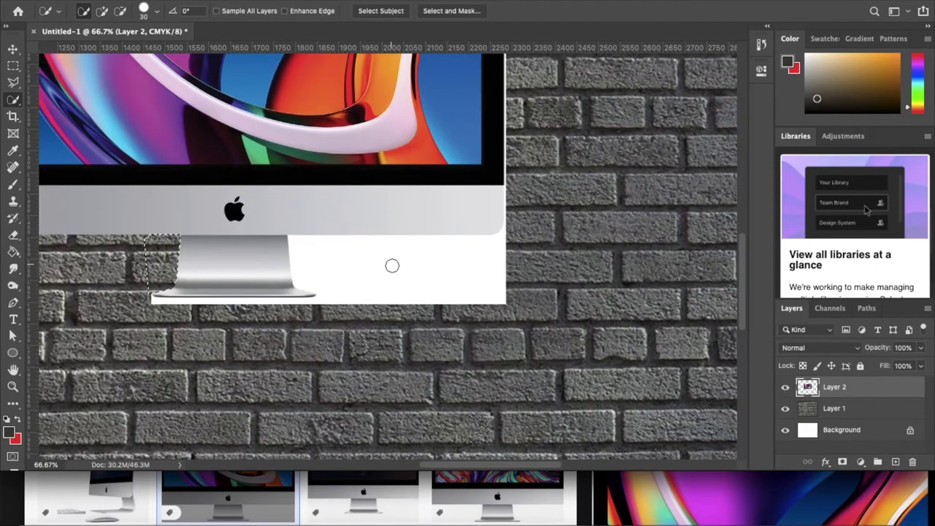
pyautogui.click(353, 276)
pyautogui.moveTo(327, 265)
pyautogui.mouseDown()
pyautogui.moveTo(439, 255)
pyautogui.moveTo(496, 263)
pyautogui.mouseUp()
pyautogui.moveTo(263, 213)
pyautogui.mouseDown()
pyautogui.moveTo(419, 209)
pyautogui.moveTo(403, 230)
pyautogui.moveTo(398, 285)
pyautogui.mouseUp()
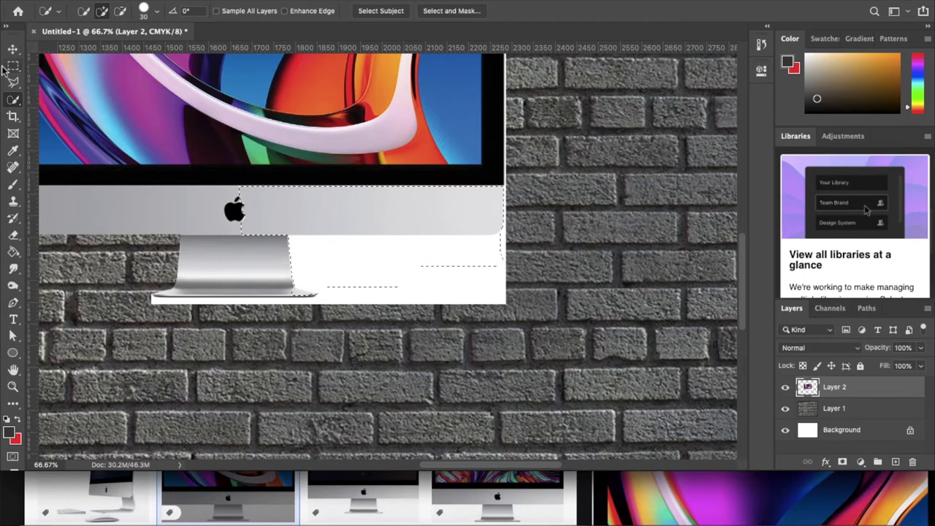
pyautogui.click(13, 65)
pyautogui.click(97, 124)
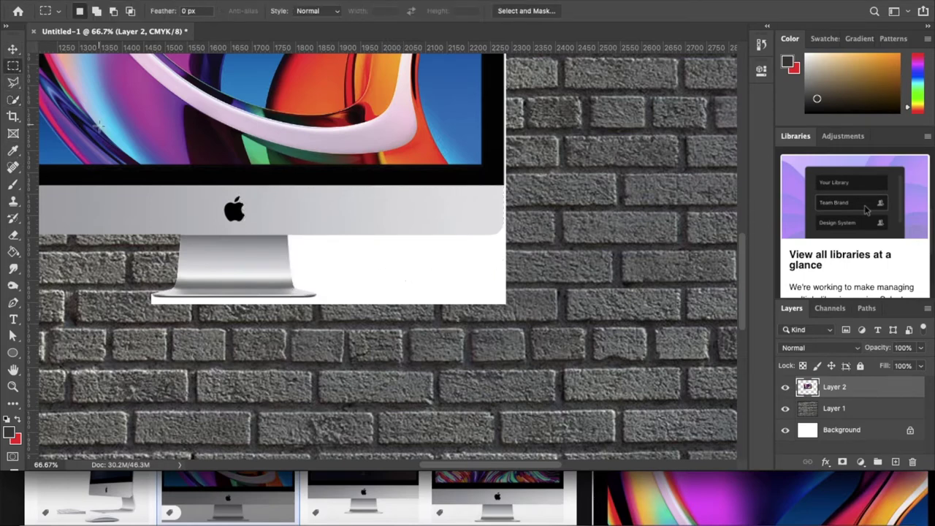
# - Select the white background around the iMac stand with the Magic Wand, trying tolerances of 30 and 100 and settling on 20
pyautogui.click(12, 100)
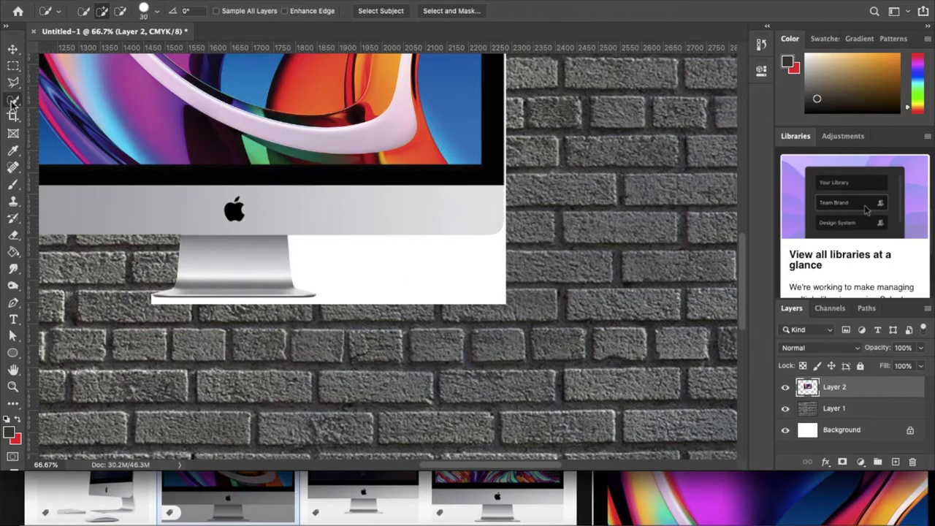
pyautogui.rightClick(13, 100)
pyautogui.click(56, 126)
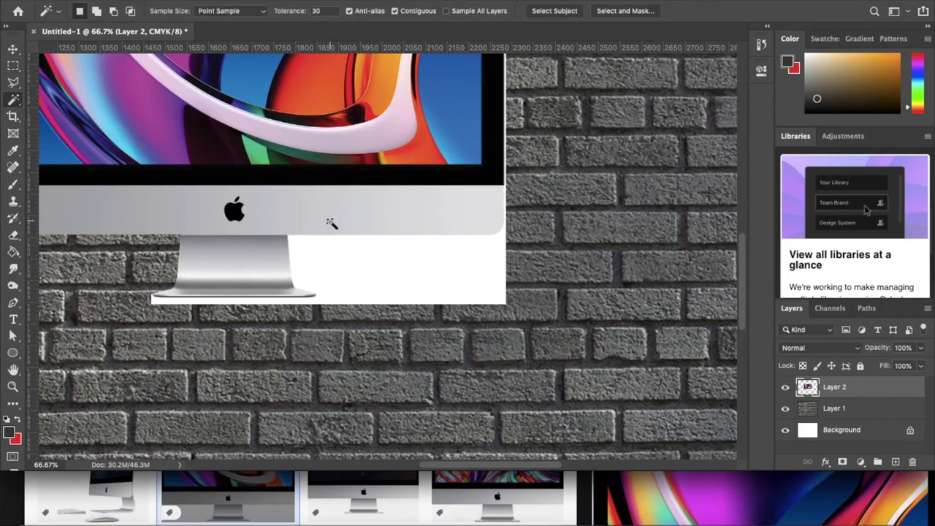
pyautogui.click(348, 259)
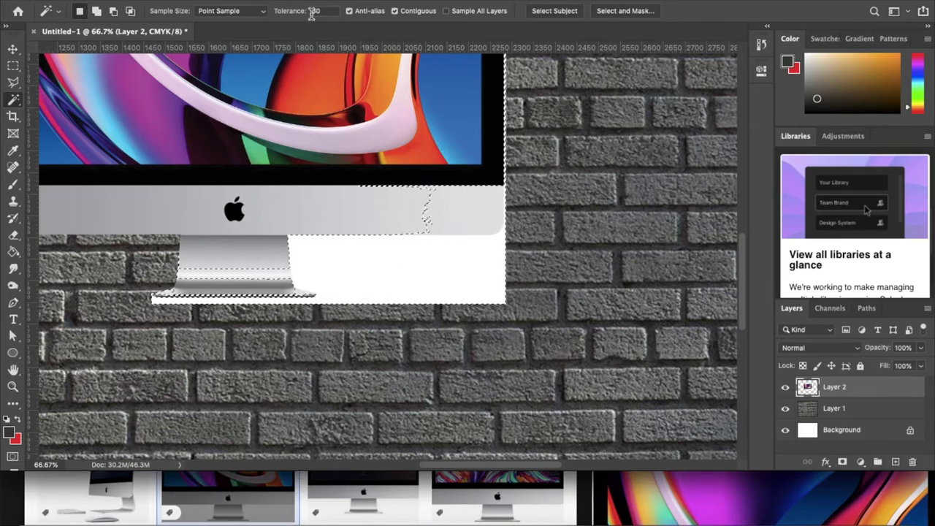
pyautogui.write('100')
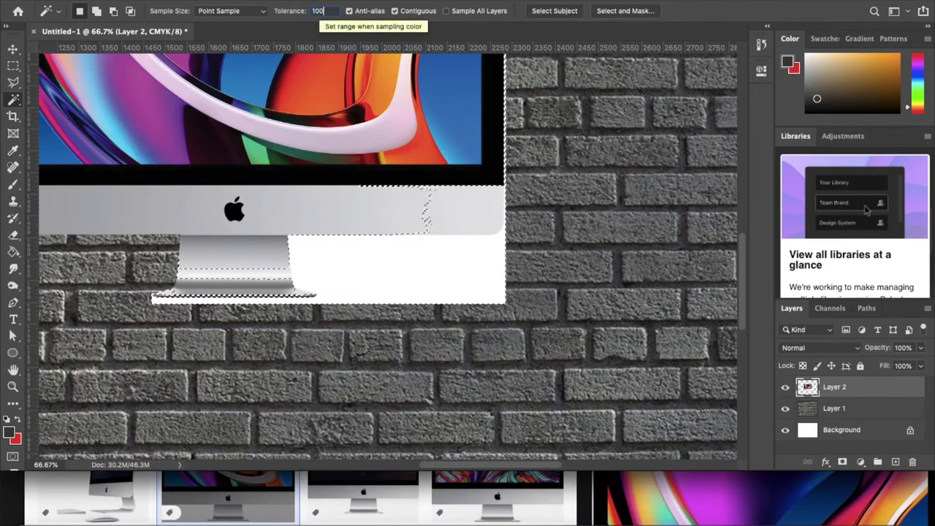
pyautogui.click(348, 261)
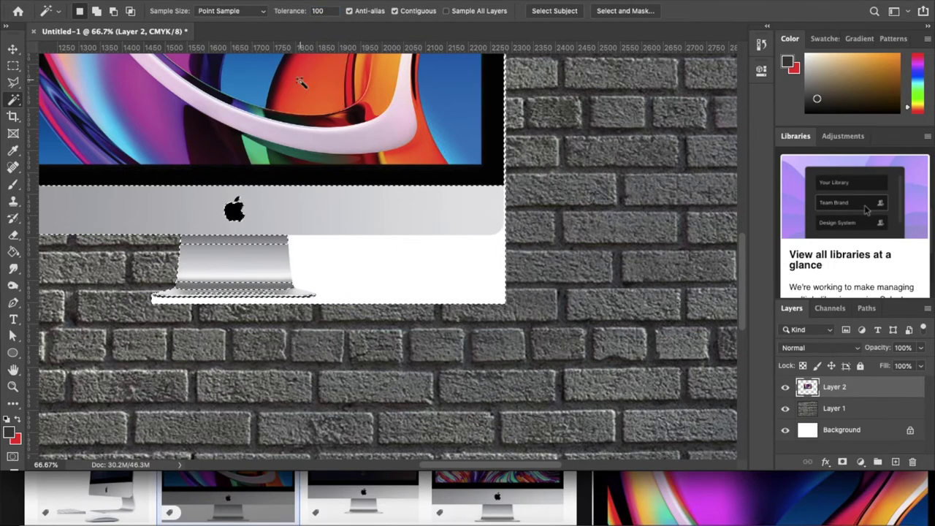
pyautogui.click(326, 10)
pyautogui.write('20')
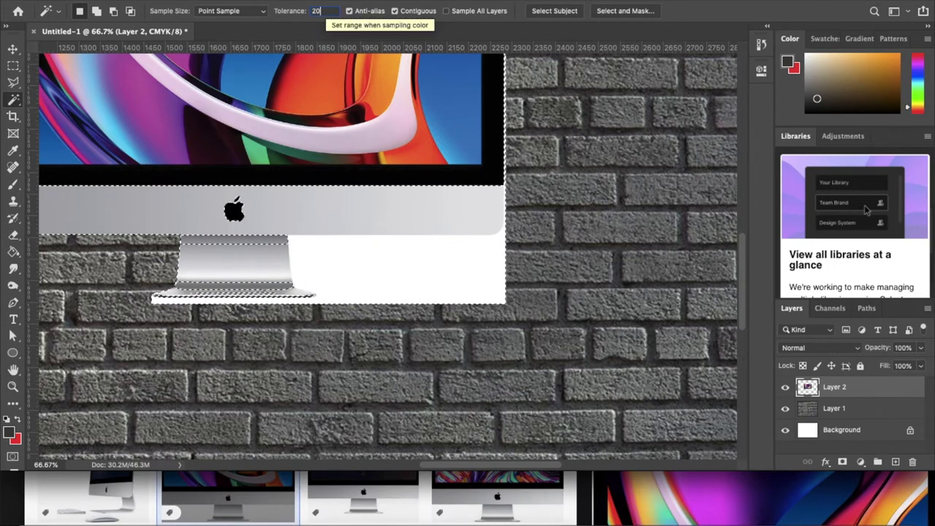
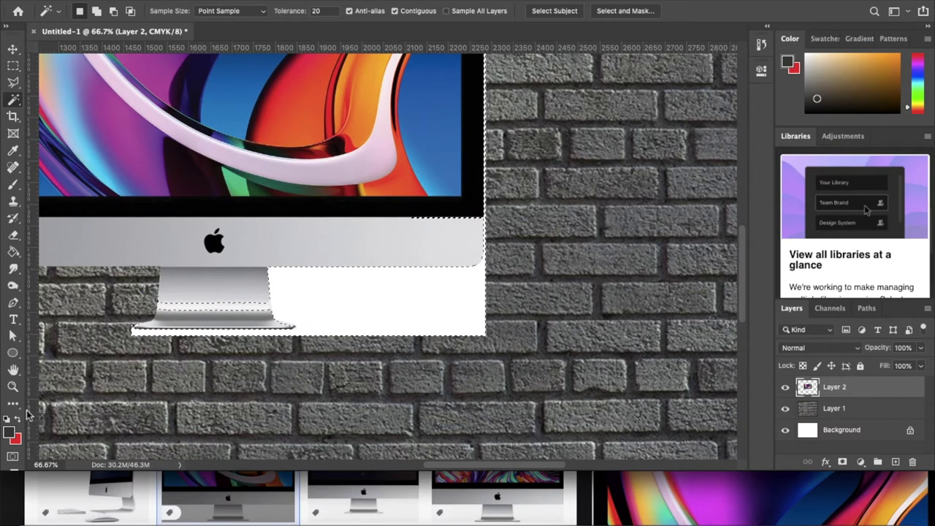
# - In Quick Mask mode, paint white at 100% brush opacity over the stand and Apple logo to add them to the selection
pyautogui.click(13, 456)
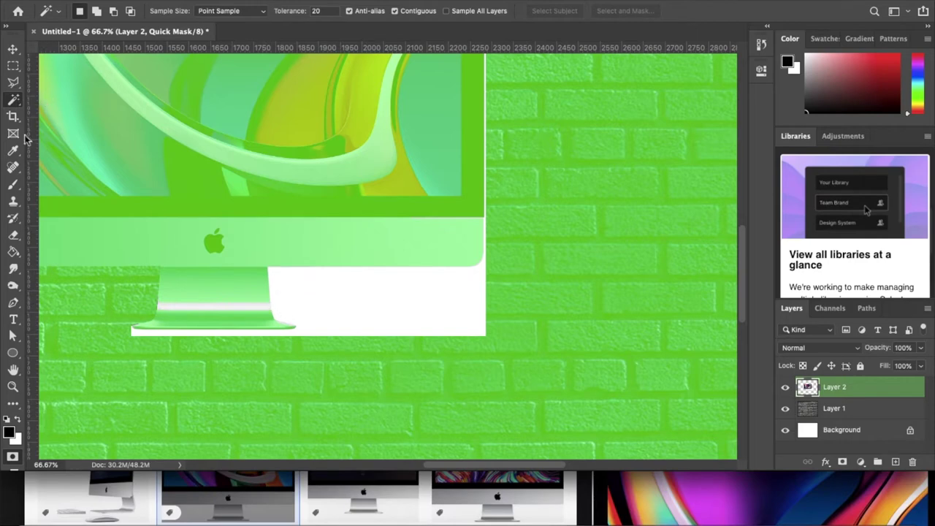
pyautogui.click(13, 184)
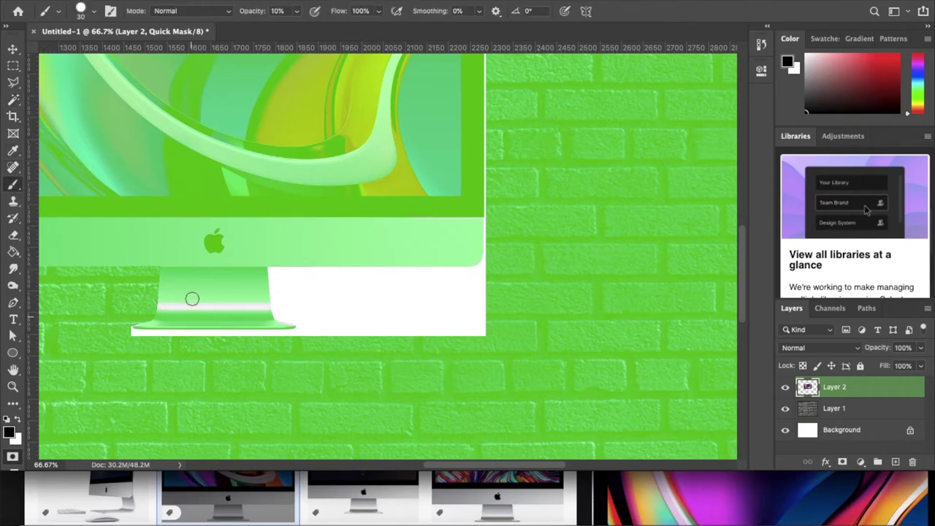
pyautogui.click(19, 418)
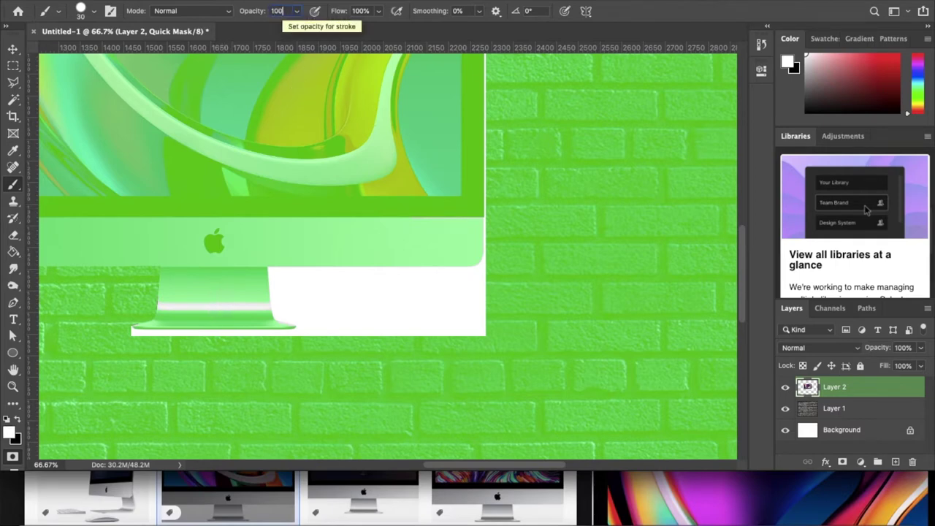
pyautogui.press('Return')
pyautogui.moveTo(230, 311); pyautogui.dragTo(229, 292)
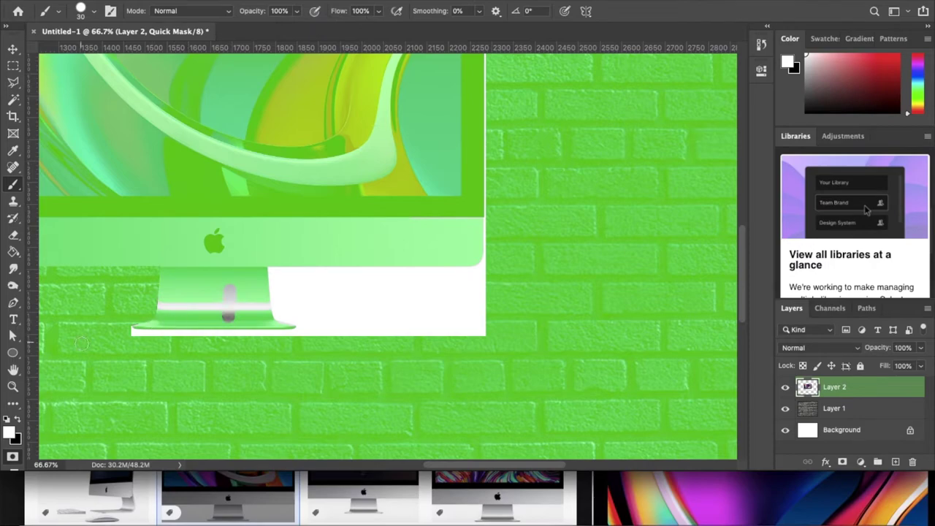
pyautogui.moveTo(219, 307)
pyautogui.mouseDown()
pyautogui.moveTo(223, 199)
pyautogui.moveTo(241, 211)
pyautogui.mouseUp()
pyautogui.click(13, 457)
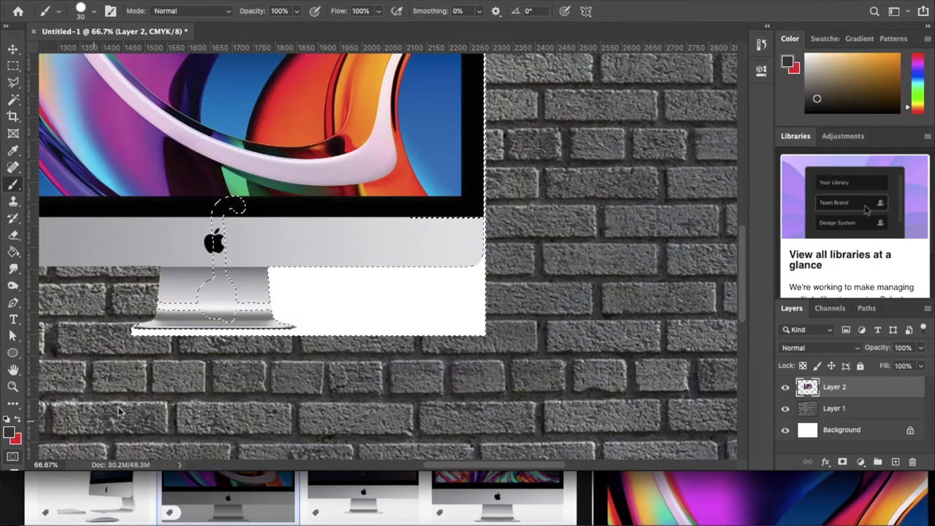
# - Return to Quick Mask mode and paint black over the Apple logo and stand to exclude them from the selection
pyautogui.click(12, 456)
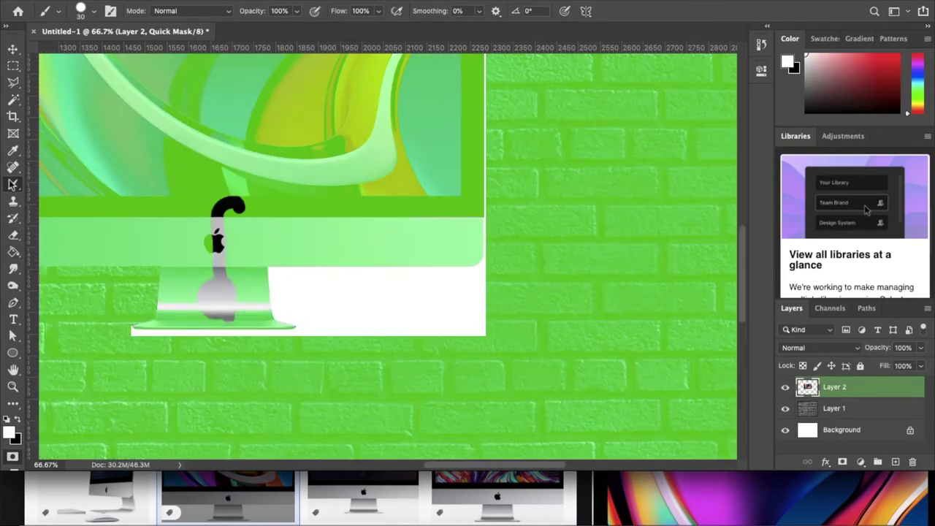
pyautogui.click(18, 420)
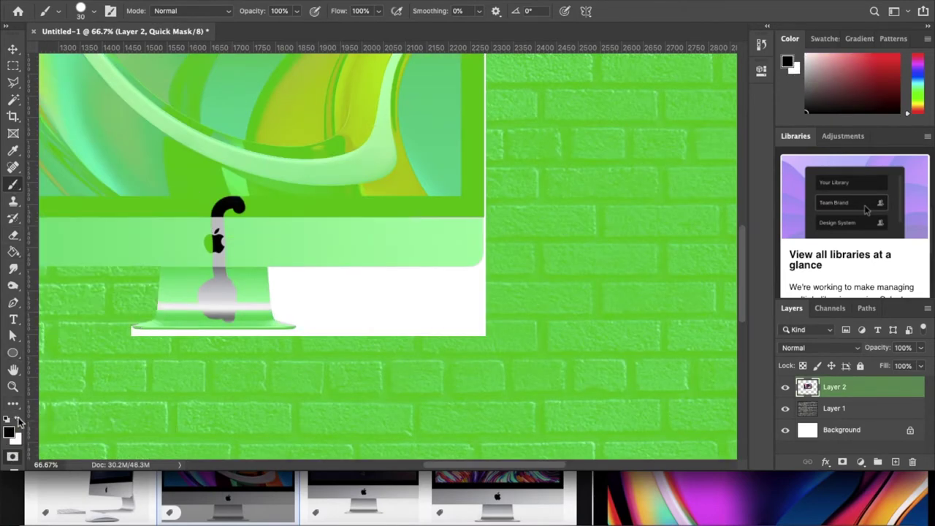
pyautogui.moveTo(240, 271)
pyautogui.mouseDown()
pyautogui.moveTo(214, 279)
pyautogui.moveTo(224, 209)
pyautogui.moveTo(240, 201)
pyautogui.moveTo(217, 219)
pyautogui.mouseUp()
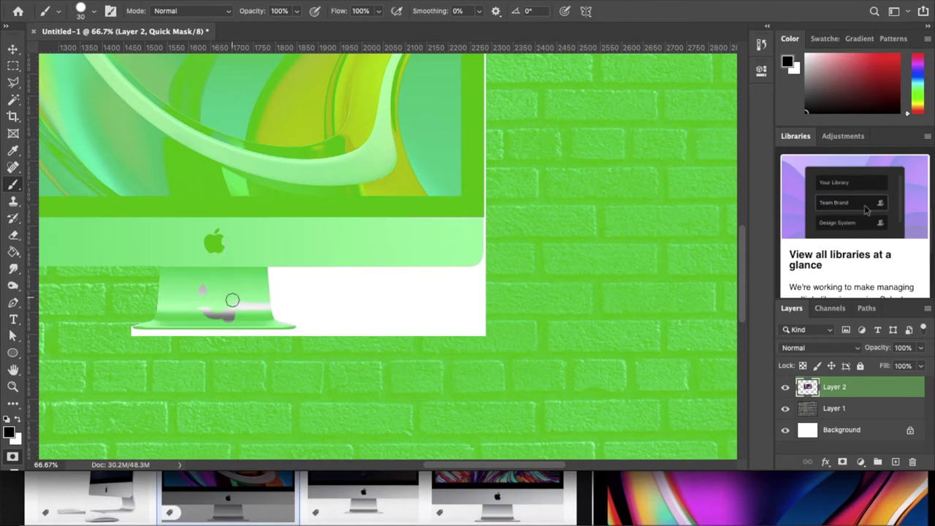
pyautogui.moveTo(208, 313); pyautogui.dragTo(224, 315)
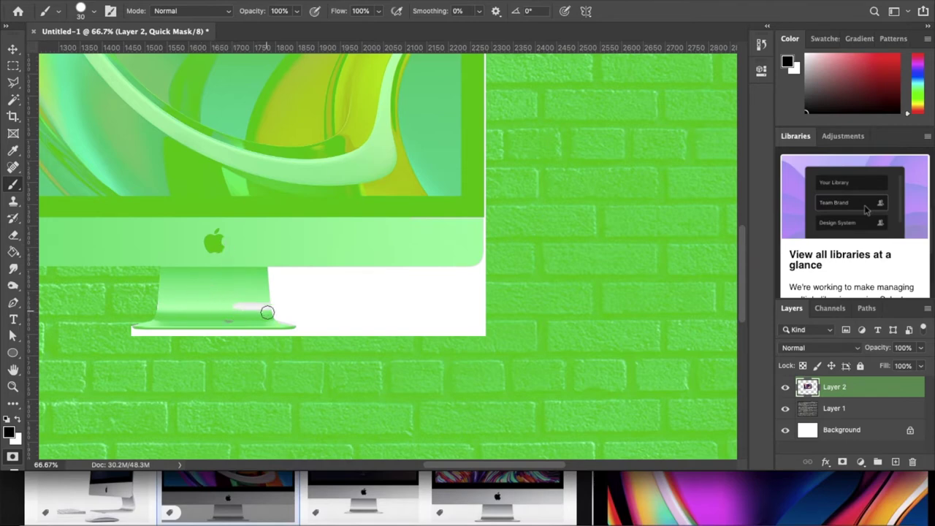
pyautogui.moveTo(261, 301); pyautogui.dragTo(238, 316)
# - Reduce the brush size to 11 px and paint black over the missed strip on the right foot of the iMac stand
pyautogui.scroll(4, 264, 323)
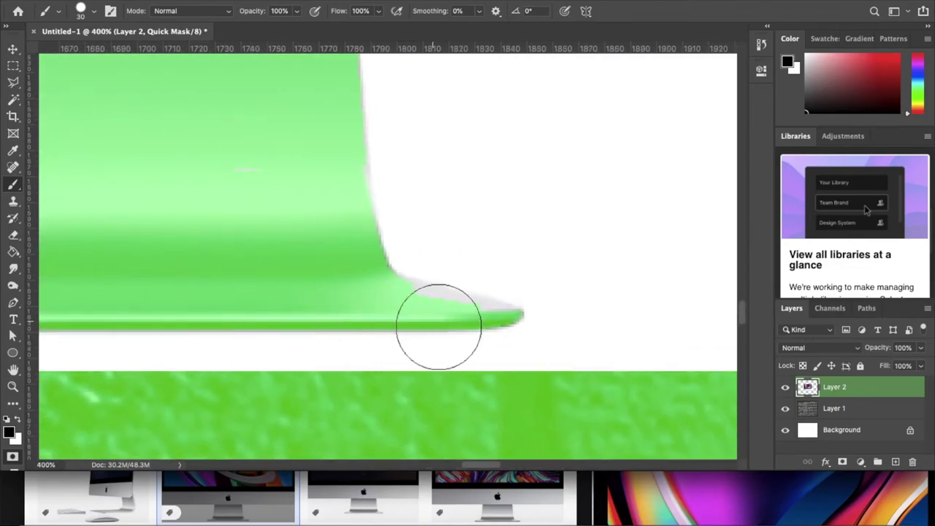
pyautogui.click(91, 12)
pyautogui.moveTo(82, 50); pyautogui.dragTo(79, 51)
pyautogui.click(408, 300)
pyautogui.moveTo(407, 300)
pyautogui.mouseDown()
pyautogui.moveTo(499, 315)
pyautogui.moveTo(470, 316)
pyautogui.mouseUp()
pyautogui.press('super+minus')
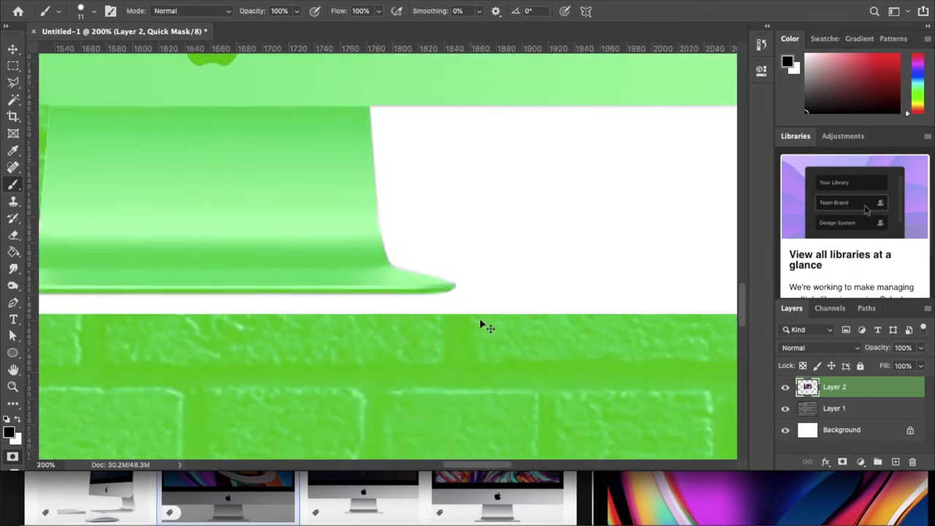
# - Paint black along the curved right edge of the stand to exclude it from the selection, and leave Quick Mask mode
pyautogui.press('super+minus')
pyautogui.press('super+minus')
pyautogui.press('super+plus')
pyautogui.press('super+plus')
pyautogui.press('super+plus')
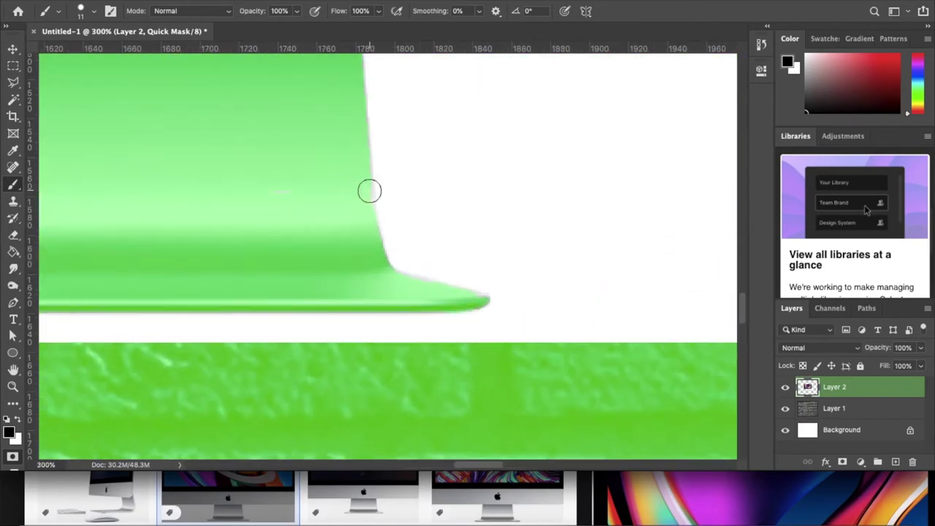
pyautogui.moveTo(368, 218); pyautogui.dragTo(380, 265)
pyautogui.press('super+minus')
pyautogui.press('super+minus')
pyautogui.press('super+minus')
pyautogui.press('super+minus')
pyautogui.scroll(5, 375, 259)
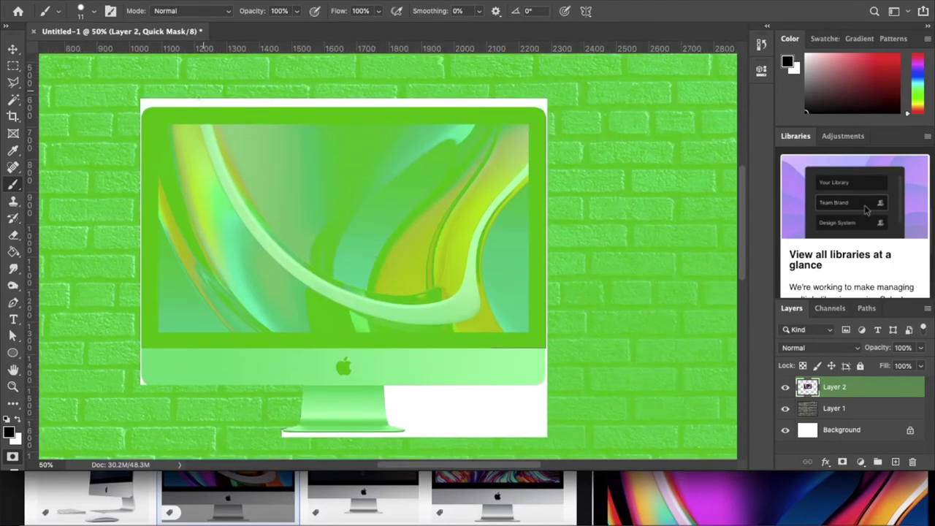
pyautogui.click(12, 457)
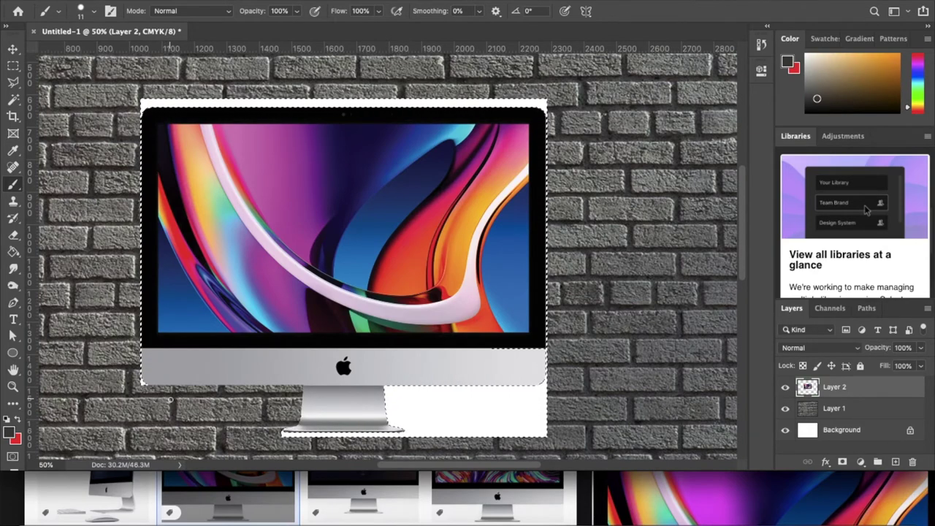
# - In Quick Mask mode, paint black over the stray selected line between the iMac's bezel and silver chin, and return to the normal selection
pyautogui.scroll(5, 365, 462)
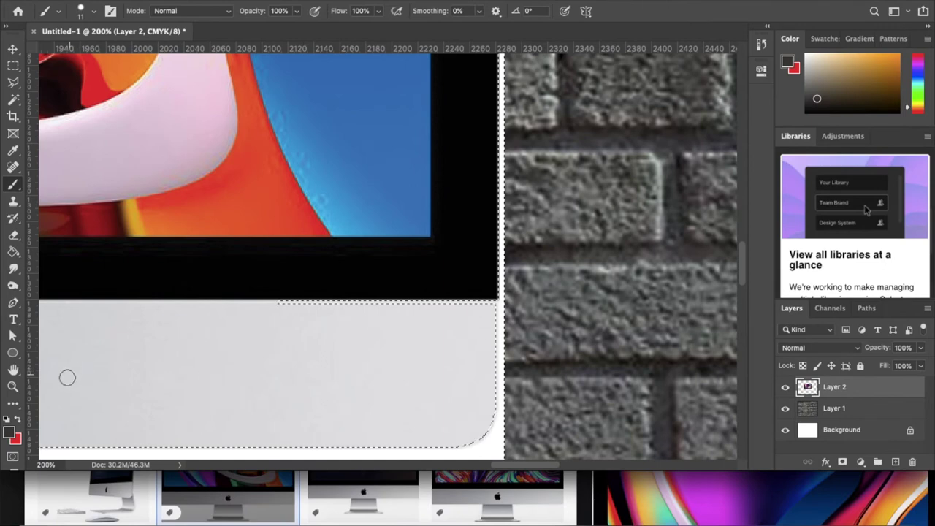
pyautogui.press('q')
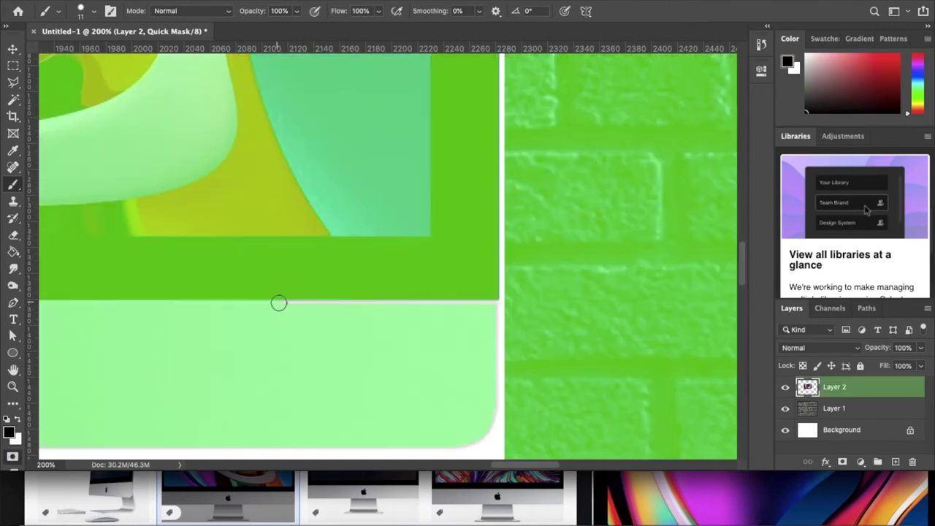
pyautogui.moveTo(277, 302); pyautogui.dragTo(480, 303)
pyautogui.click(12, 454)
# - Delete the selected white background around the iMac and clear the selection
pyautogui.hotkey('ctrl', '-')
pyautogui.hotkey('ctrl', '-')
pyautogui.hotkey('ctrl', '-')
pyautogui.hotkey('ctrl', '-')
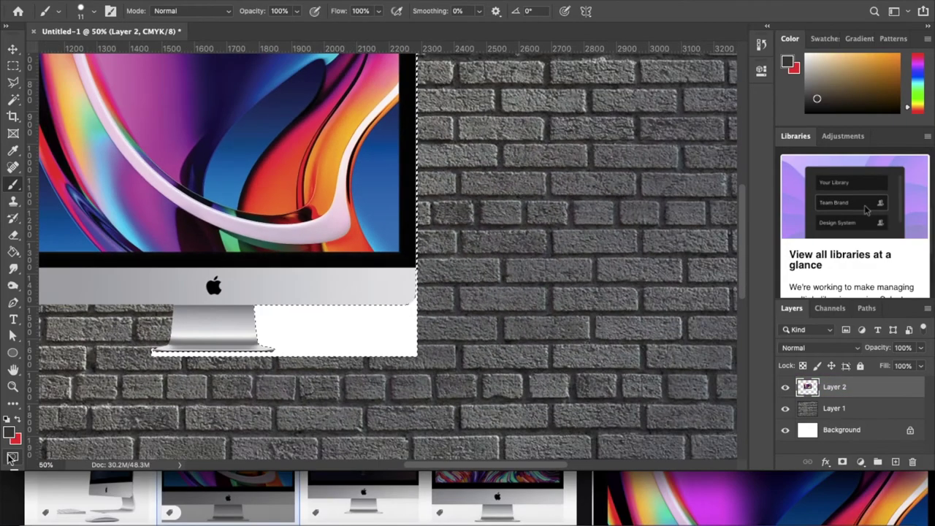
pyautogui.press('Delete')
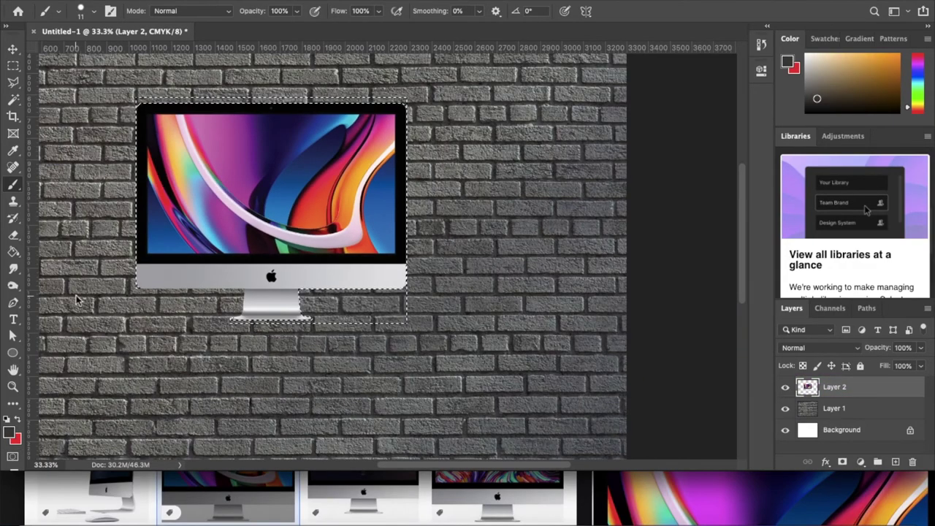
pyautogui.click(13, 65)
pyautogui.hotkey('ctrl', 'd')
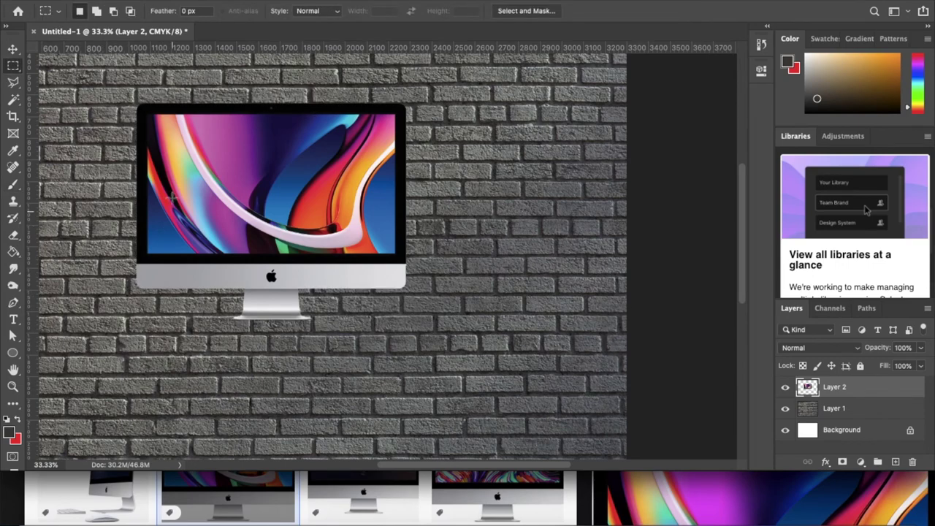
# - Select the iMac's display area with the Rectangular Marquee, delete it from Layer 2, and clear the selection
pyautogui.hotkey('ctrl', '-')
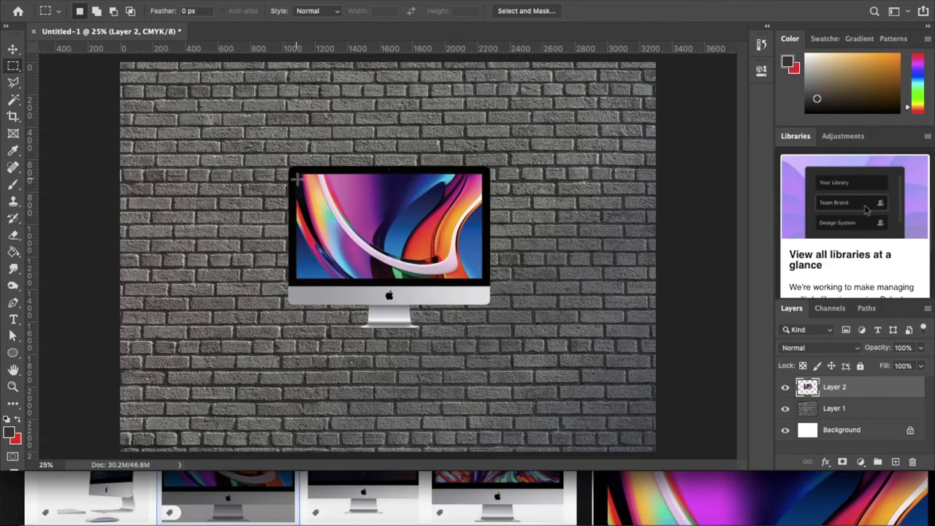
pyautogui.hotkey('ctrl', '+')
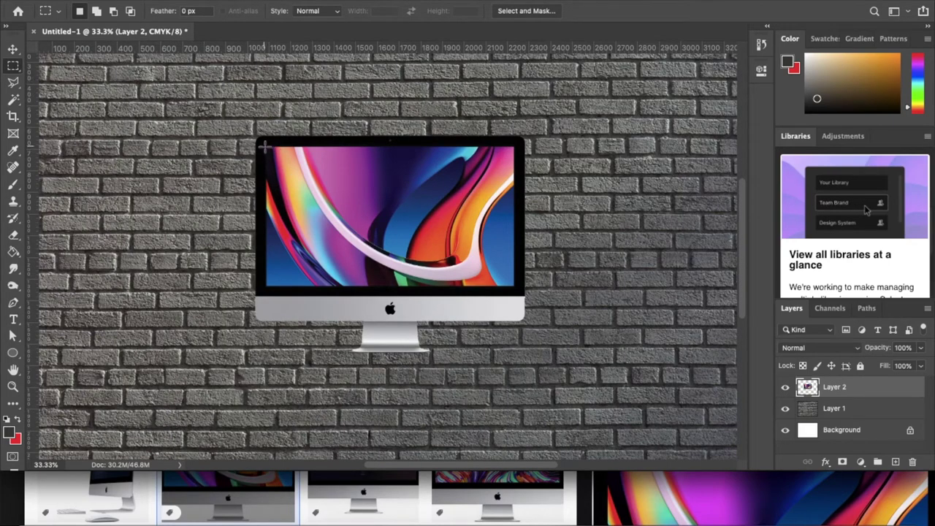
pyautogui.moveTo(264, 148); pyautogui.dragTo(516, 290)
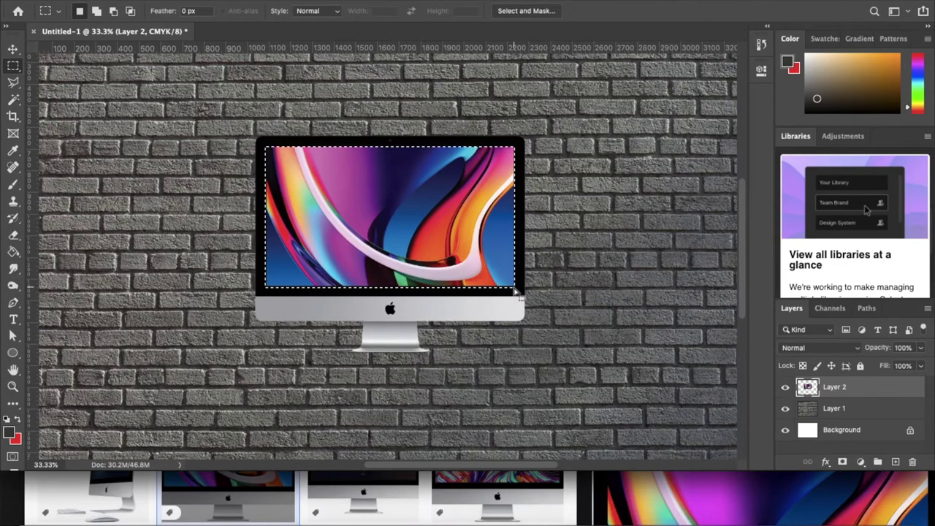
pyautogui.press('Delete')
pyautogui.press('super+minus')
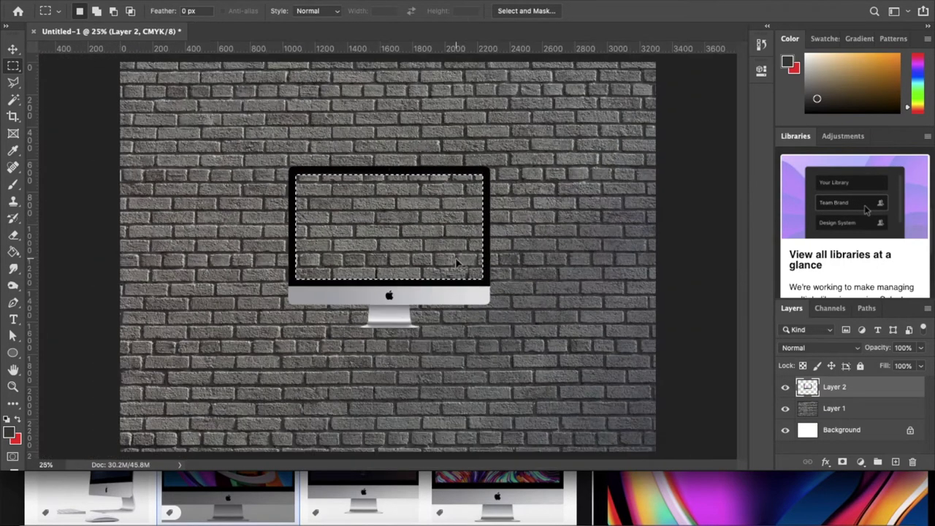
pyautogui.press('super+d')
# - Switch to Safari and open YouTube in place of the iMac image search
pyautogui.click(151, 499)
pyautogui.moveTo(214, 304); pyautogui.dragTo(219, 2)
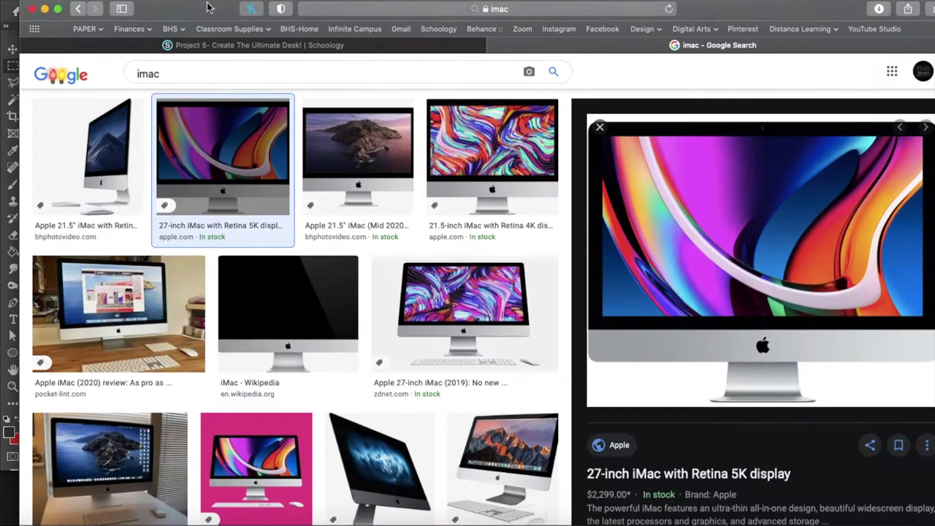
pyautogui.click(377, 3)
pyautogui.write('youtube')
pyautogui.press('Return')
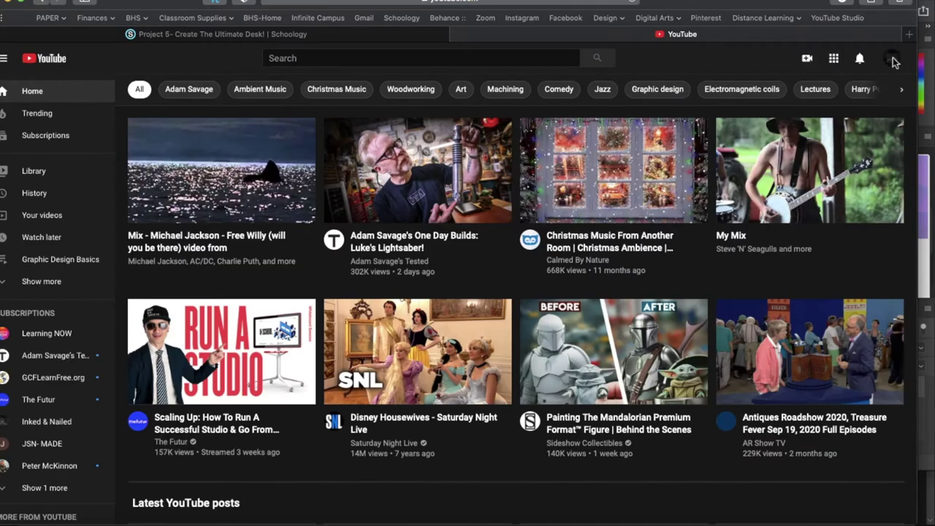
# - Open the account's own YouTube channel on its Videos page and capture a screenshot of the full screen
pyautogui.click(893, 61)
pyautogui.click(814, 143)
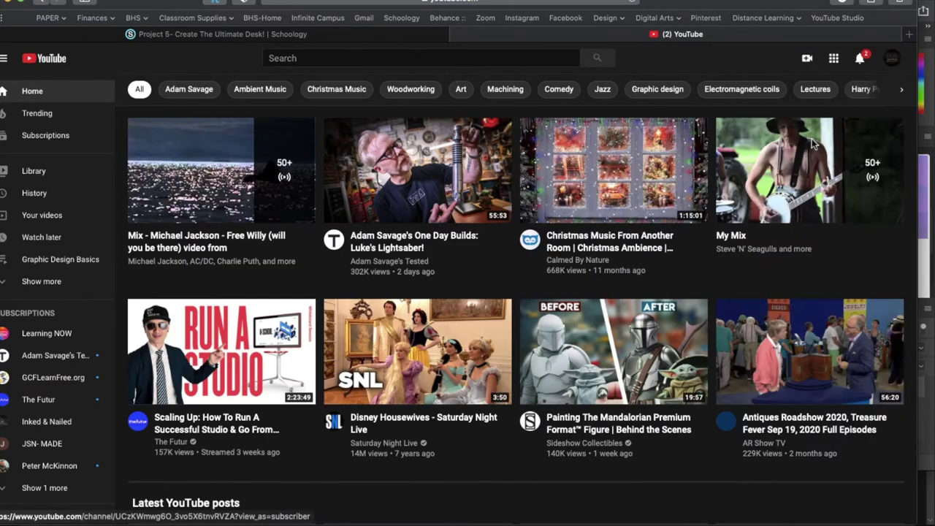
pyautogui.click(248, 144)
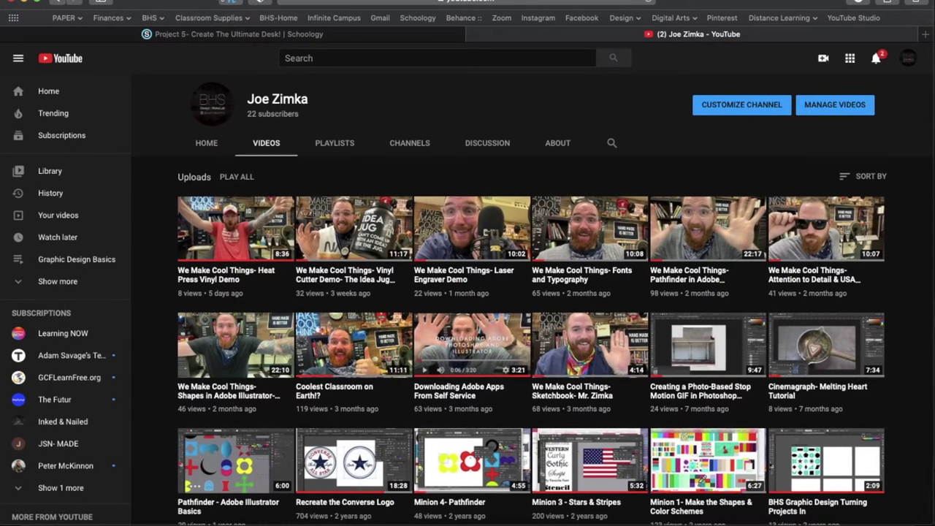
pyautogui.press('super+shift+3')
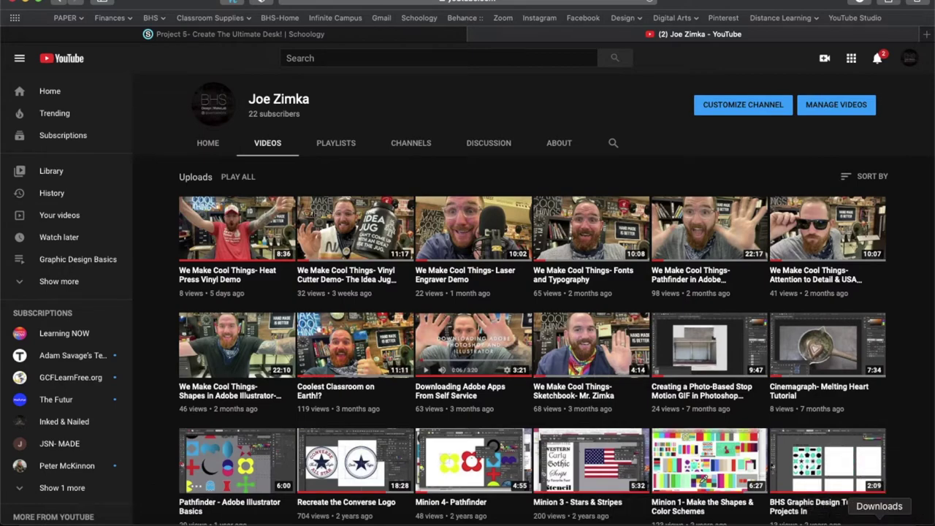
# - Switch back to Photoshop and place the YouTube screenshot from Downloads into the desk document
pyautogui.click(428, 520)
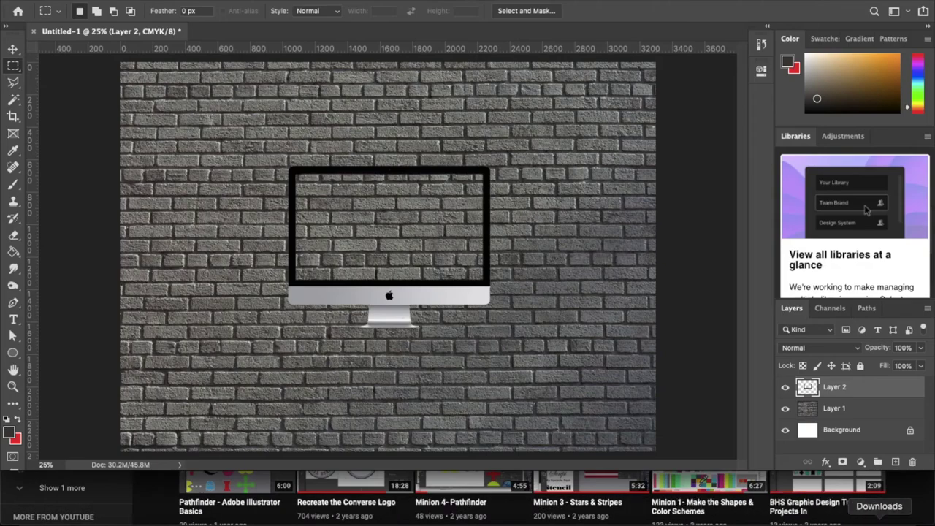
pyautogui.click(880, 520)
pyautogui.moveTo(392, 144); pyautogui.dragTo(376, 216)
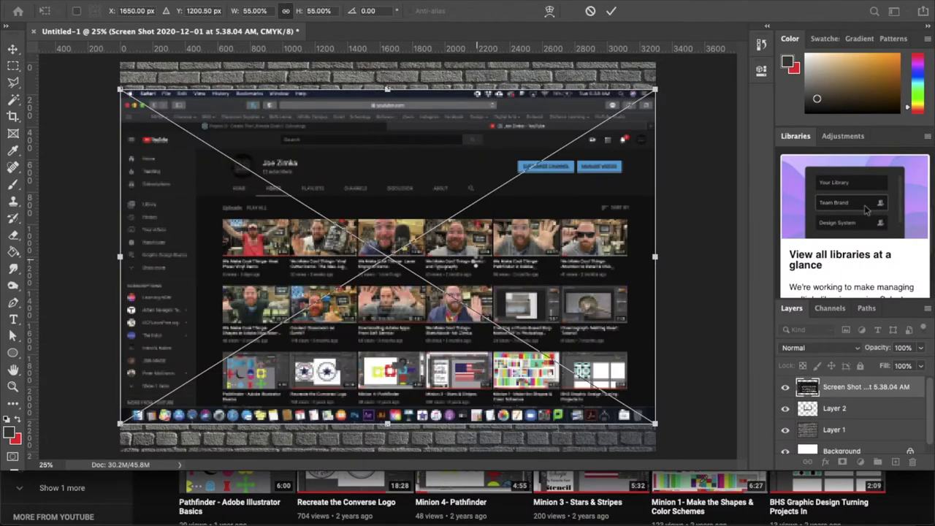
pyautogui.press('Return')
# - Scale the screenshot to 24.15% over the iMac and move its layer below Layer 2
pyautogui.press('super+t')
pyautogui.moveTo(119, 89); pyautogui.dragTo(420, 278)
pyautogui.moveTo(505, 310); pyautogui.dragTo(354, 189)
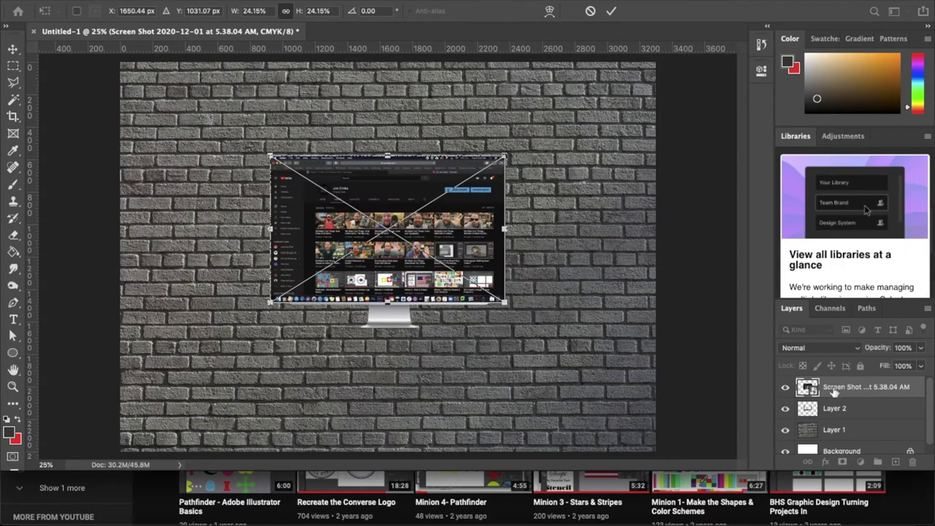
pyautogui.moveTo(837, 392); pyautogui.dragTo(836, 415)
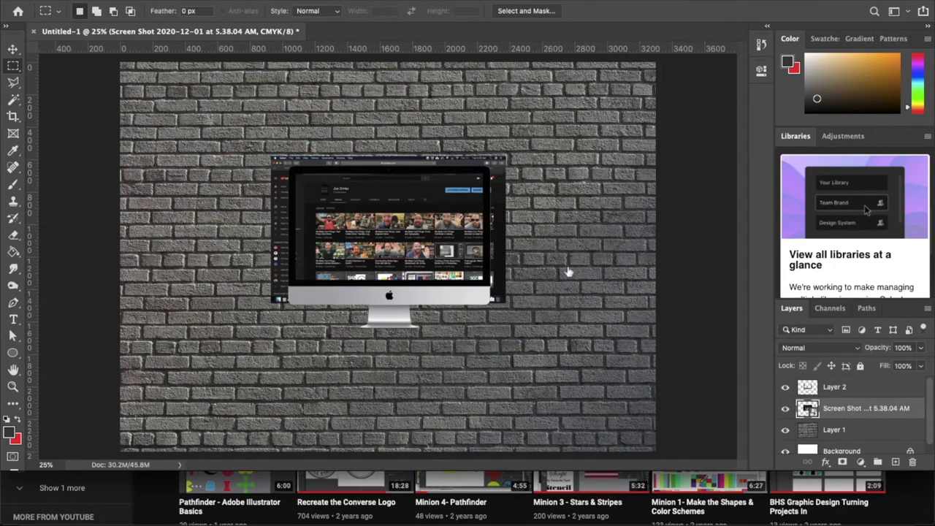
# - Shrink the screenshot to 19.69% so it fits within the iMac's frame without showing past the bezel
pyautogui.click(13, 48)
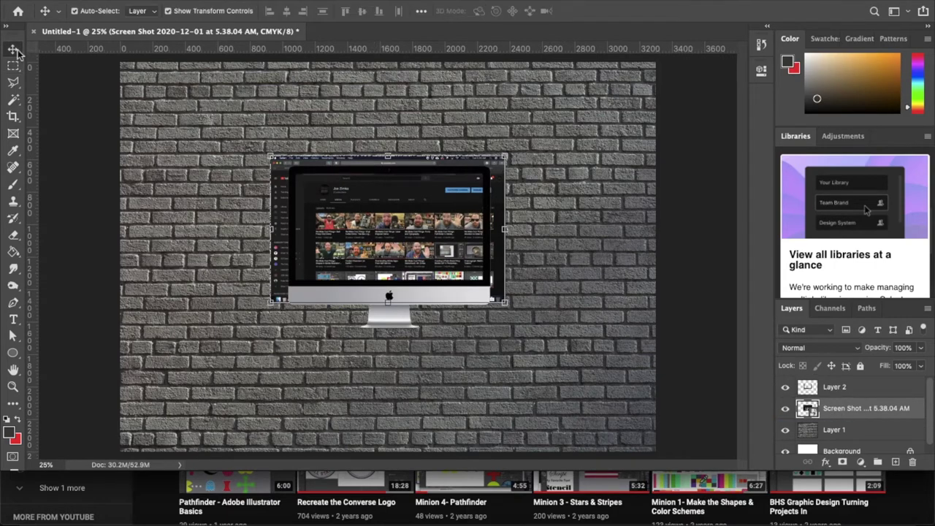
pyautogui.moveTo(270, 156); pyautogui.dragTo(294, 173)
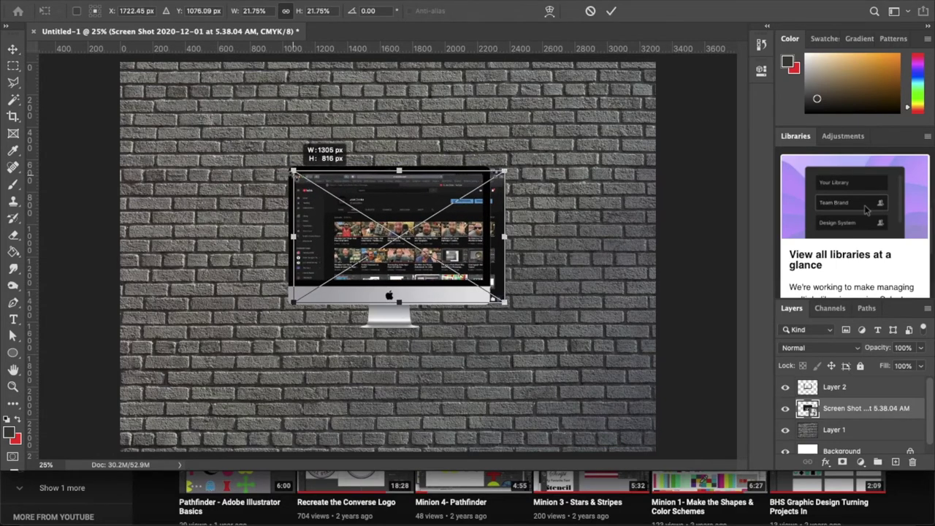
pyautogui.moveTo(501, 301); pyautogui.dragTo(484, 288)
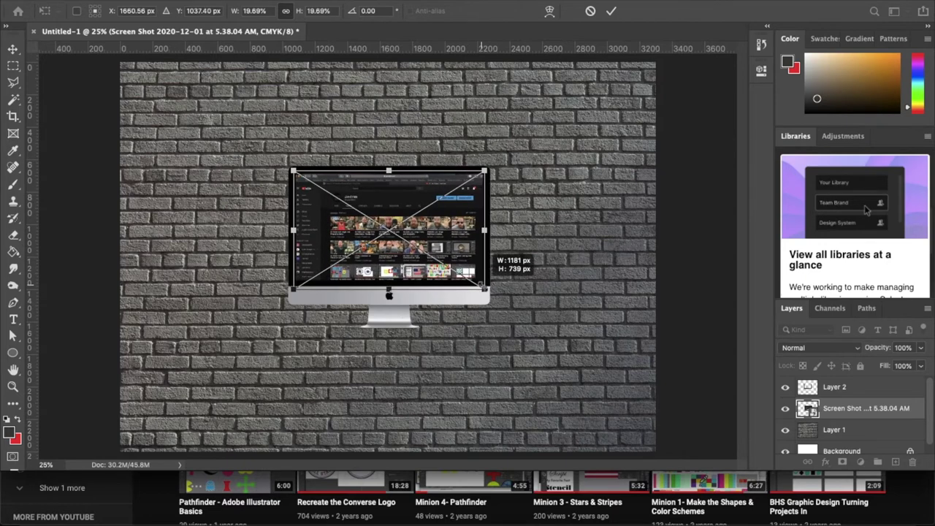
pyautogui.press('Return')
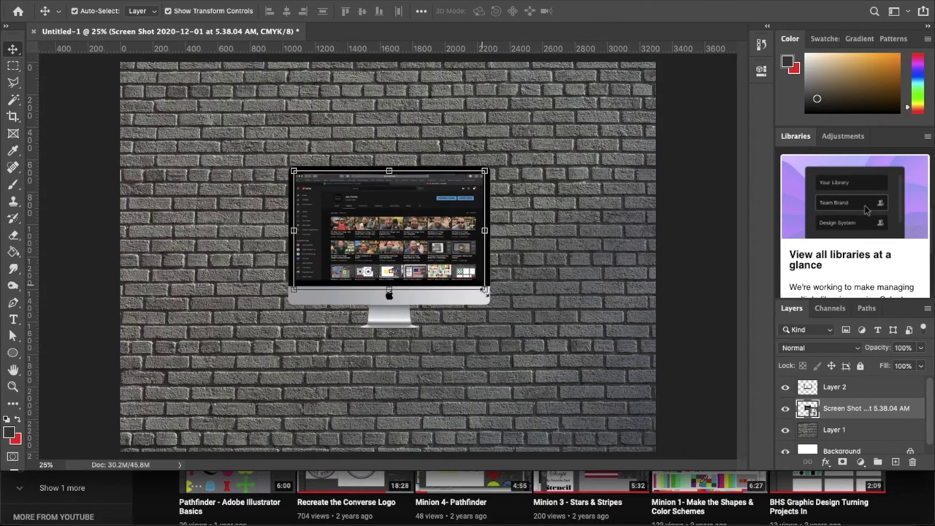
pyautogui.click(13, 67)
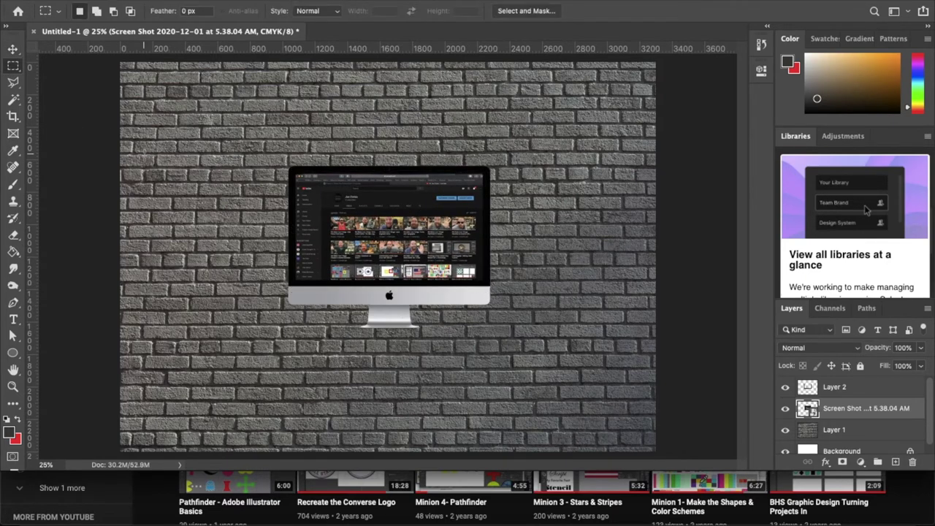
pyautogui.press('super+minus')
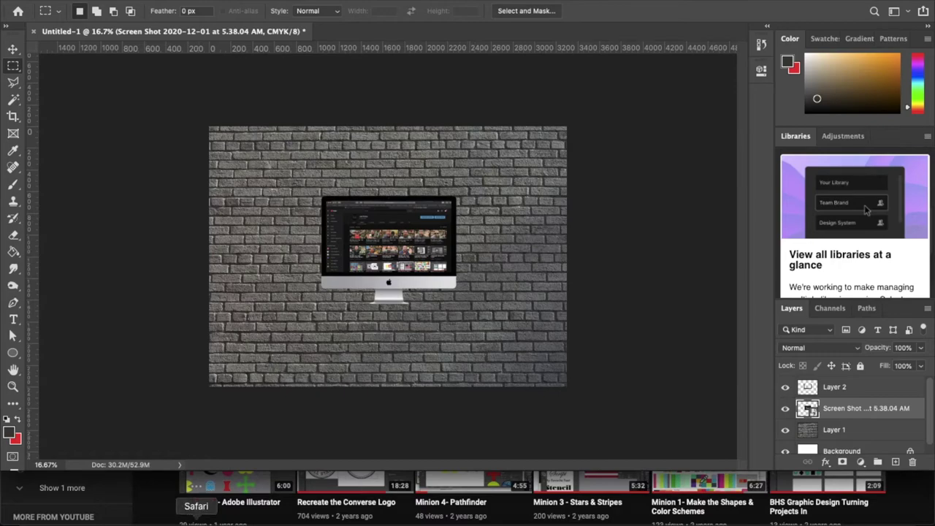
# - Switch to Safari and search the web for "forrest gump movie poster" in a new tab
pyautogui.click(195, 520)
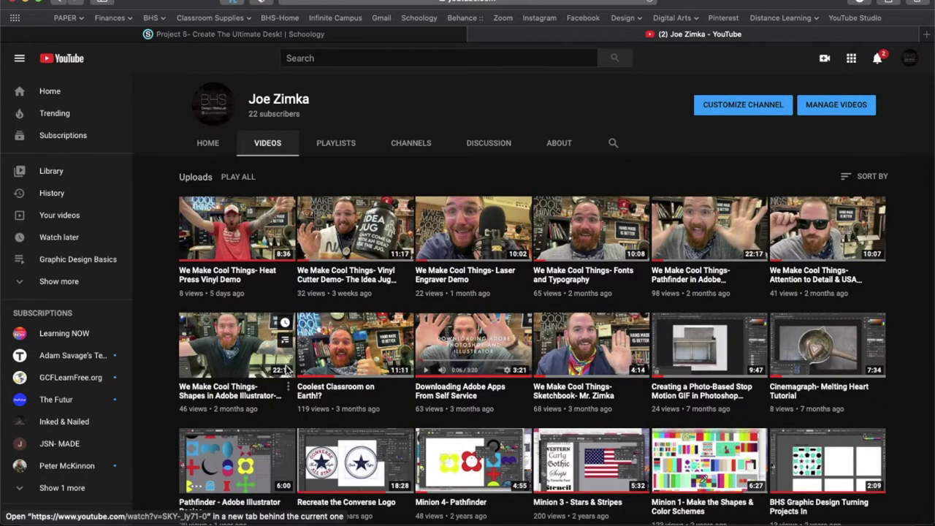
pyautogui.press('super+t')
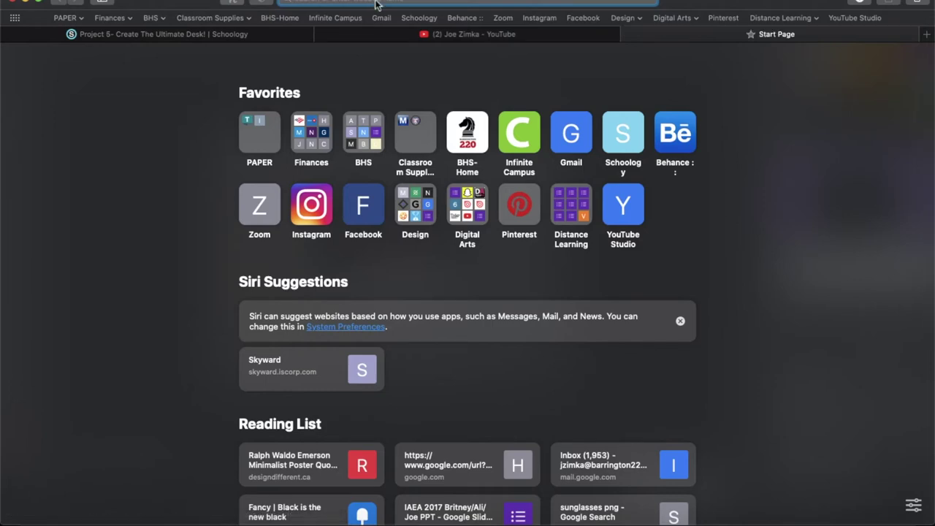
pyautogui.write('forrest gu')
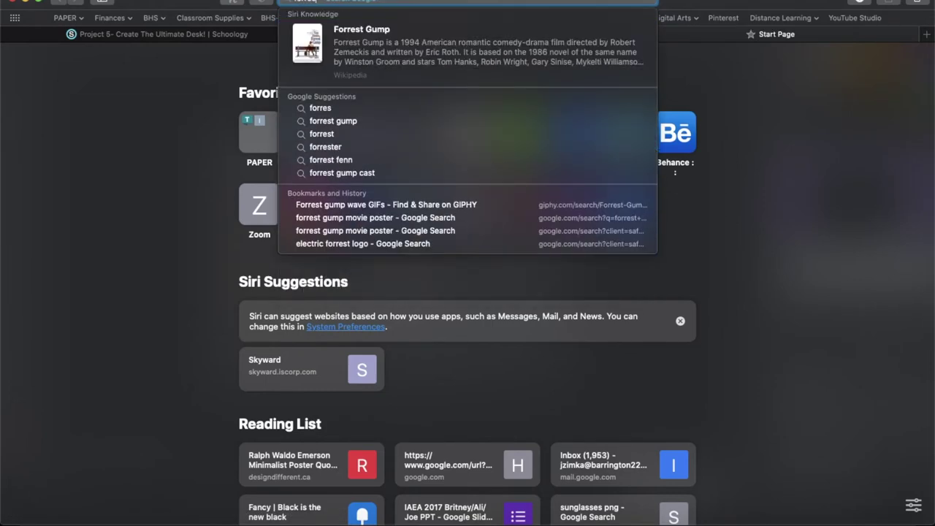
pyautogui.press('BackSpace')
pyautogui.press('BackSpace')
pyautogui.press('BackSpace')
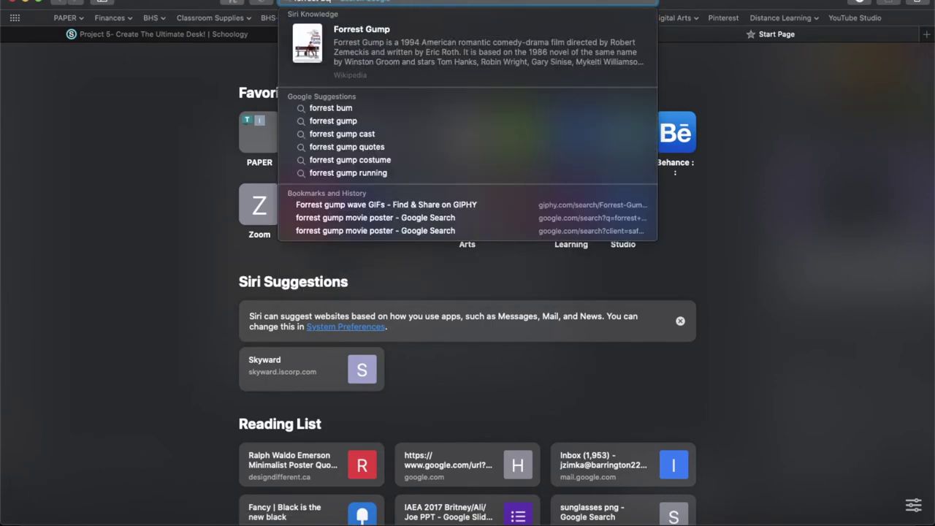
pyautogui.write('gump mo')
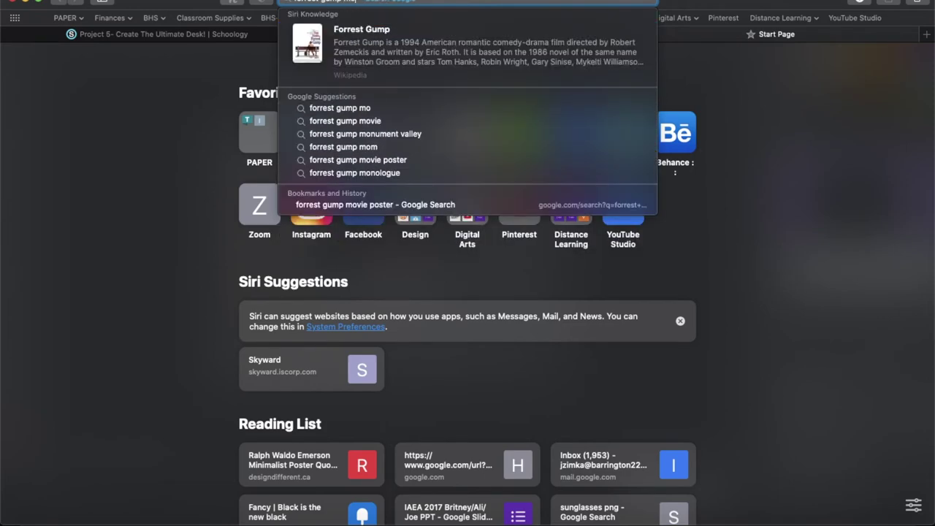
pyautogui.write('vie poster')
pyautogui.press('Return')
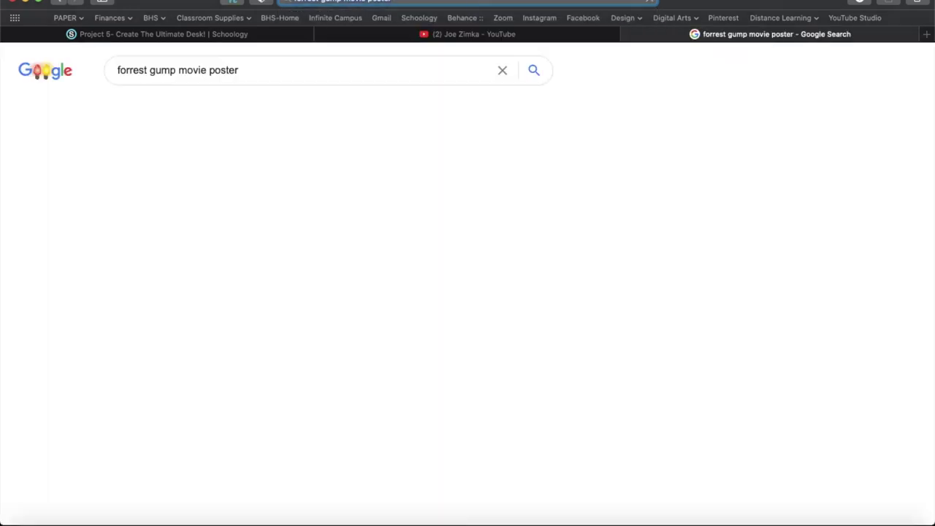
# - Show the image results for the Forrest Gump poster search and limit them to large images
pyautogui.click(186, 108)
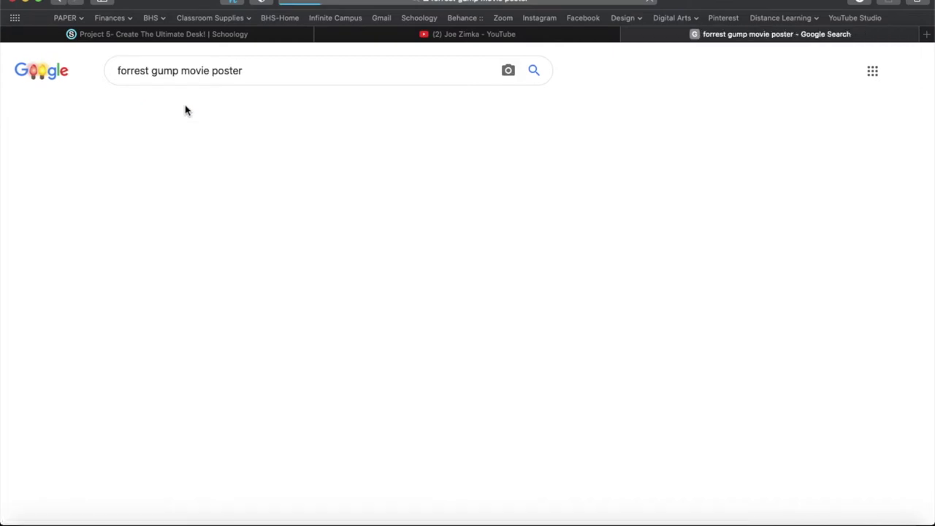
pyautogui.scroll(-3, 401, 249)
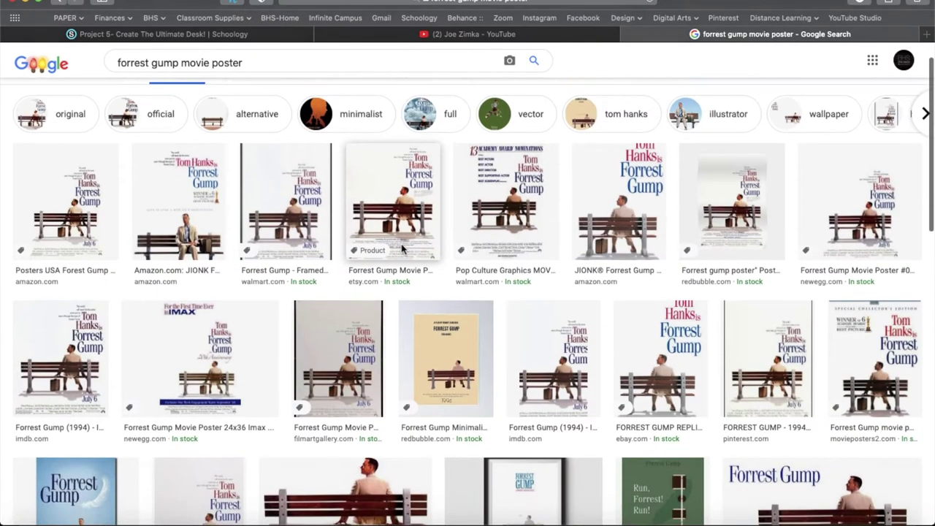
pyautogui.scroll(-3, 162, 278)
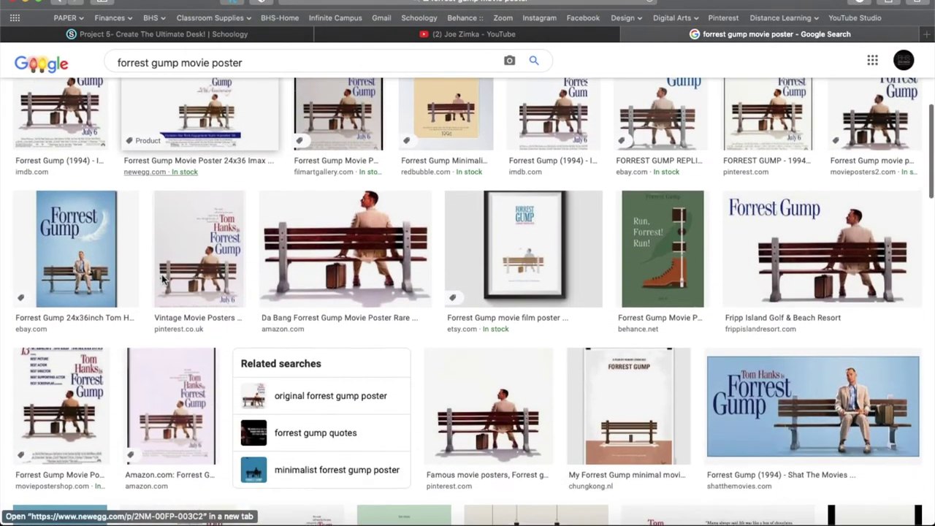
pyautogui.scroll(-3, 162, 278)
pyautogui.scroll(-3, 187, 302)
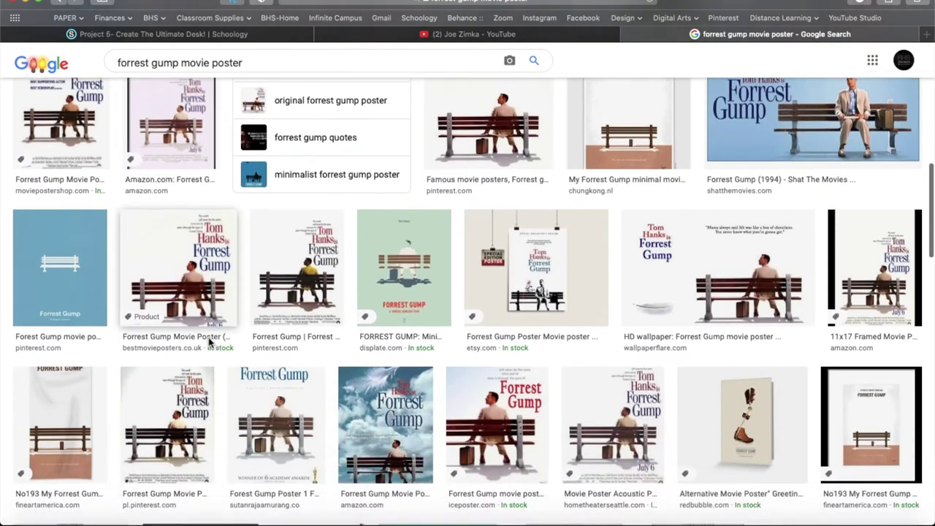
pyautogui.scroll(10, 209, 343)
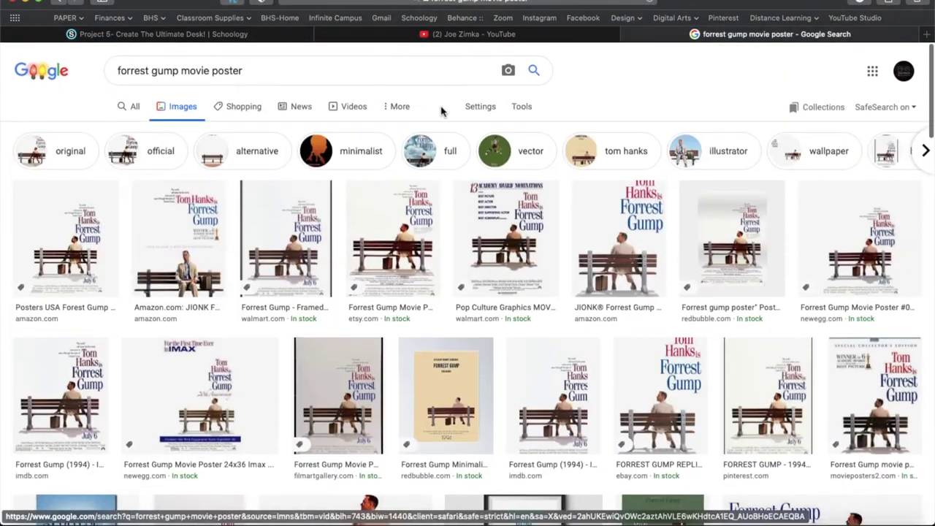
pyautogui.click(518, 108)
pyautogui.click(111, 130)
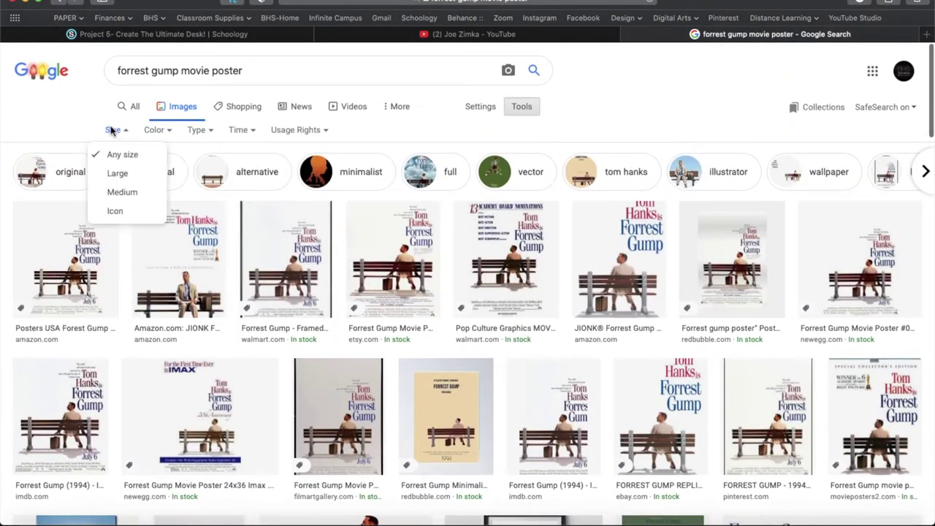
pyautogui.click(117, 172)
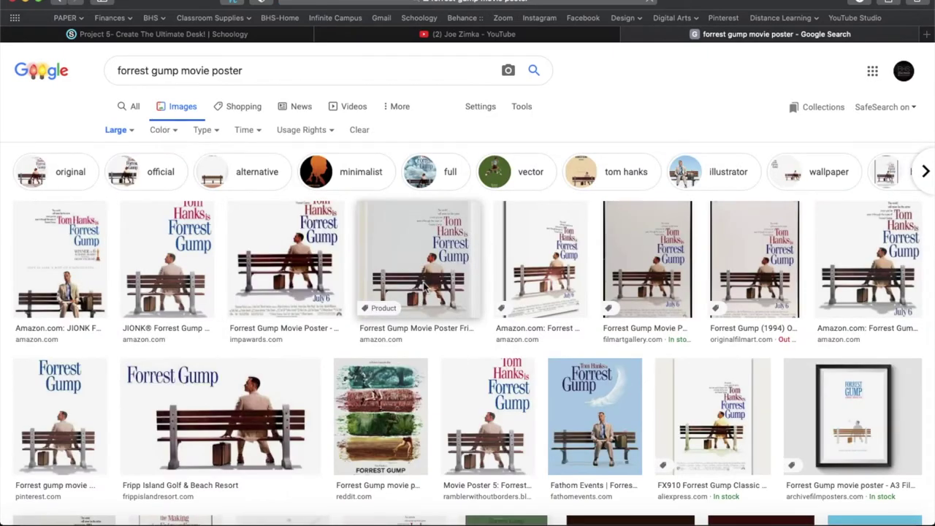
# - Open the green "Run, Forrest! Run!" poster from Behance and bring its full-size image into the Photoshop desk document
pyautogui.scroll(-3, 424, 287)
pyautogui.scroll(-2, 497, 347)
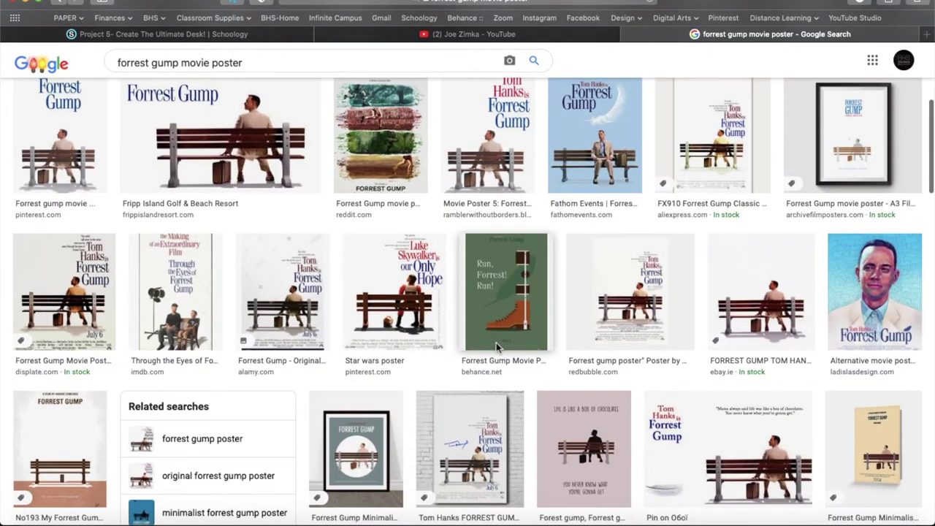
pyautogui.click(511, 305)
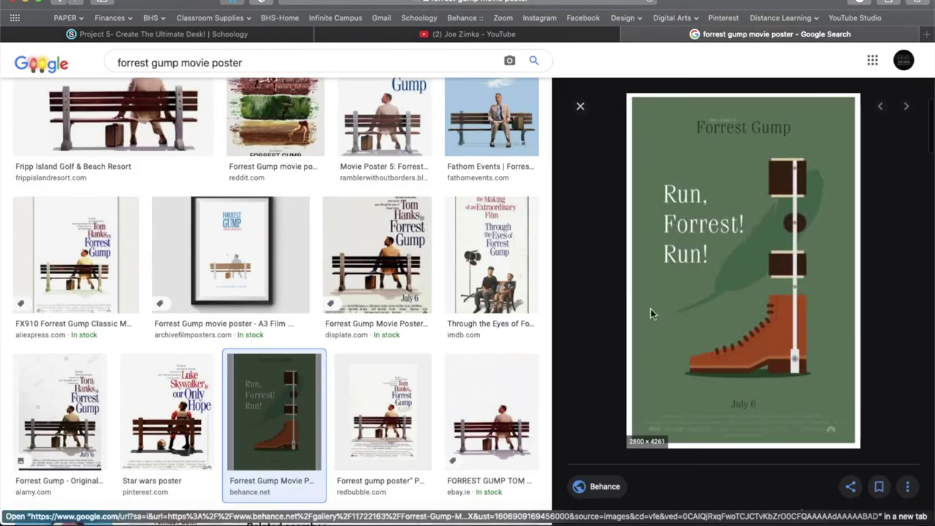
pyautogui.moveTo(635, 449); pyautogui.dragTo(540, 197)
# - Scale the poster to about 18.87% and place it on the brick wall to the upper right of the iMac
pyautogui.press('super+minus')
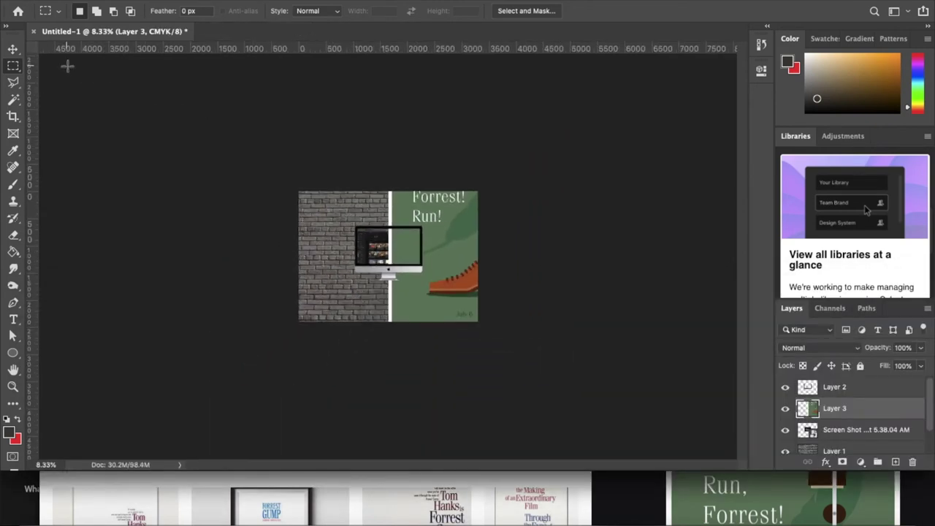
pyautogui.click(12, 50)
pyautogui.moveTo(387, 109); pyautogui.dragTo(516, 273)
pyautogui.moveTo(521, 315); pyautogui.dragTo(461, 256)
pyautogui.hotkey('ctrl', '0')
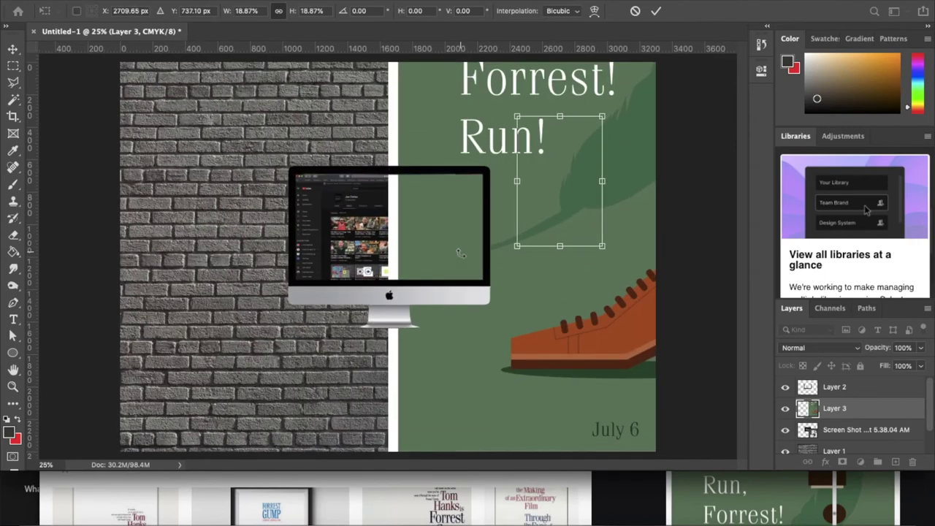
pyautogui.press('Return')
pyautogui.hotkey('ctrl', '-')
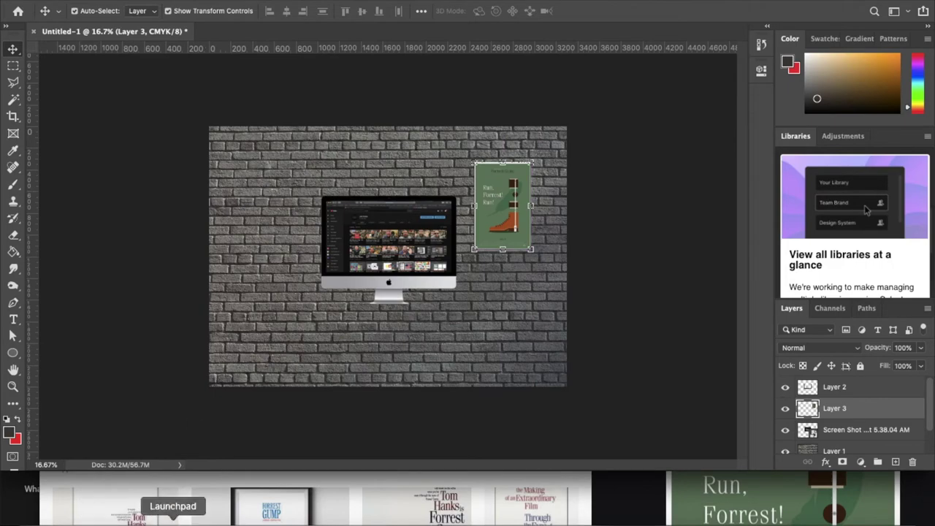
# - Switch back to Safari and search the web for "black frame"
pyautogui.click(183, 504)
pyautogui.moveTo(239, 284); pyautogui.dragTo(236, 74)
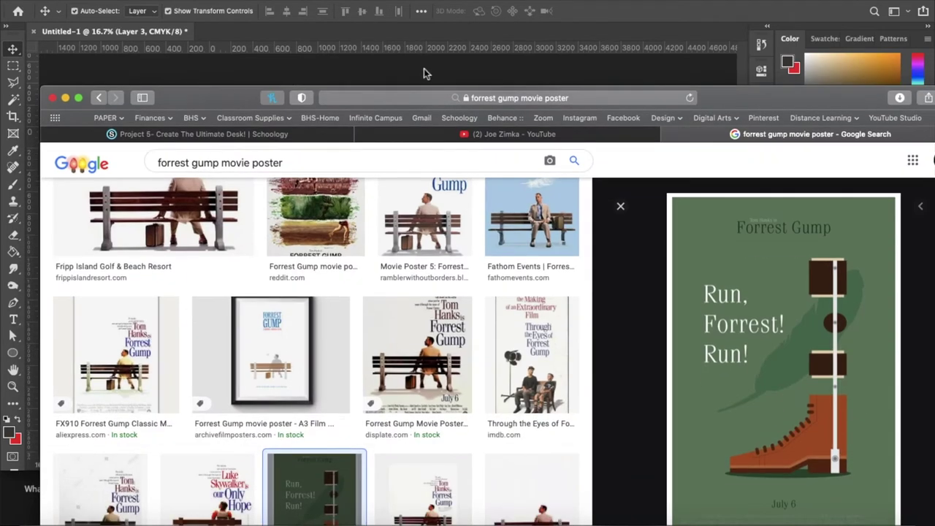
pyautogui.click(420, 98)
pyautogui.write('black')
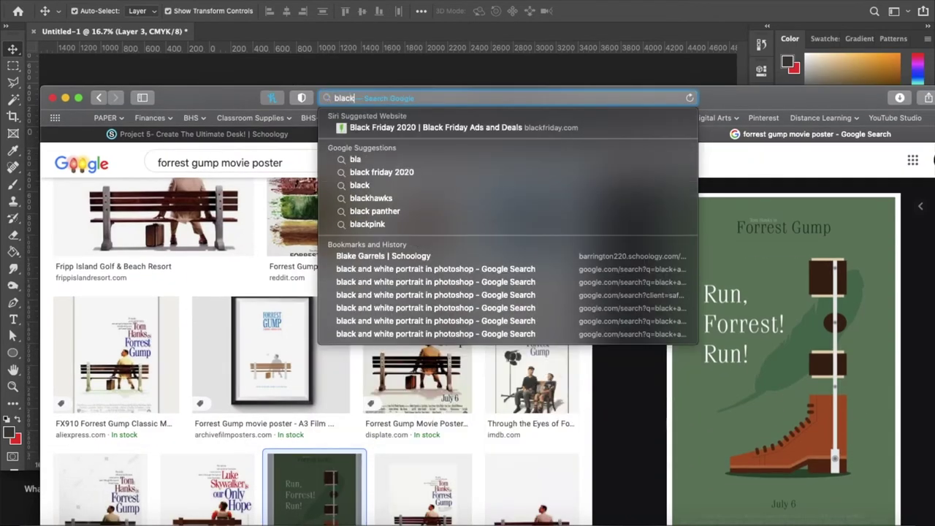
pyautogui.write(' frame')
pyautogui.press('Return')
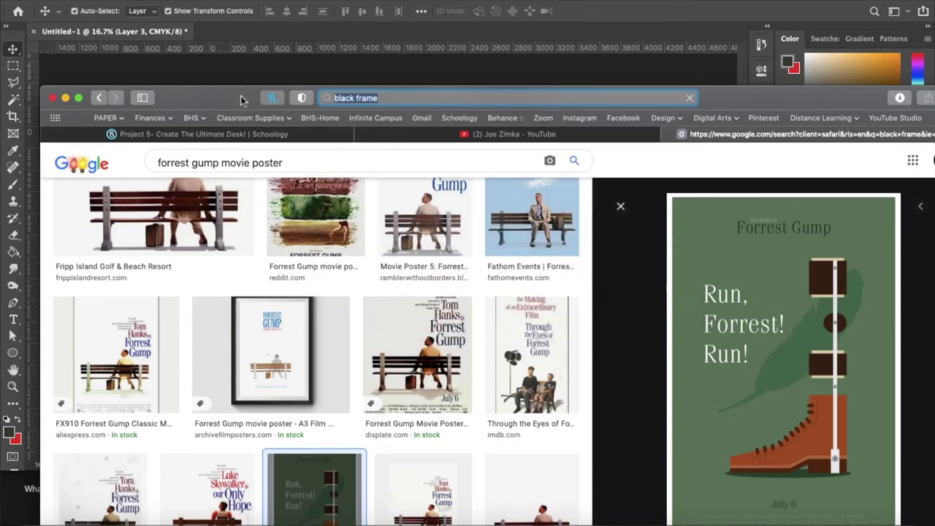
pyautogui.moveTo(241, 95); pyautogui.dragTo(232, 6)
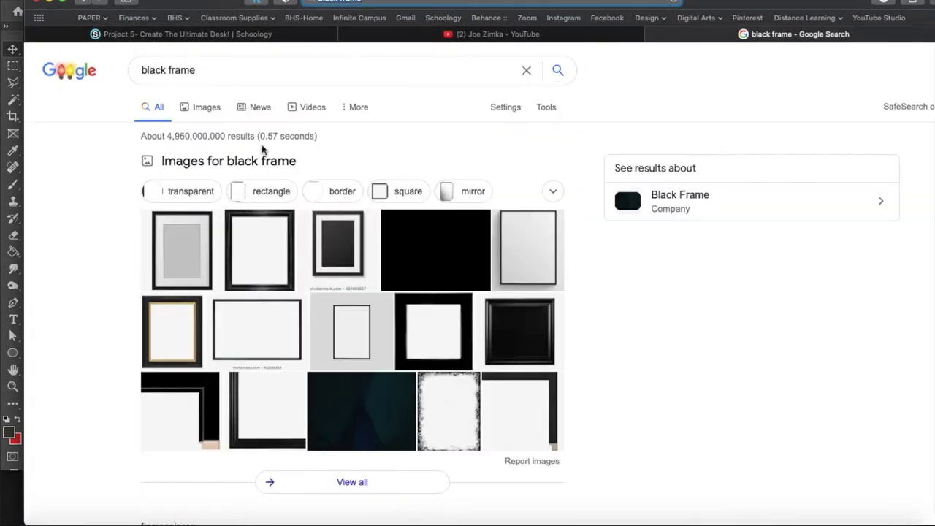
# - Limit the black frame image results to large images and open the black IKEA RIBBA frame with the white mat
pyautogui.click(214, 111)
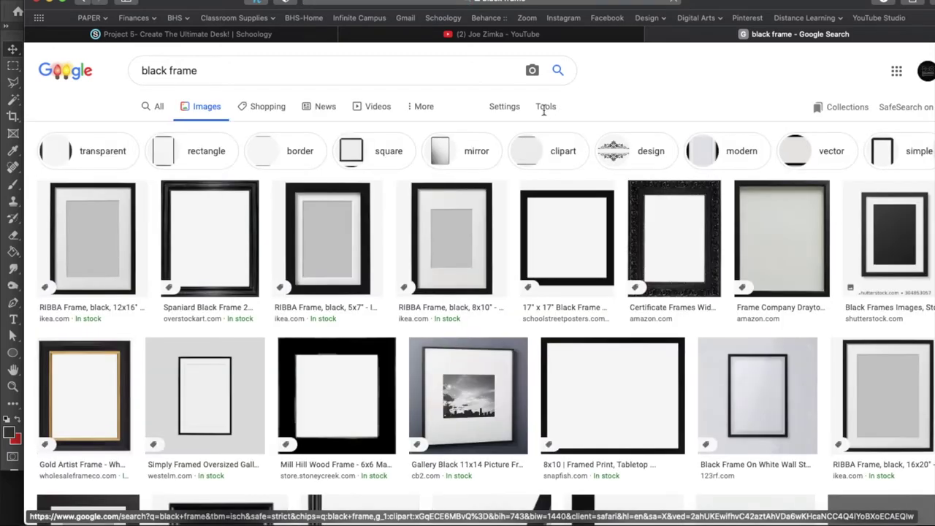
pyautogui.click(546, 106)
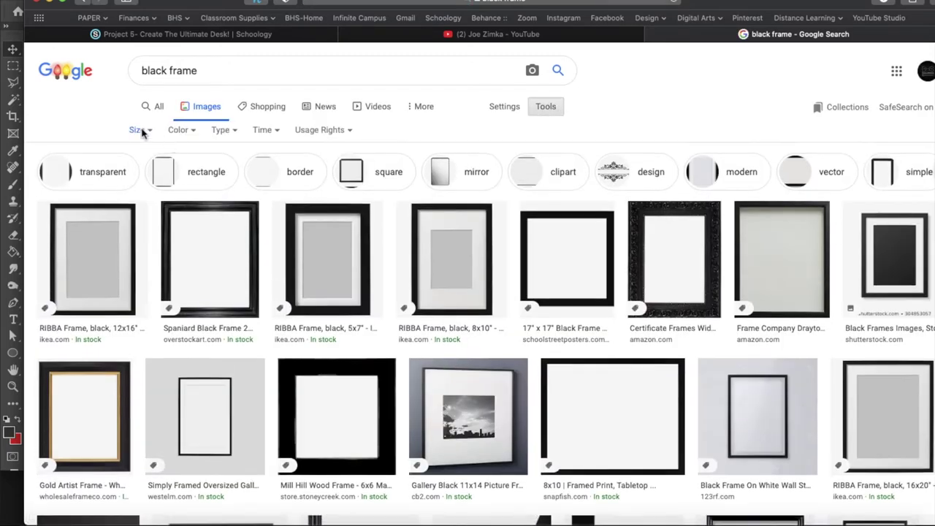
pyautogui.click(140, 130)
pyautogui.click(140, 173)
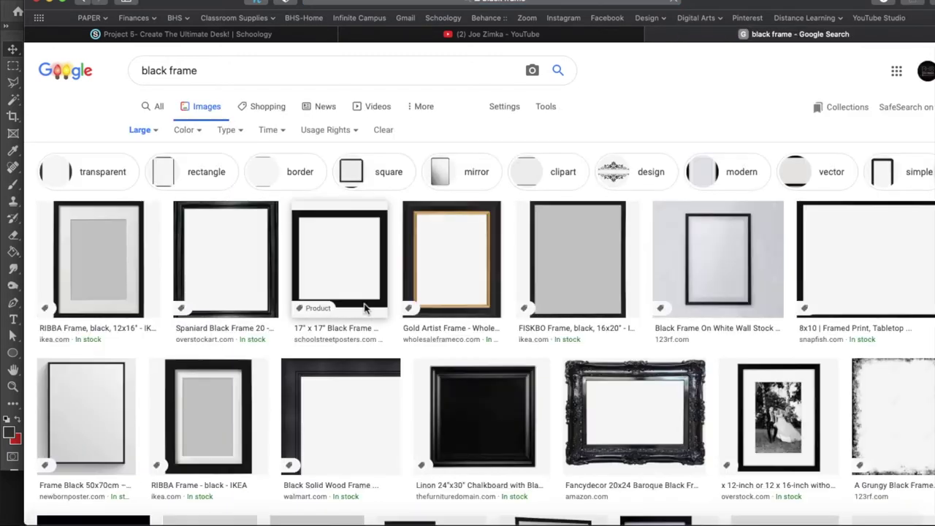
pyautogui.scroll(-1, 603, 332)
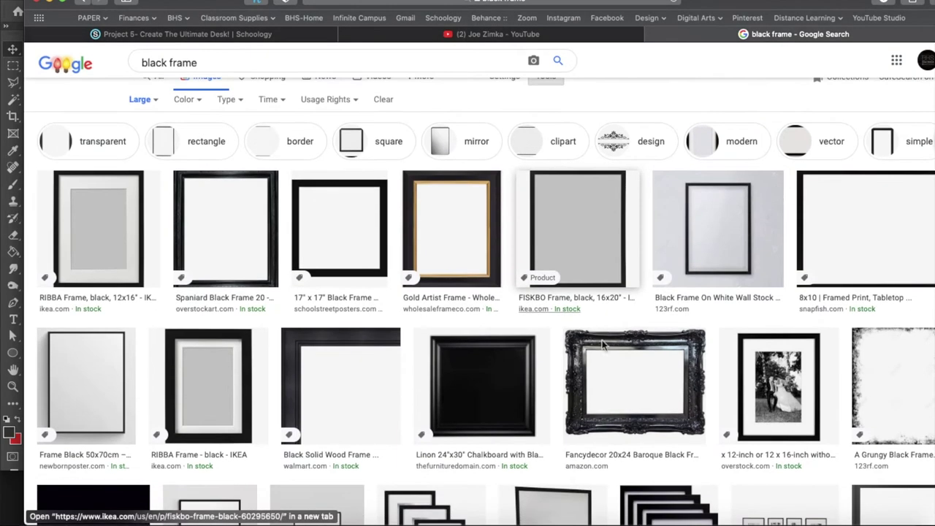
pyautogui.scroll(-1, 314, 351)
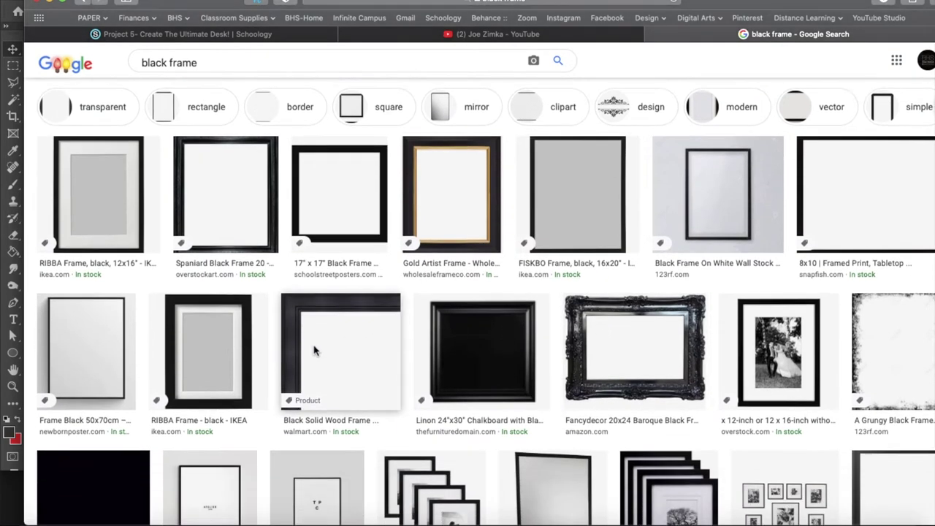
pyautogui.click(228, 355)
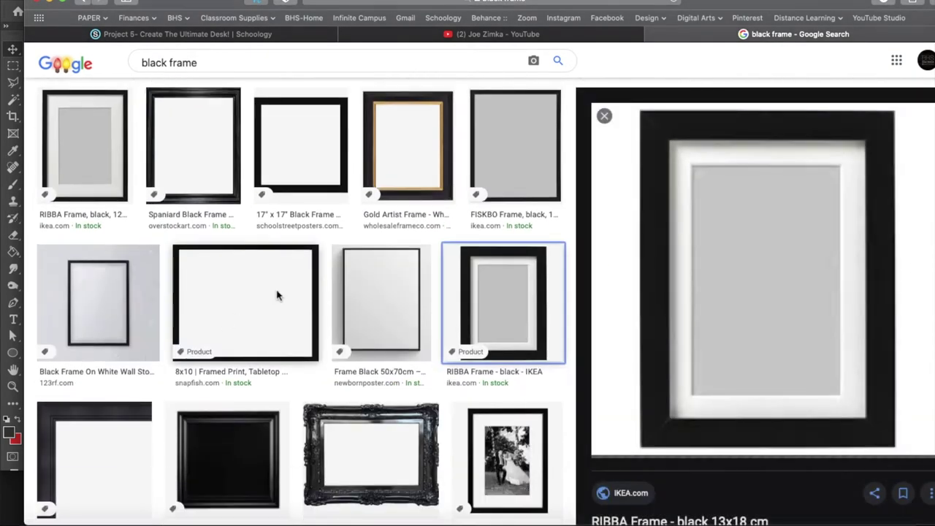
pyautogui.moveTo(743, 2); pyautogui.dragTo(754, 260)
pyautogui.moveTo(775, 447); pyautogui.dragTo(496, 144)
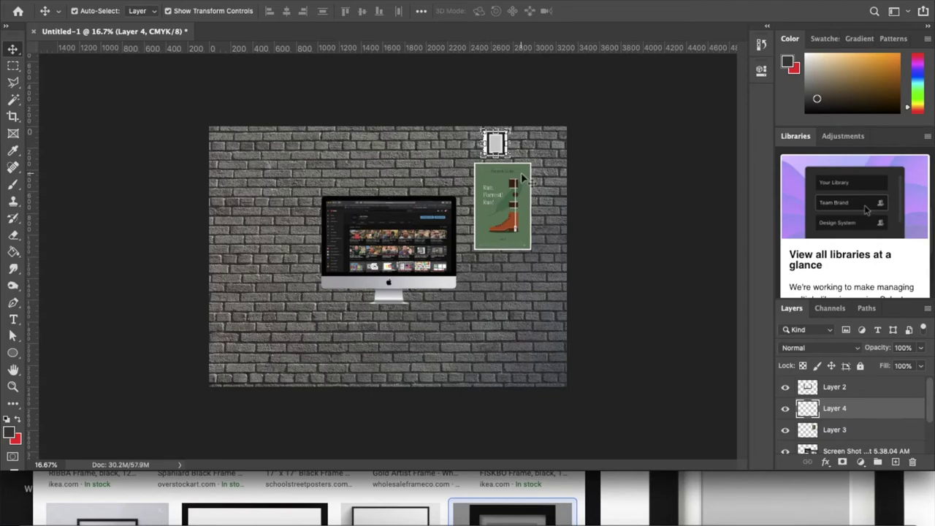
pyautogui.press('Escape')
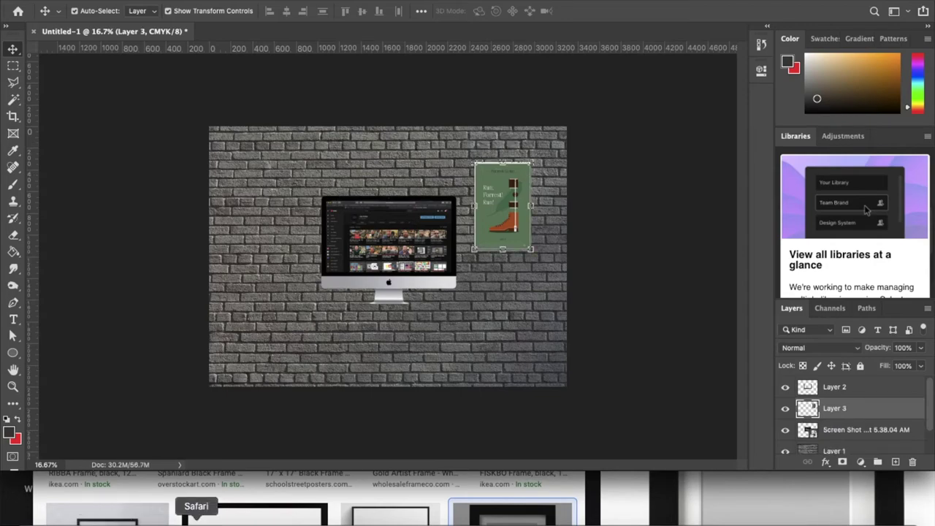
# - Return to Safari, bring the full-size RIBBA frame image into the Photoshop document, and position it over the poster
pyautogui.click(197, 520)
pyautogui.moveTo(194, 261); pyautogui.dragTo(192, 0)
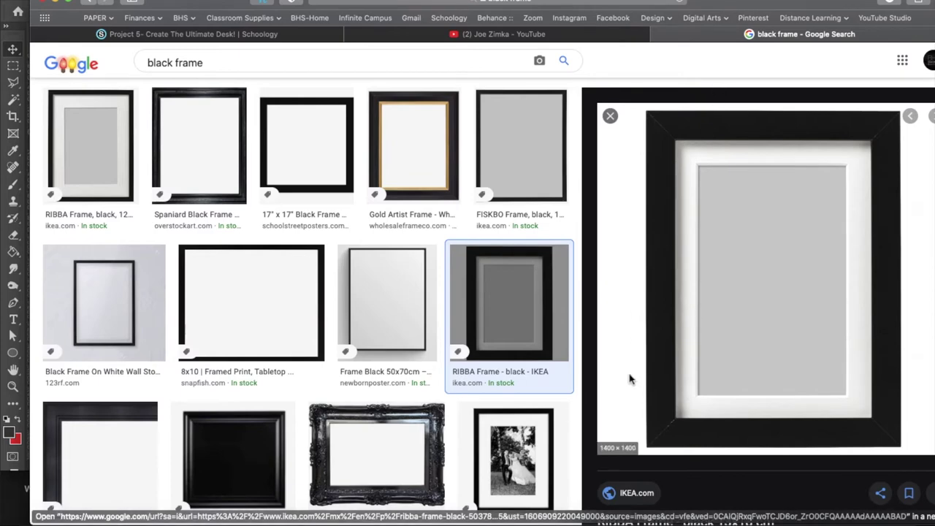
pyautogui.moveTo(694, 65); pyautogui.dragTo(699, 83)
pyautogui.moveTo(706, 3); pyautogui.dragTo(703, 214)
pyautogui.moveTo(720, 366); pyautogui.dragTo(431, 138)
pyautogui.moveTo(456, 170); pyautogui.dragTo(496, 265)
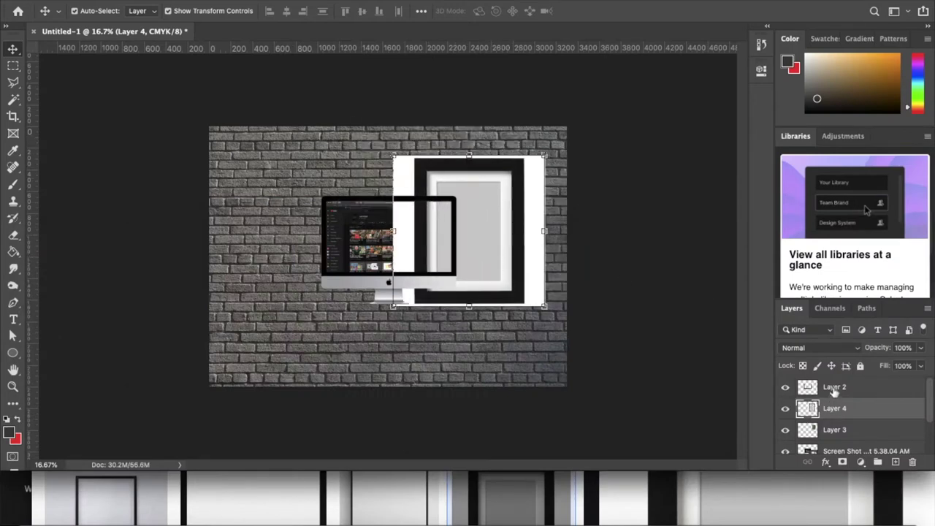
# - Rename the iMac layer "Computer" and the picture frame layer "Frame"
pyautogui.click(835, 389)
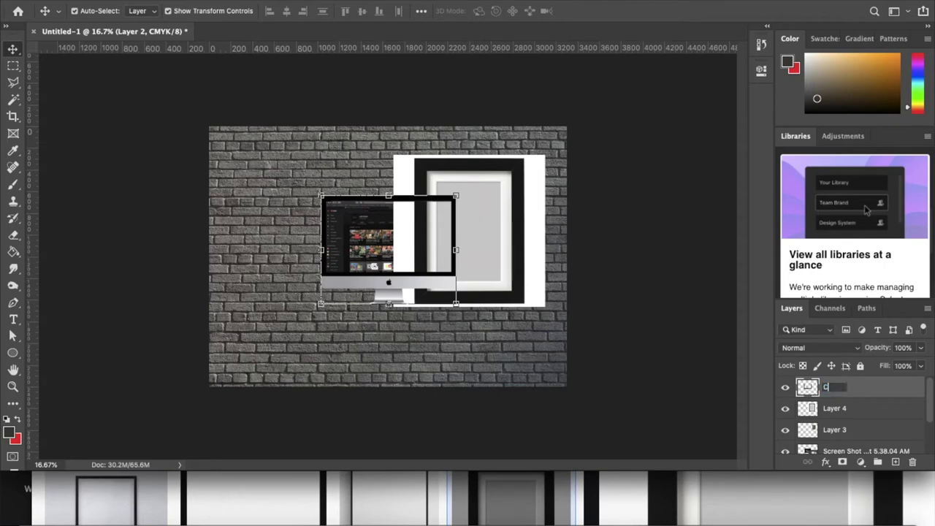
pyautogui.write('Computer')
pyautogui.press('Return')
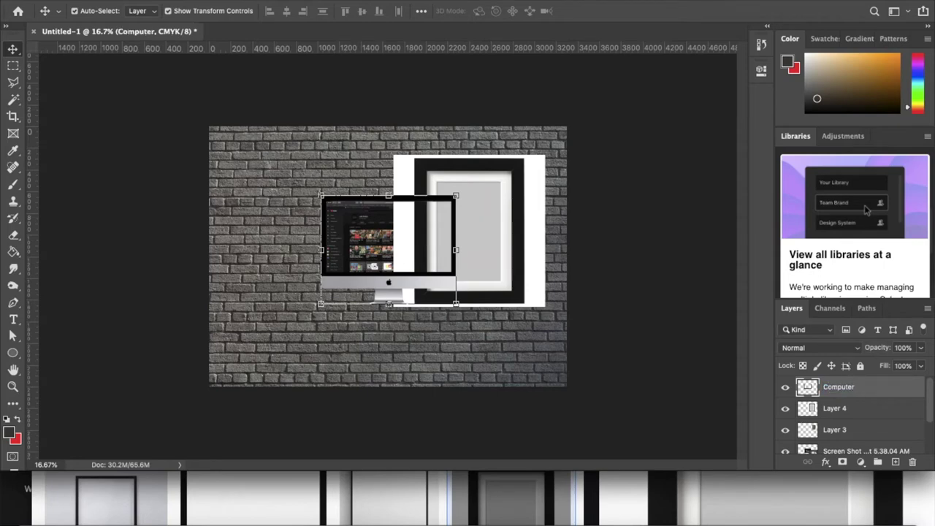
pyautogui.click(838, 409)
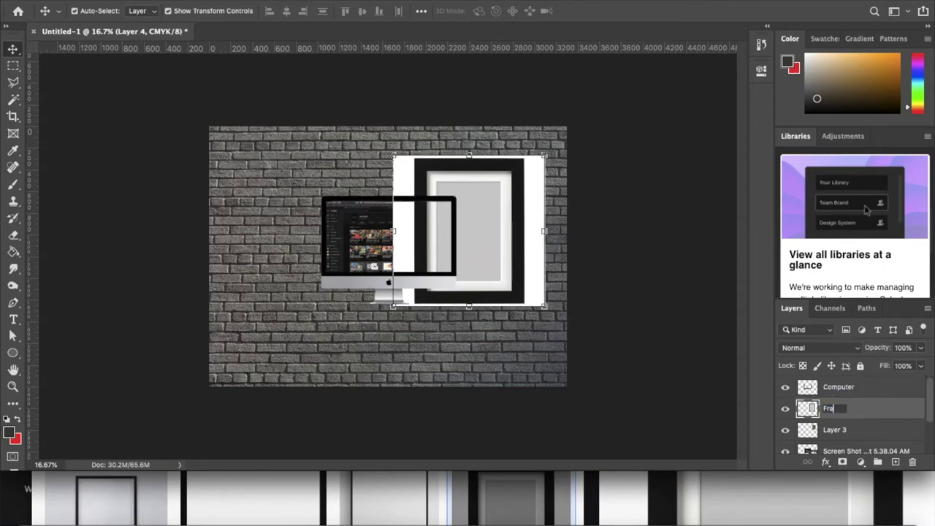
pyautogui.write('Frame')
pyautogui.press('Return')
# - Rename the movie poster layer "FG" and the screenshot layer "YOUTUBE"
pyautogui.scroll(-2, 874, 431)
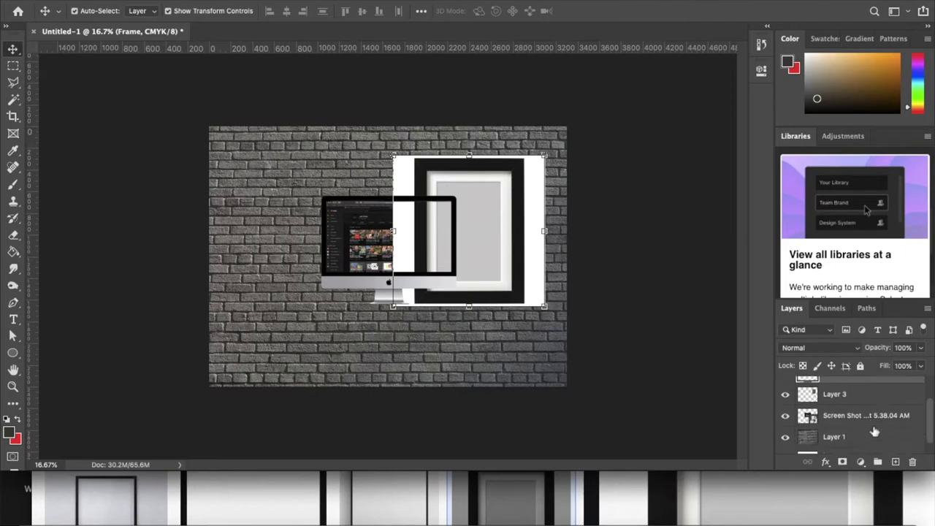
pyautogui.click(839, 395)
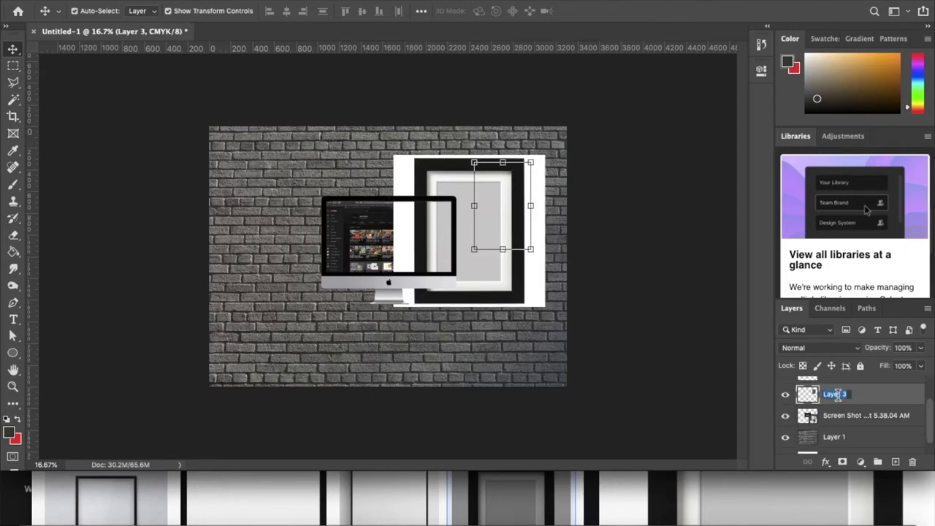
pyautogui.write('FG')
pyautogui.press('Return')
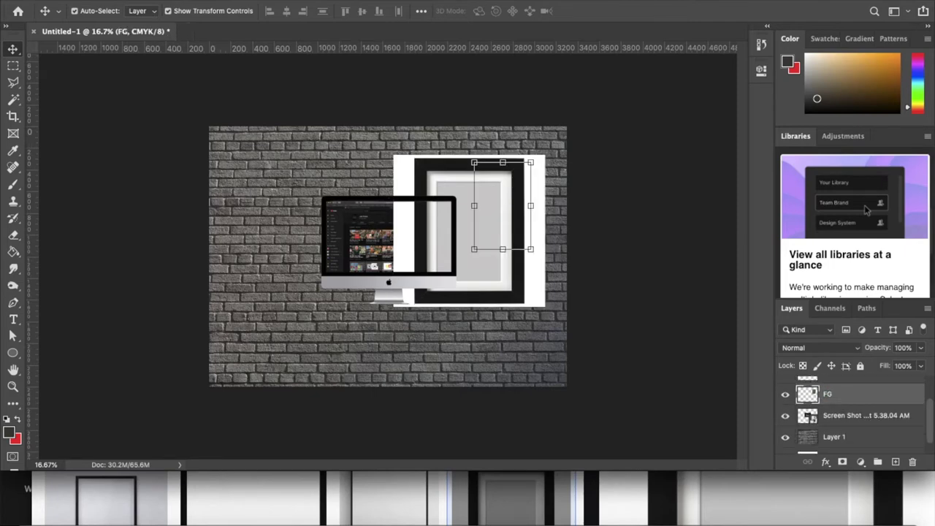
pyautogui.click(856, 418)
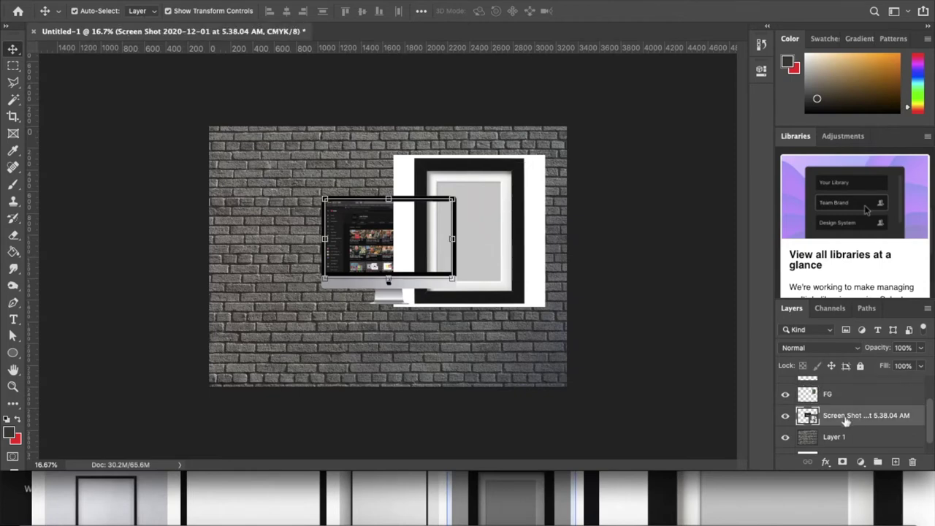
pyautogui.doubleClick(838, 416)
pyautogui.write('YOUTUBE')
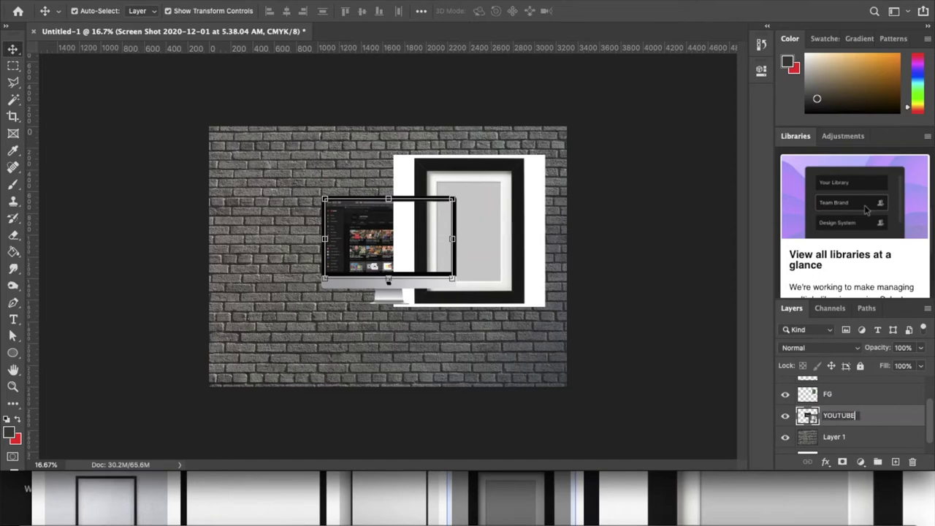
pyautogui.press('Return')
pyautogui.scroll(2, 872, 434)
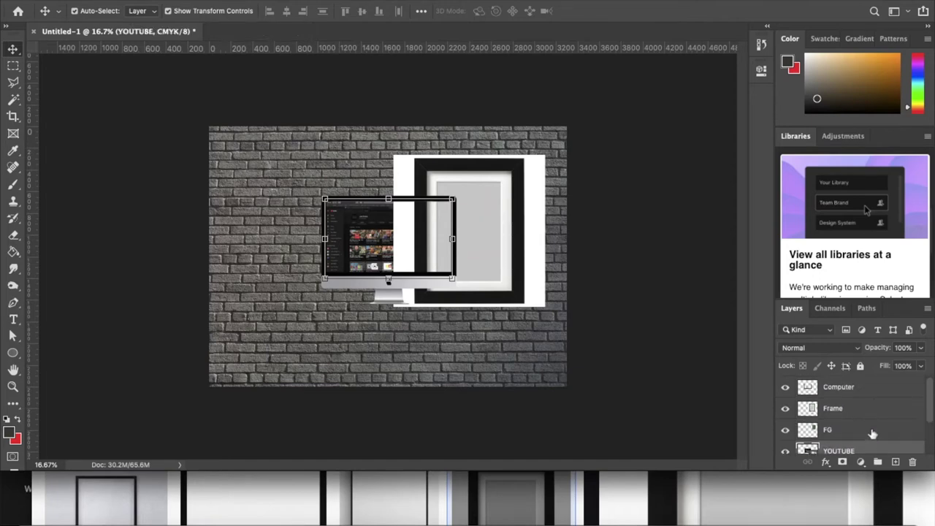
# - Move the YOUTUBE layer directly beneath the Computer layer and make the Computer layer active
pyautogui.scroll(-1, 872, 435)
pyautogui.moveTo(847, 447); pyautogui.dragTo(845, 393)
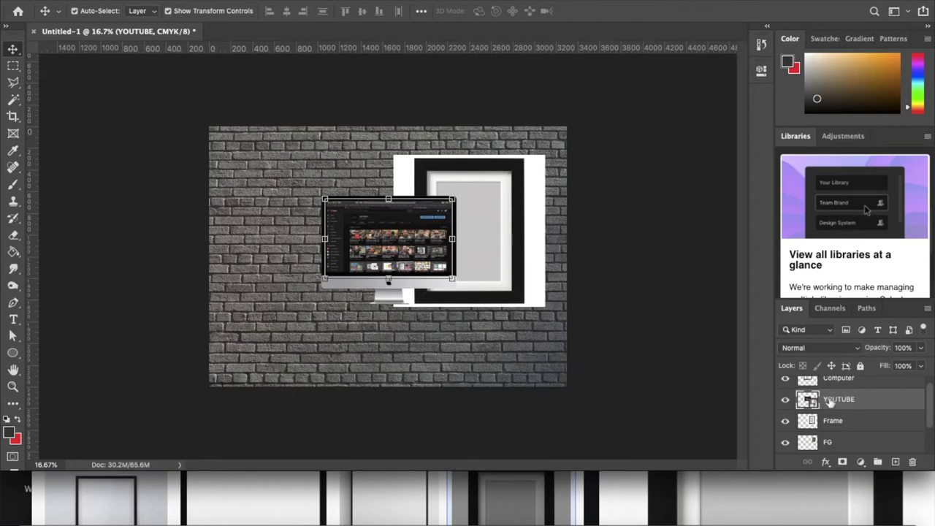
pyautogui.click(831, 387)
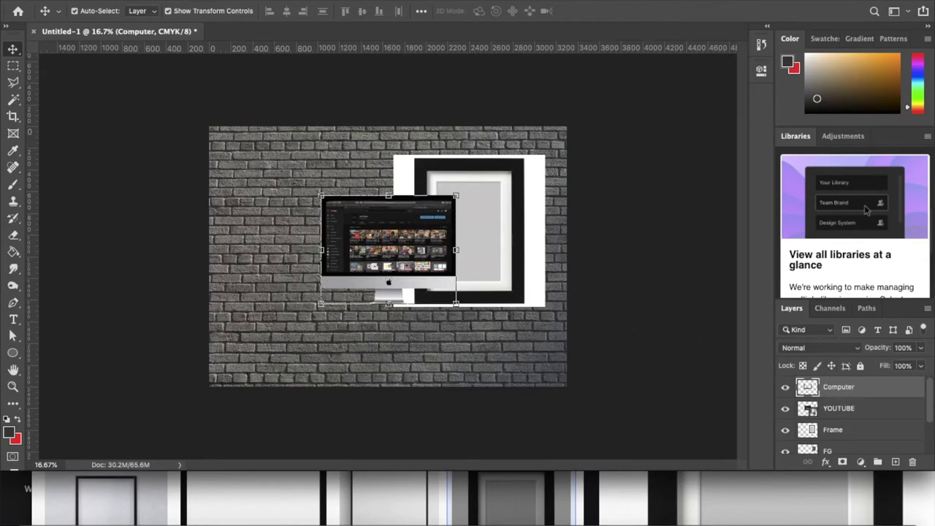
pyautogui.click(193, 0)
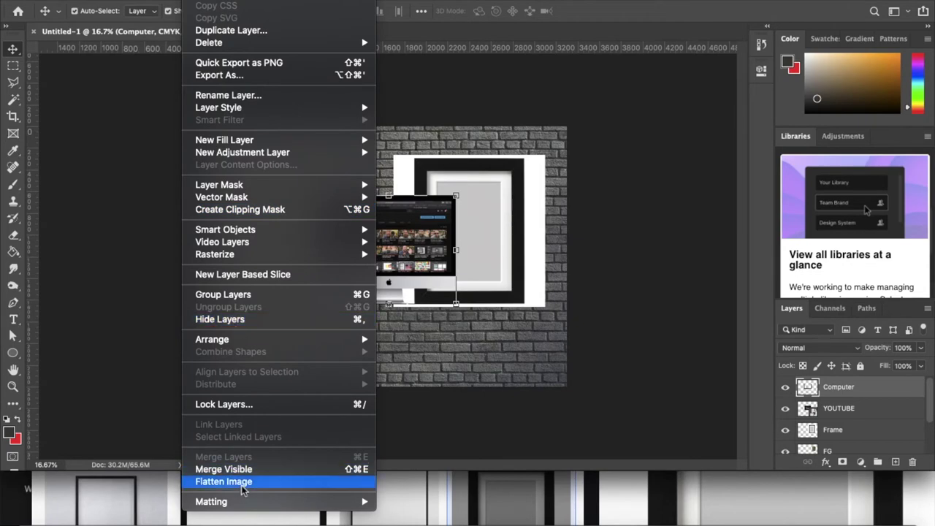
pyautogui.click(832, 413)
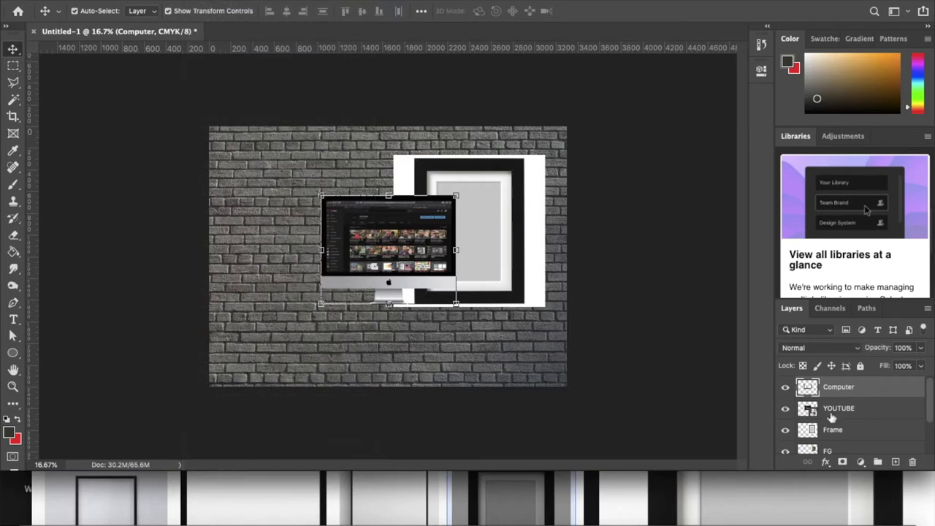
# - Try to delete a small rectangular area from the middle of the YOUTUBE layer's screenshot
pyautogui.click(815, 414)
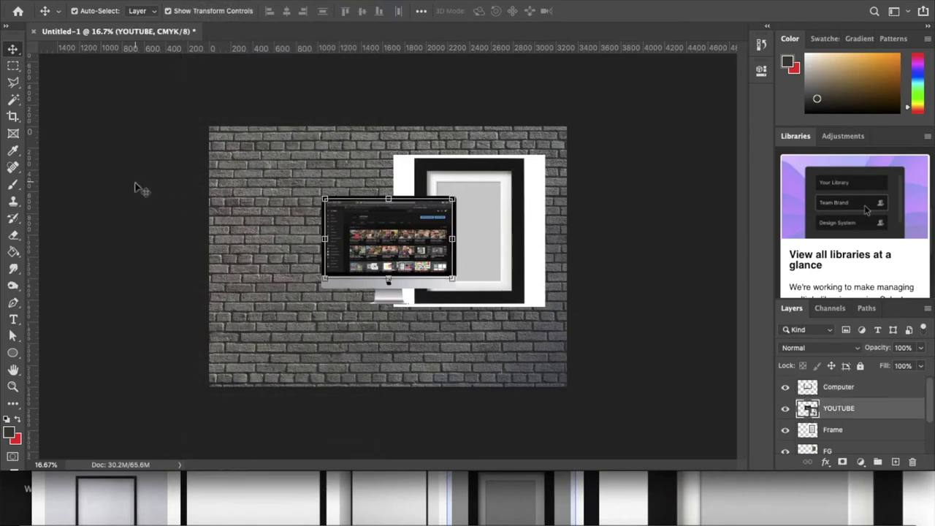
pyautogui.click(13, 66)
pyautogui.moveTo(363, 223); pyautogui.dragTo(410, 249)
pyautogui.press('BackSpace')
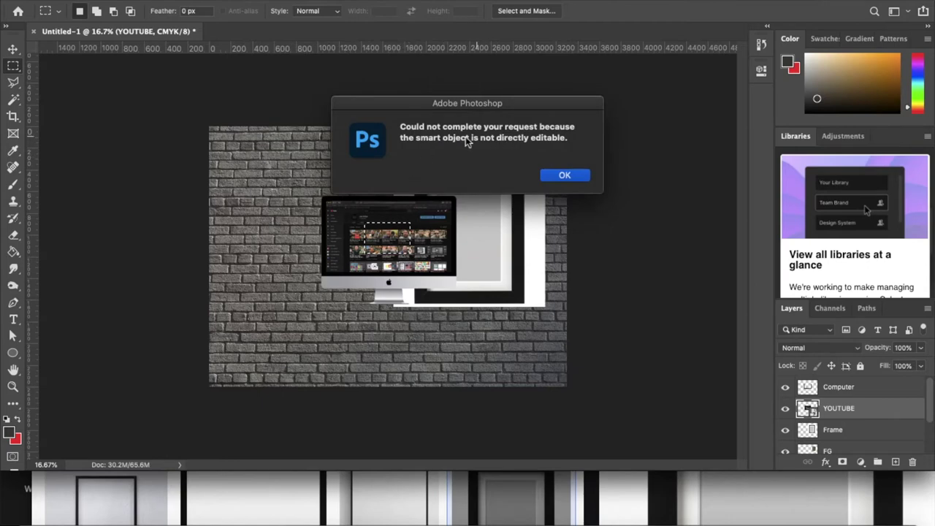
pyautogui.click(562, 176)
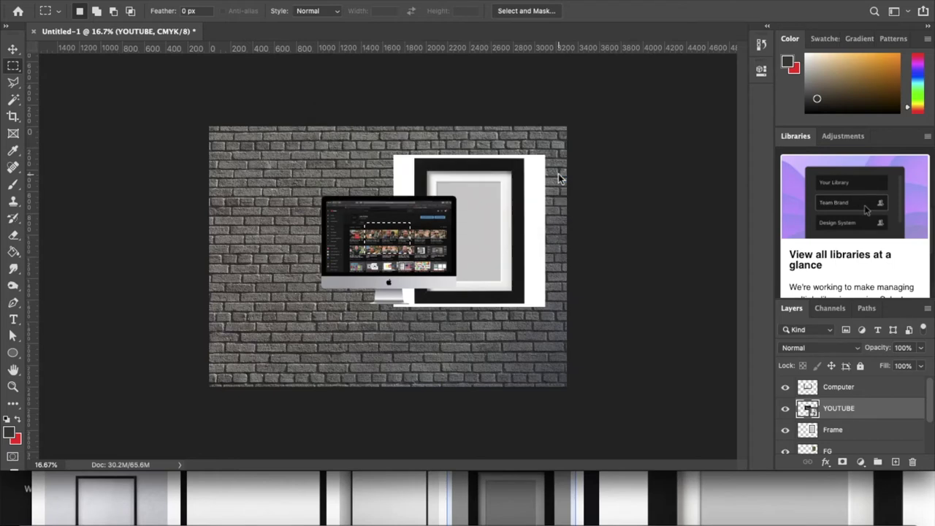
# - Rasterize the YOUTUBE smart object layer
pyautogui.rightClick(866, 412)
pyautogui.scroll(-2, 774, 453)
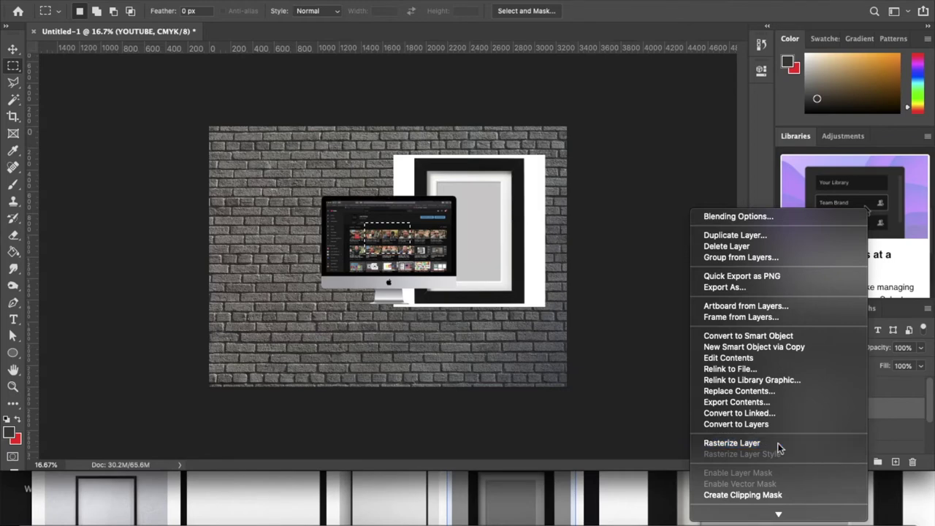
pyautogui.click(779, 446)
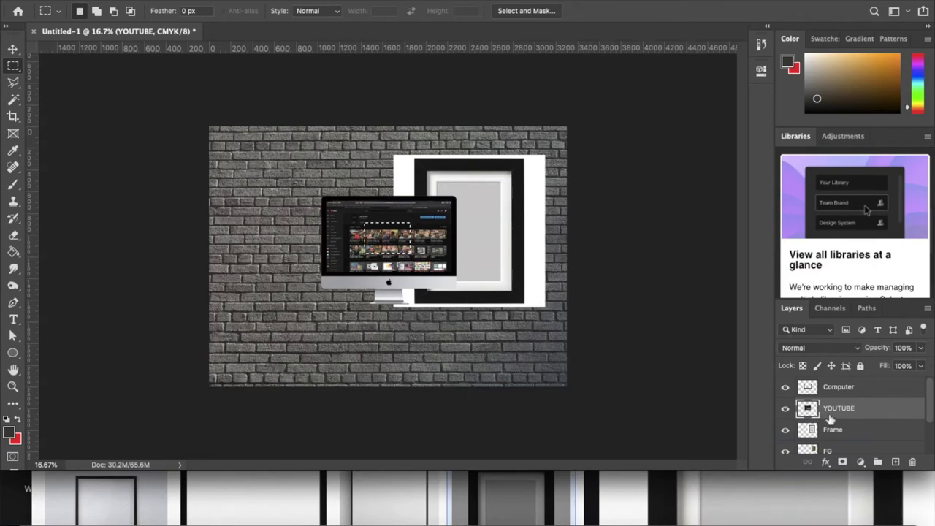
# - Merge the Computer layer down into the YOUTUBE layer and check the merged layer by toggling its visibility
pyautogui.click(833, 388)
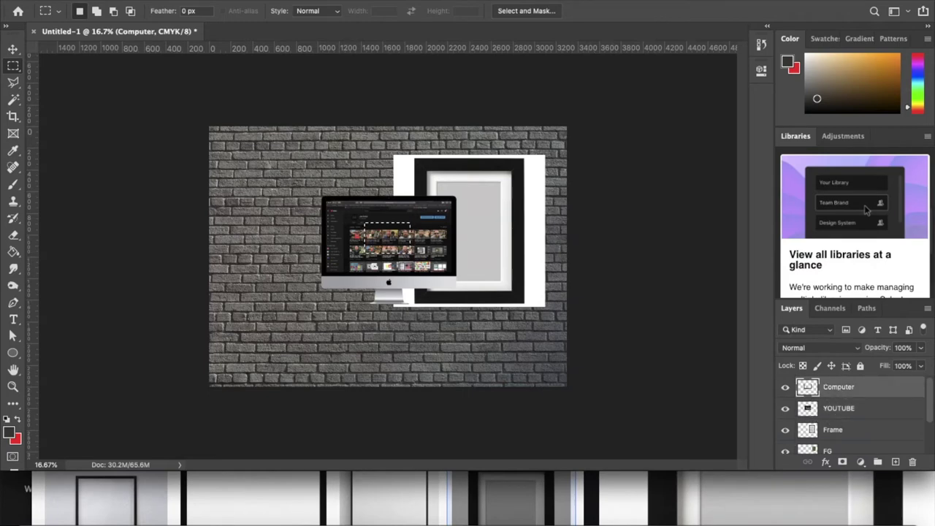
pyautogui.click(149, 1)
pyautogui.moveTo(191, 1)
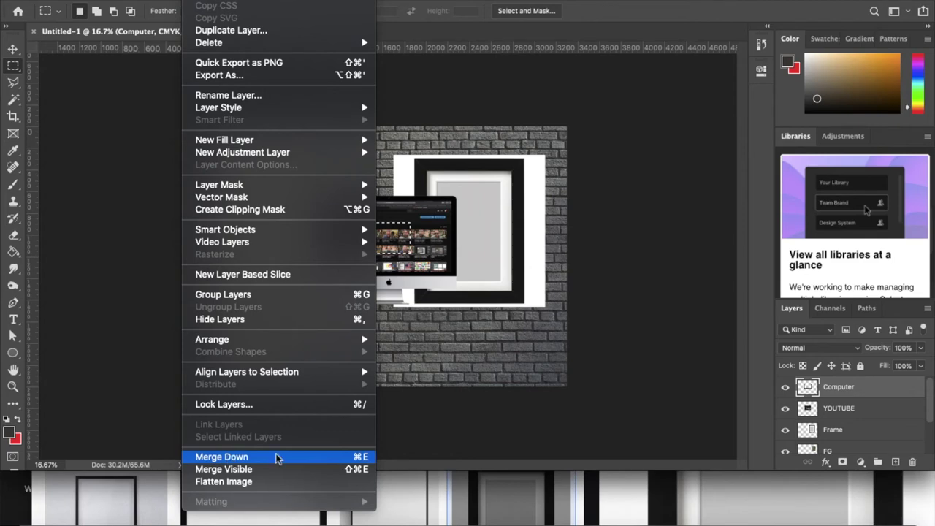
pyautogui.click(338, 459)
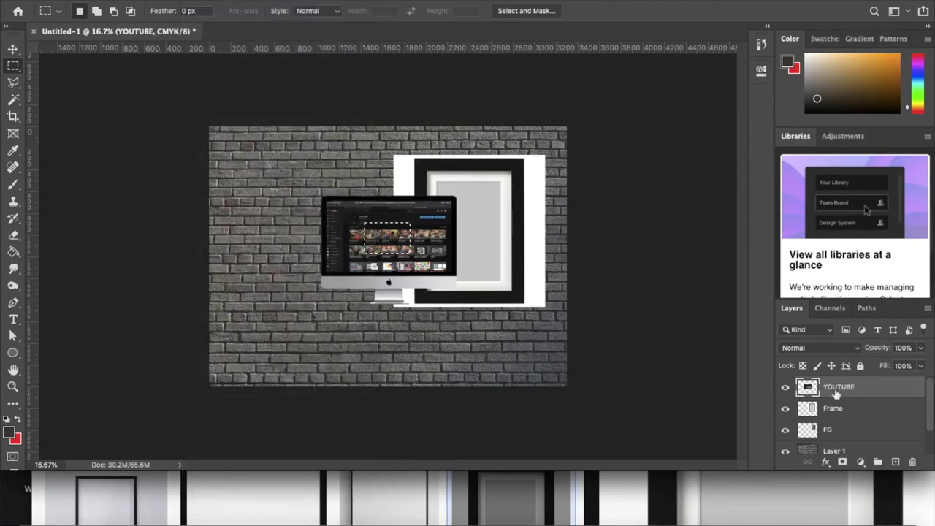
pyautogui.click(785, 387)
pyautogui.click(785, 387)
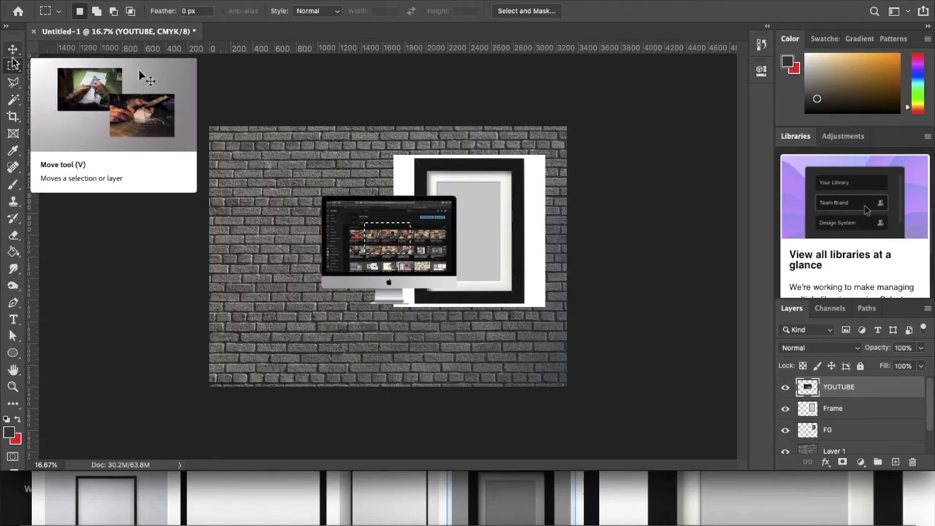
# - Clear the selection and move the merged iMac to the left side of the wall, clear of the picture frame
pyautogui.hotkey('ctrl', 'd')
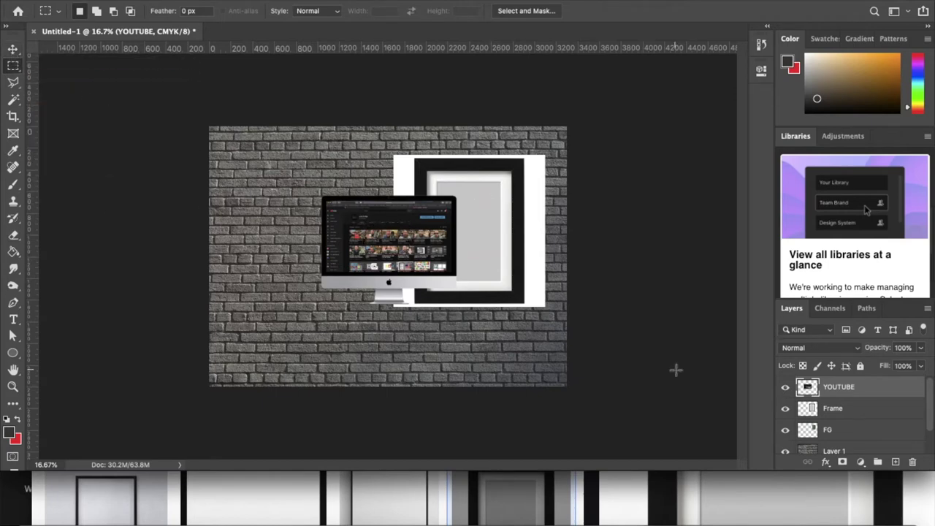
pyautogui.click(13, 48)
pyautogui.moveTo(396, 245); pyautogui.dragTo(318, 251)
# - Select the grey rectangle inside the frame's mat and delete it from the Frame layer
pyautogui.hotkey('ctrl', '+')
pyautogui.hscroll(5, 317, 246)
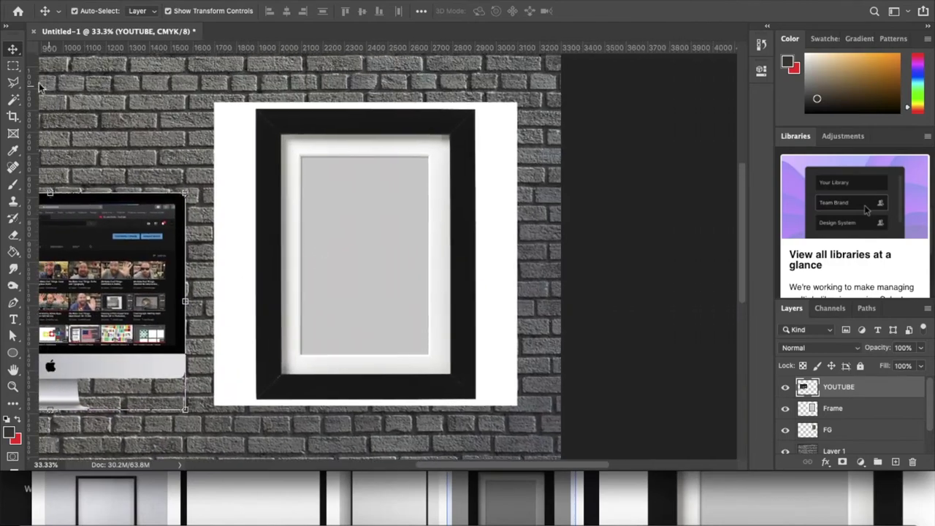
pyautogui.click(12, 65)
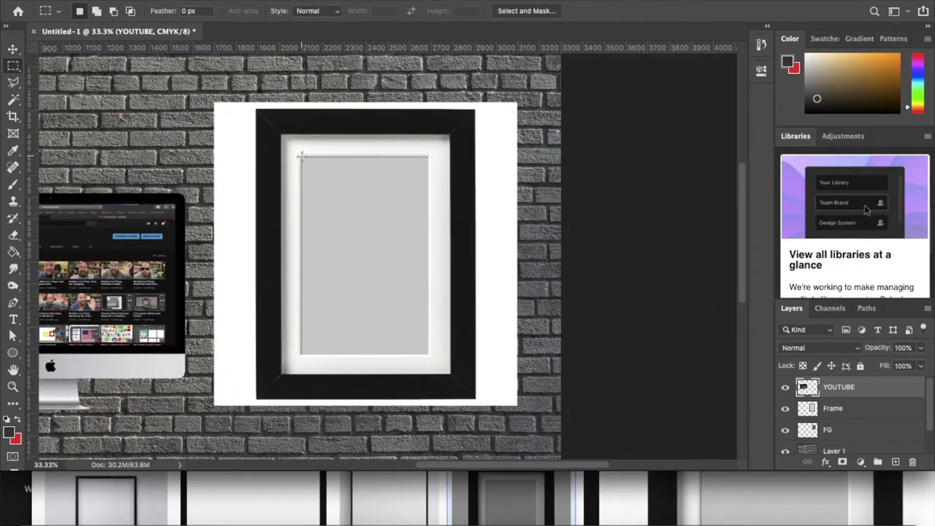
pyautogui.moveTo(300, 156); pyautogui.dragTo(428, 357)
pyautogui.click(839, 410)
pyautogui.press('Delete')
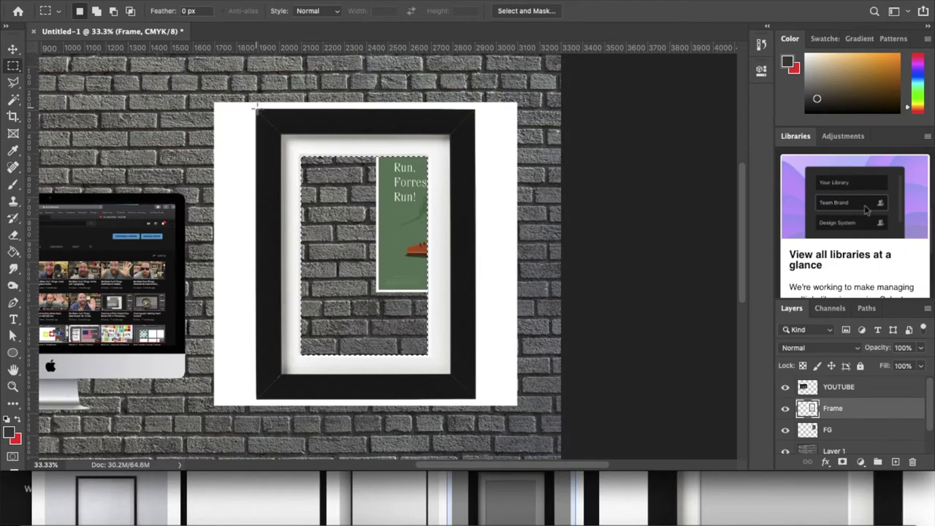
# - Remove the white background outside the black frame using an inverted rectangular selection of the frame's outer edge, and clear the selection
pyautogui.moveTo(256, 108); pyautogui.dragTo(475, 400)
pyautogui.press('Delete')
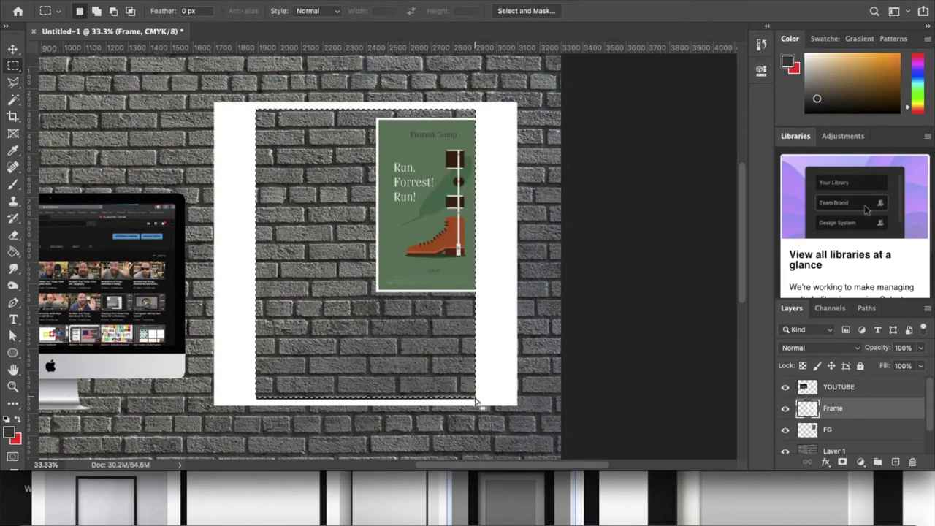
pyautogui.hotkey('ctrl', 'z')
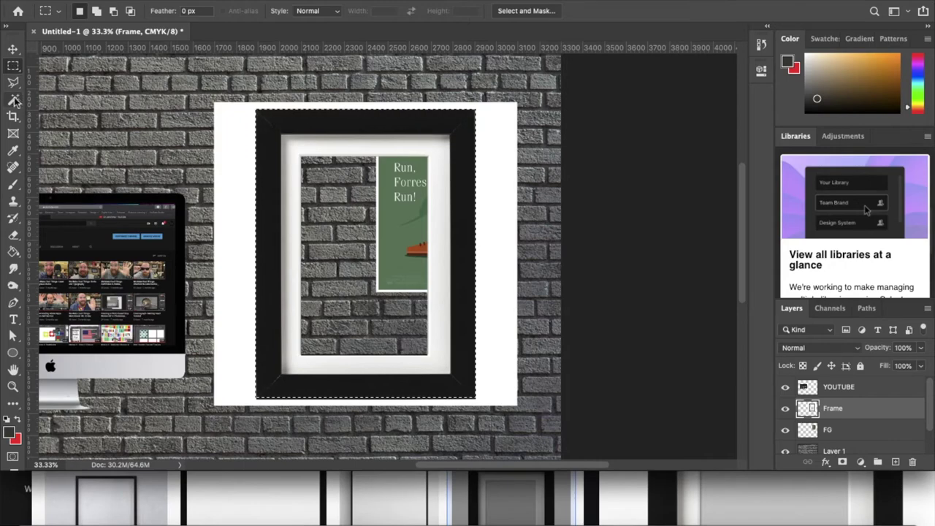
pyautogui.hotkey('ctrl', '-')
pyautogui.hotkey('ctrl', '-')
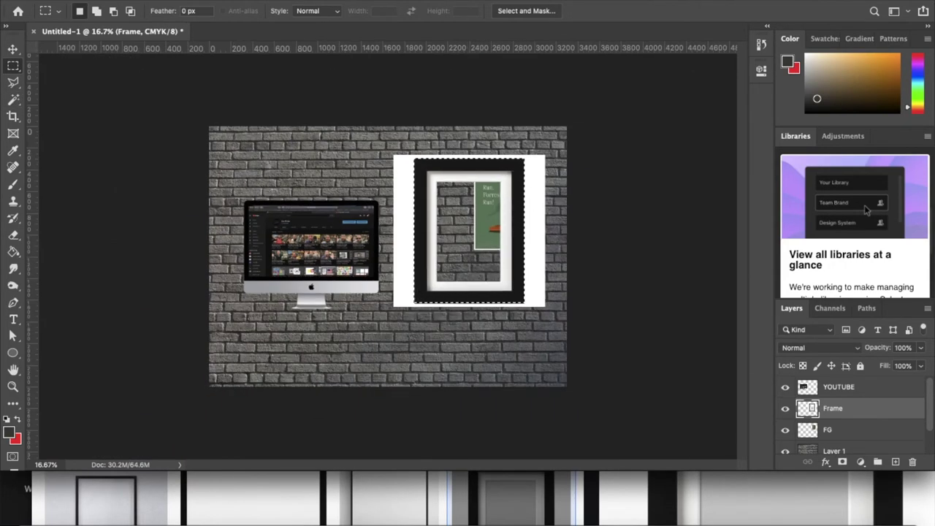
pyautogui.click(264, 0)
pyautogui.click(278, 30)
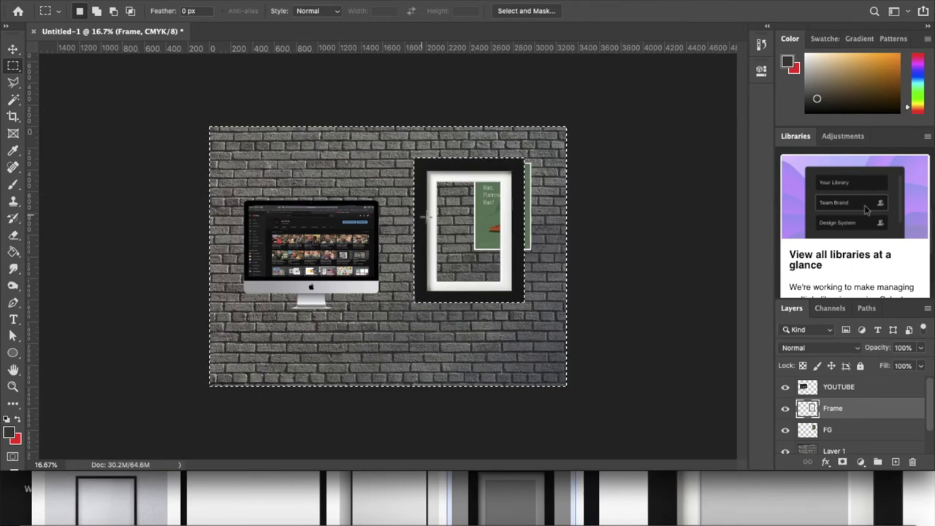
pyautogui.click(14, 50)
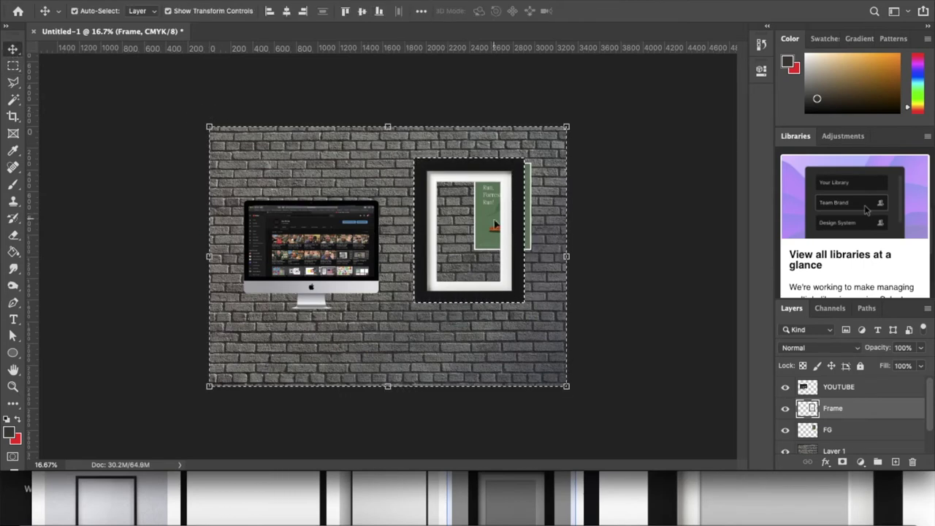
pyautogui.click(13, 66)
pyautogui.click(100, 100)
pyautogui.press('v')
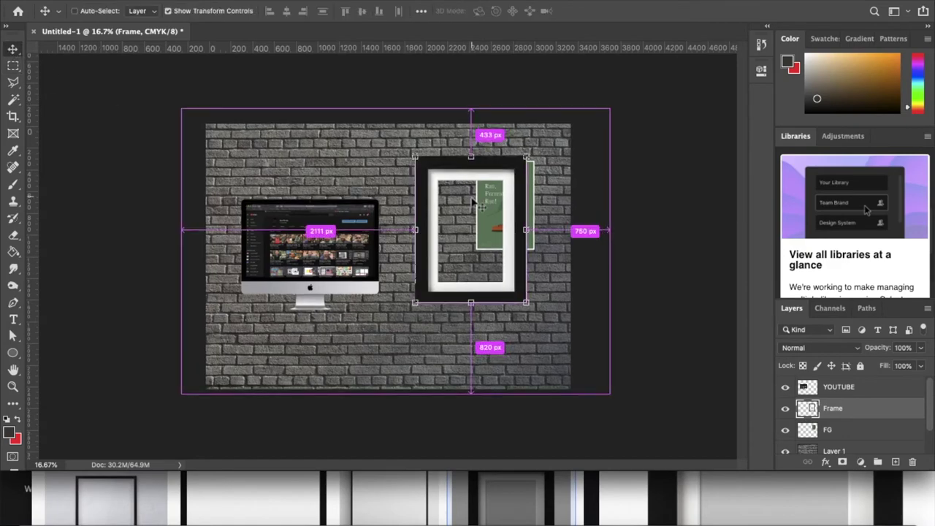
# - Position the frame over the Forrest Gump poster and scale it to about 89.7% width and 87.7% height so the mat opening fits the poster
pyautogui.scroll(2, 473, 202)
pyautogui.moveTo(448, 146); pyautogui.dragTo(523, 111)
pyautogui.moveTo(617, 376); pyautogui.dragTo(599, 346)
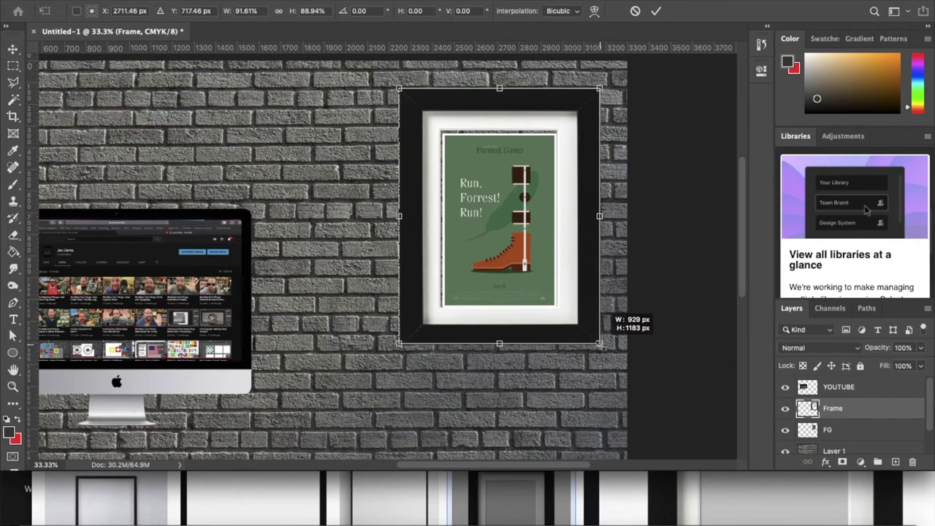
pyautogui.moveTo(599, 344); pyautogui.dragTo(599, 343)
pyautogui.moveTo(399, 88); pyautogui.dragTo(401, 91)
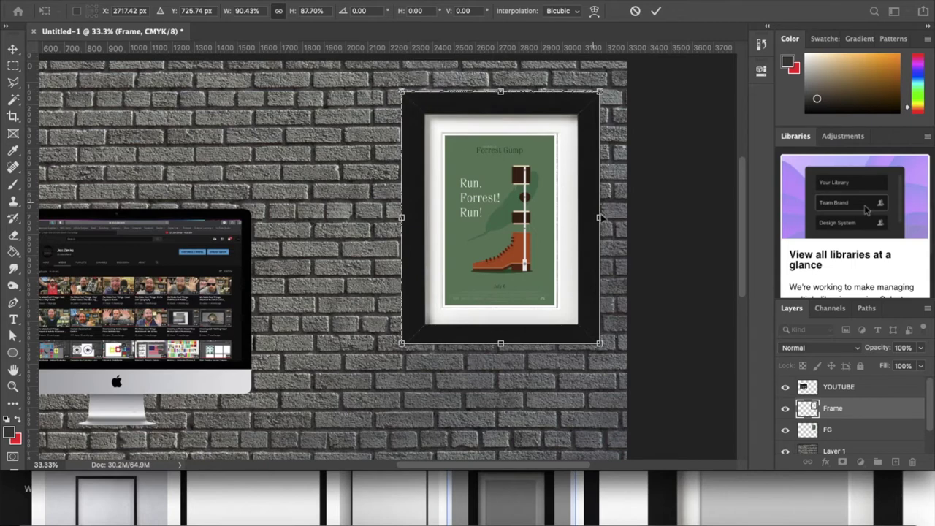
pyautogui.moveTo(599, 217); pyautogui.dragTo(597, 217)
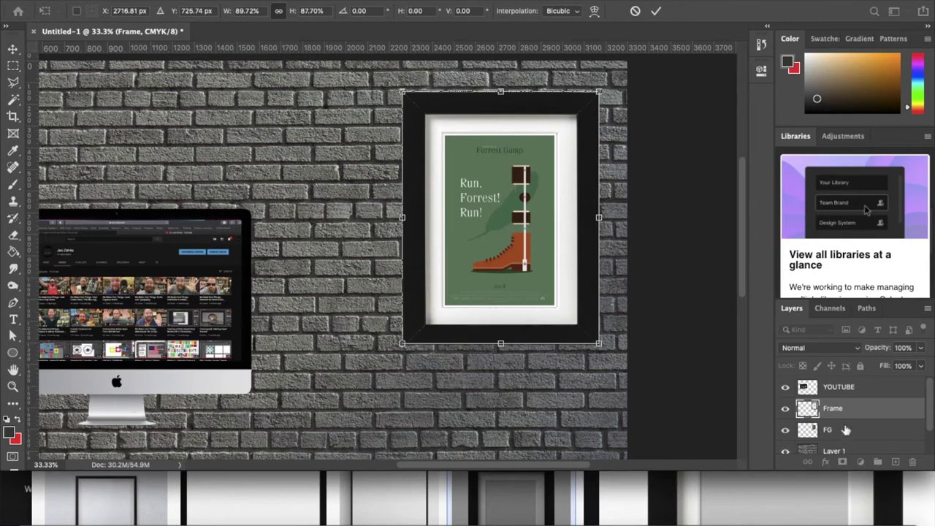
pyautogui.press('Return')
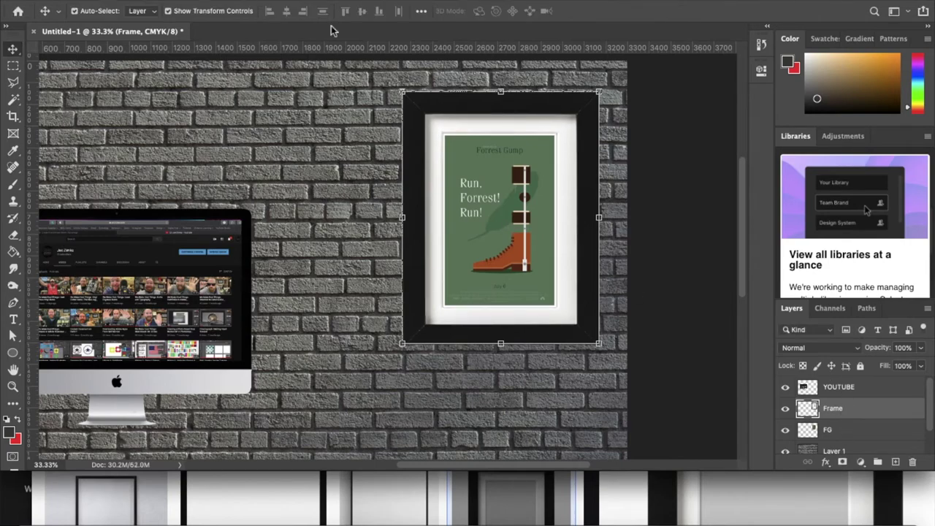
# - Merge the Frame layer down into the FG poster layer
pyautogui.click(201, 0)
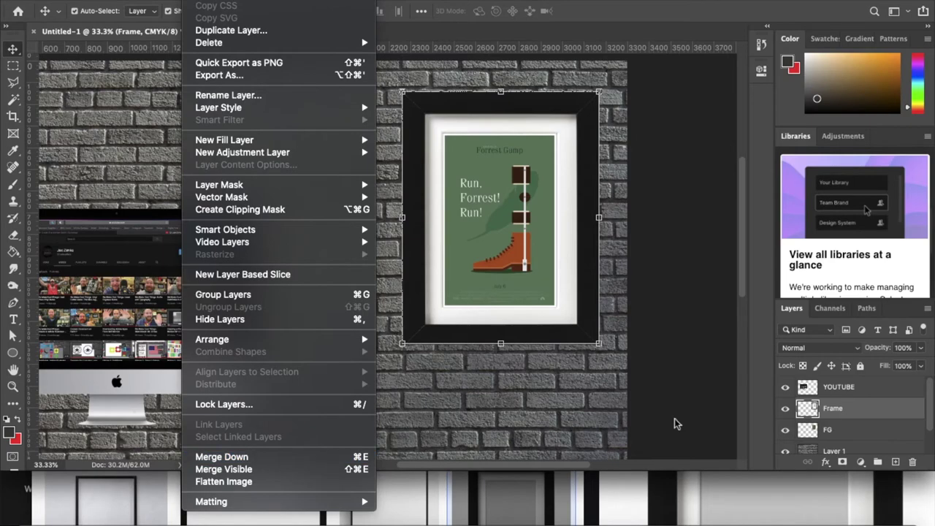
pyautogui.click(862, 414)
pyautogui.press('super+e')
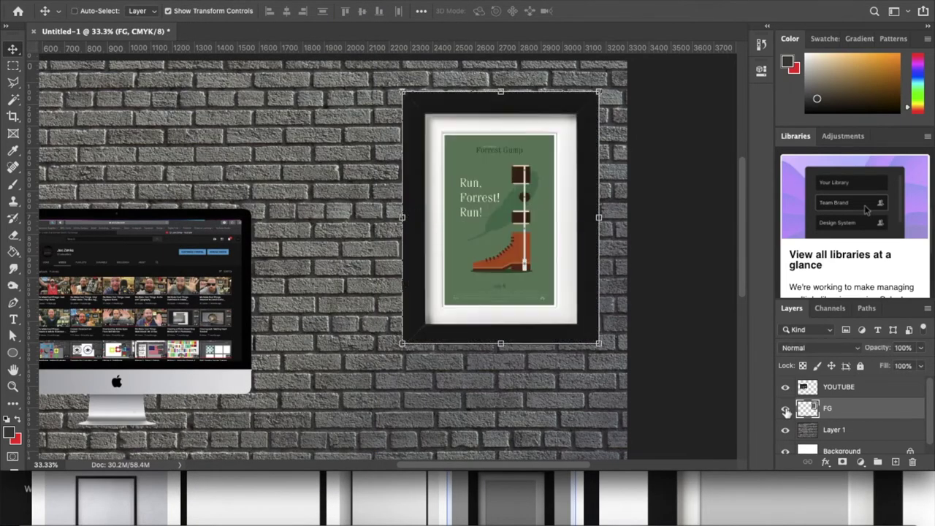
# - Add a Multiply drop shadow to the FG layer with 57% opacity, 90° angle, 29 px distance, 5% spread and 46 px size
pyautogui.press('super+minus')
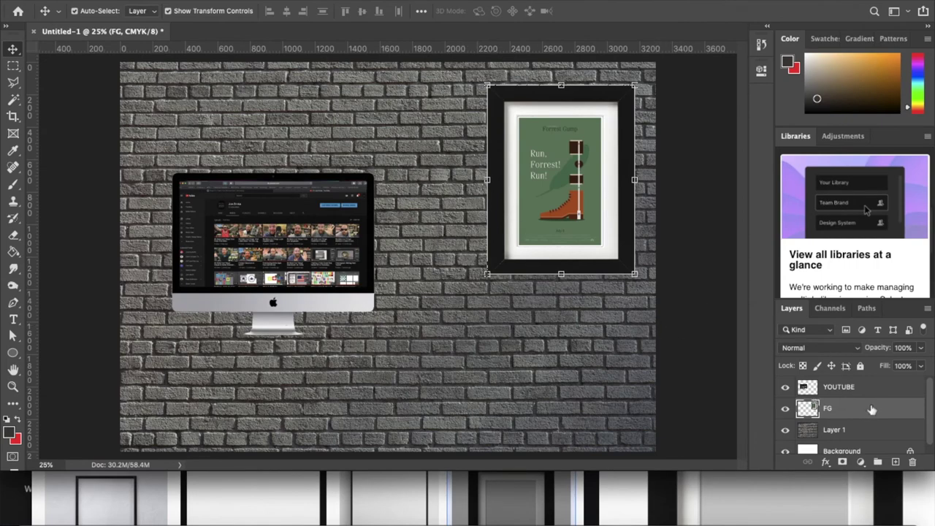
pyautogui.doubleClick(856, 413)
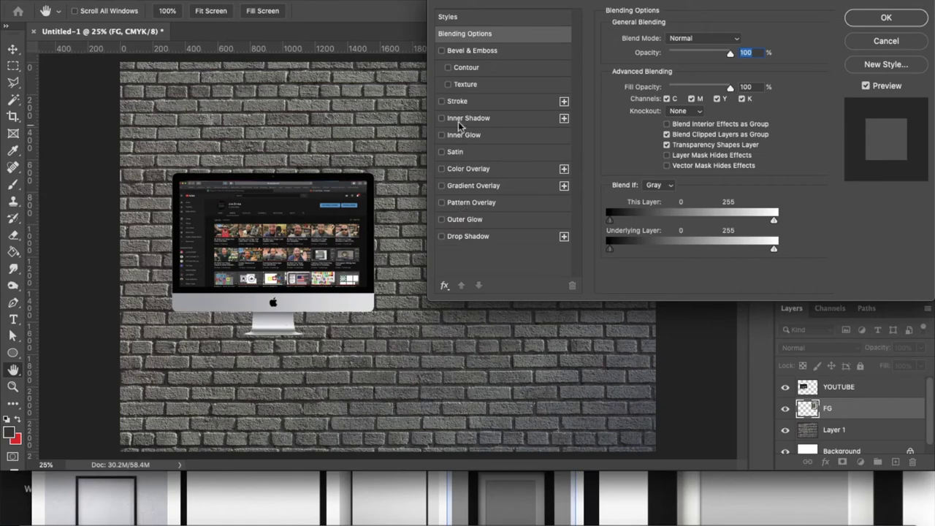
pyautogui.click(461, 238)
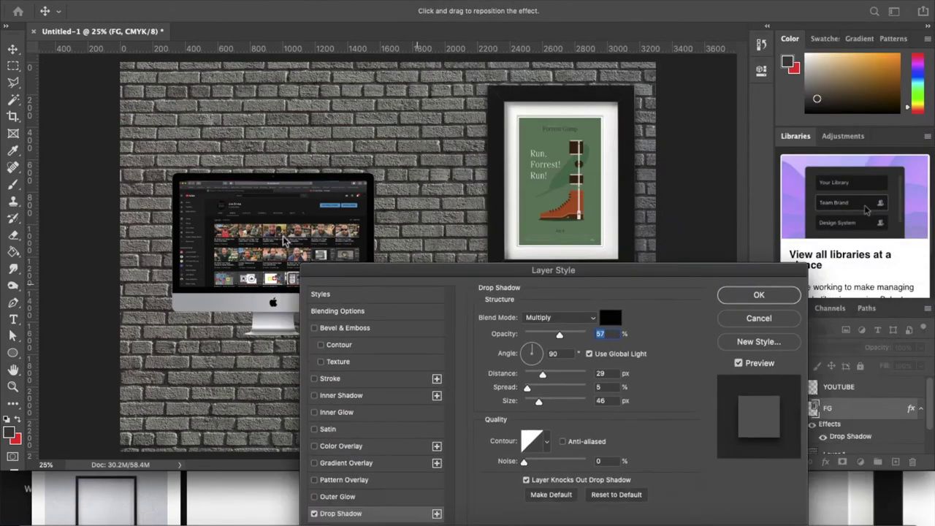
pyautogui.moveTo(608, 295); pyautogui.dragTo(284, 184)
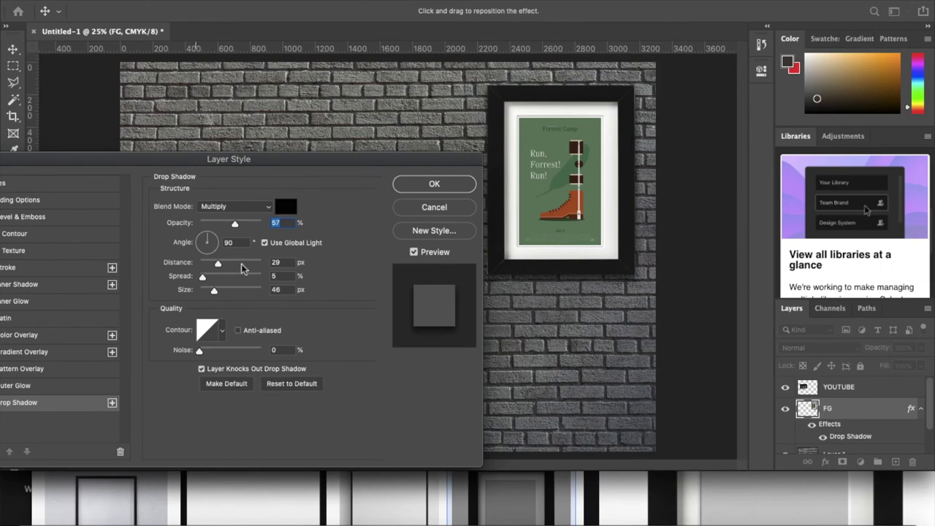
pyautogui.click(414, 252)
pyautogui.click(414, 252)
pyautogui.moveTo(367, 163); pyautogui.dragTo(405, 161)
pyautogui.click(462, 187)
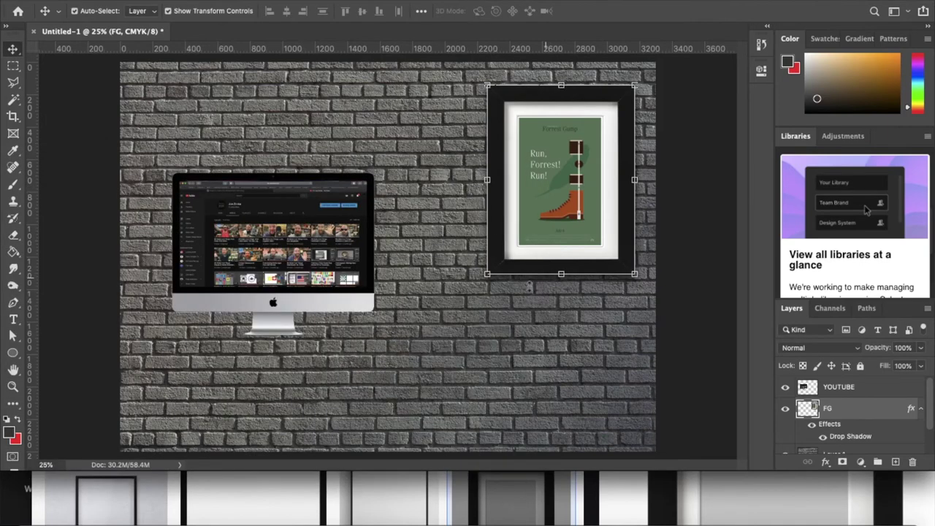
# - Move the iMac to the middle of the wall, beside the framed poster, and show the guides
pyautogui.click(444, 319)
pyautogui.moveTo(281, 218); pyautogui.dragTo(401, 209)
pyautogui.press('super+semicolon')
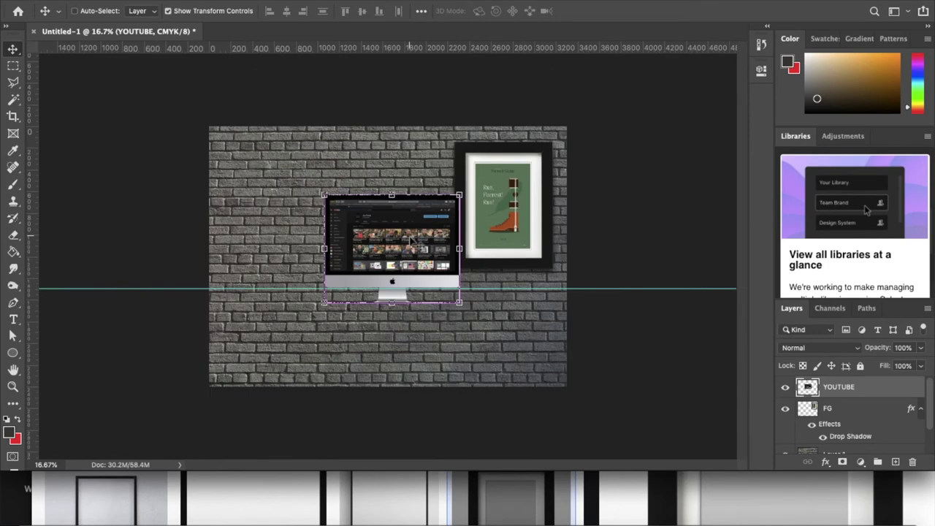
# - Add a vertical guide through the centre of the iMac
pyautogui.press('super+minus')
pyautogui.moveTo(34, 215); pyautogui.dragTo(392, 185)
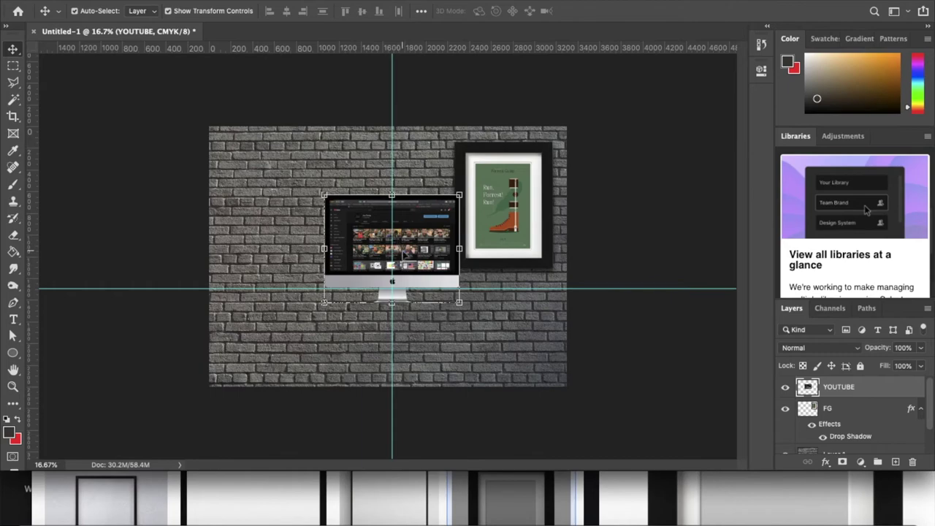
pyautogui.scroll(2, 413, 259)
pyautogui.scroll(-2, 416, 262)
# - Switch to Safari and search Google Images for "black wood"
pyautogui.click(196, 508)
pyautogui.moveTo(222, 208); pyautogui.dragTo(206, 22)
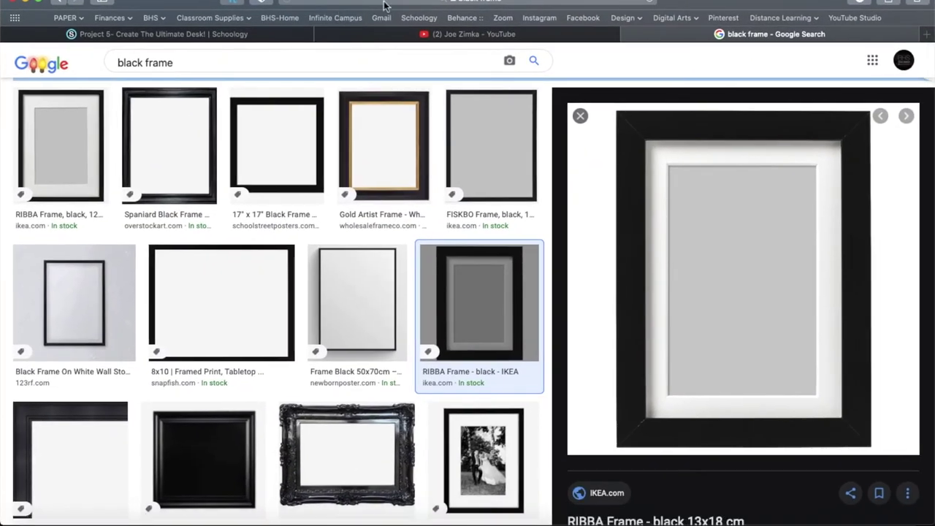
pyautogui.click(383, 6)
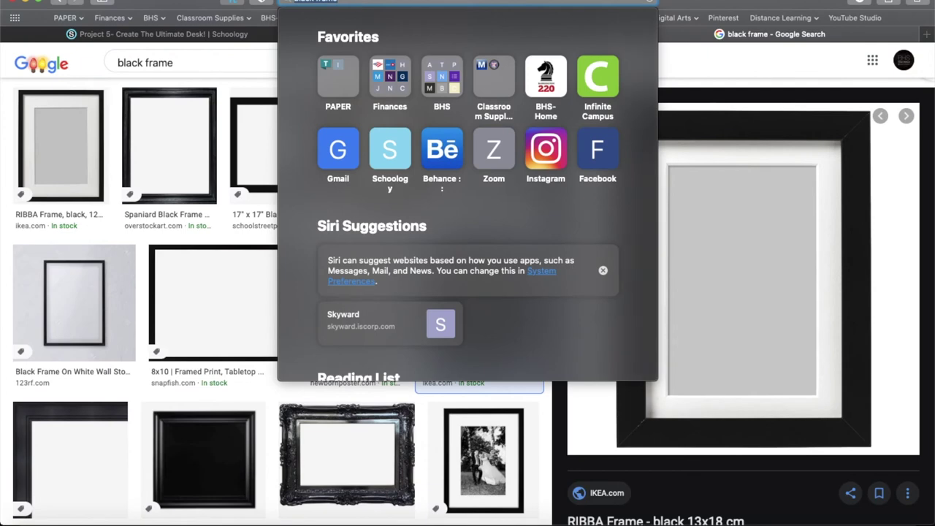
pyautogui.click(406, 520)
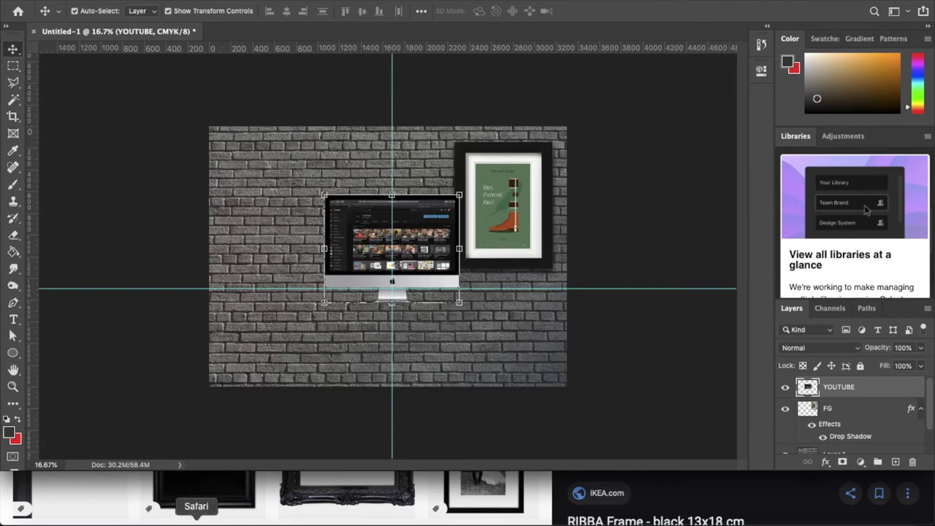
pyautogui.click(196, 520)
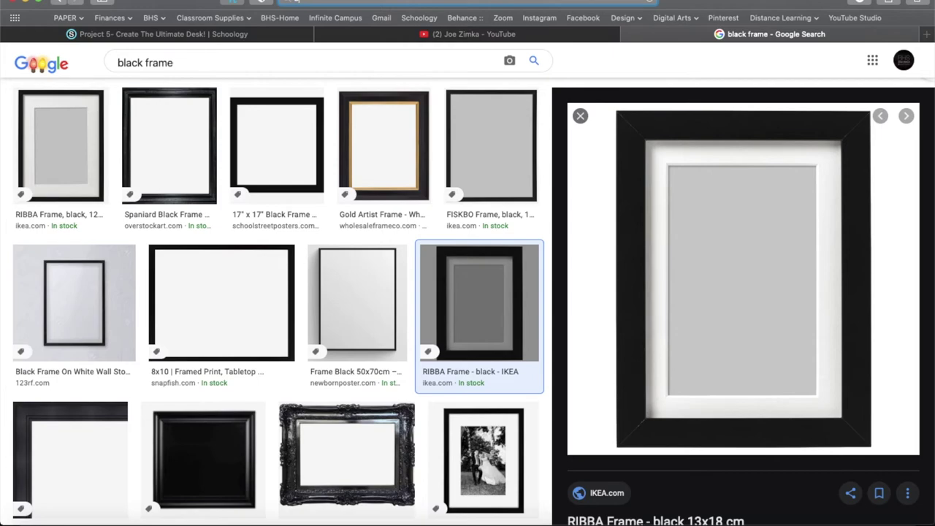
pyautogui.write('black wood')
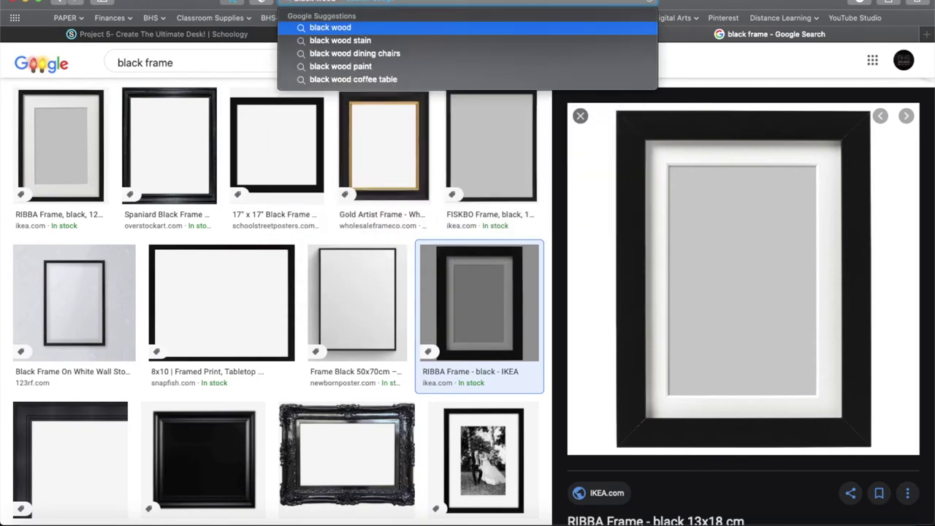
pyautogui.press('Return')
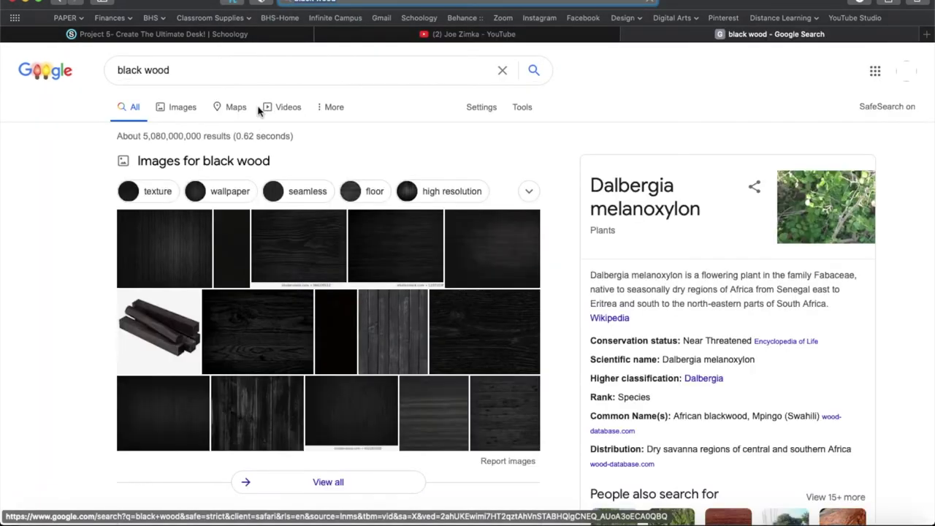
pyautogui.click(182, 108)
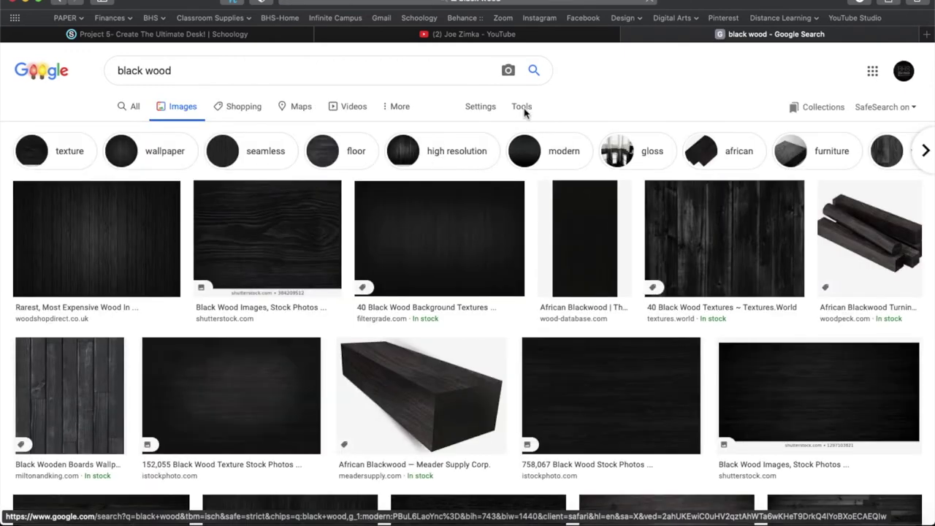
# - Limit the image results to large ones and bring FilterGrade's 2560 × 1600 black wood texture into the Photoshop document
pyautogui.click(522, 107)
pyautogui.click(114, 129)
pyautogui.click(119, 173)
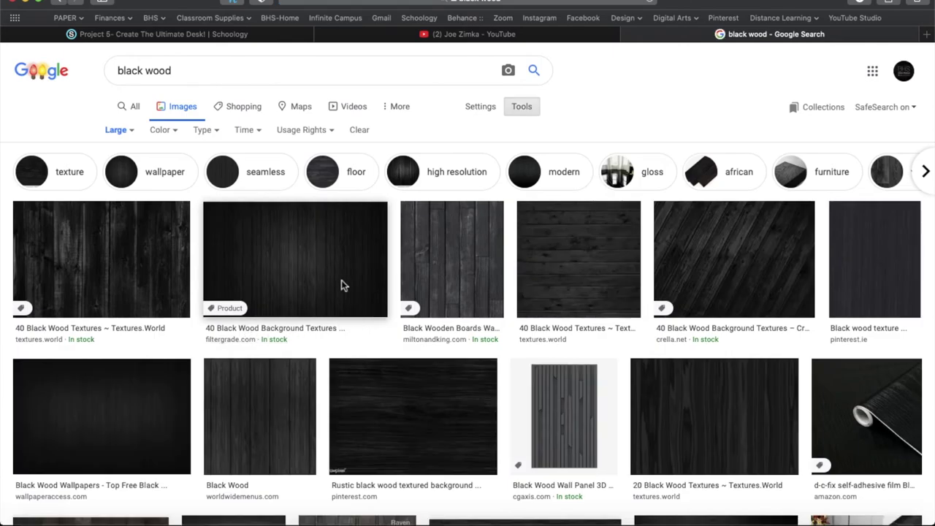
pyautogui.click(325, 270)
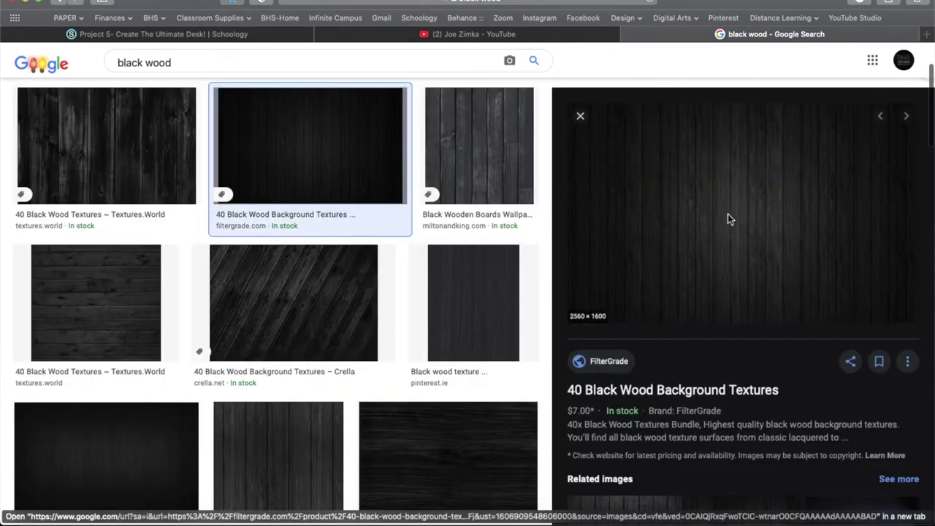
pyautogui.moveTo(685, 2); pyautogui.dragTo(744, 349)
pyautogui.moveTo(782, 495); pyautogui.dragTo(420, 249)
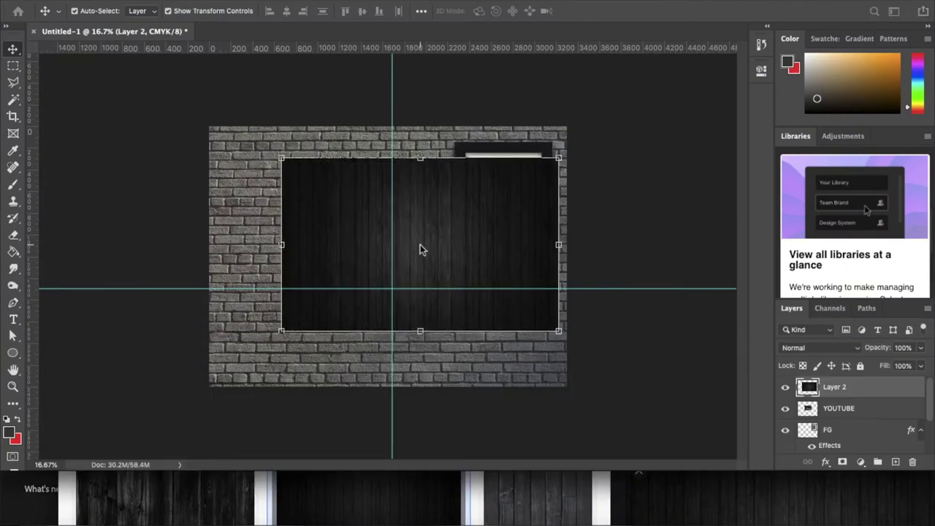
# - Scale the wood texture to about 145.86% and place its upper edge on the horizontal guide, spanning the full canvas width
pyautogui.moveTo(404, 346); pyautogui.dragTo(401, 321)
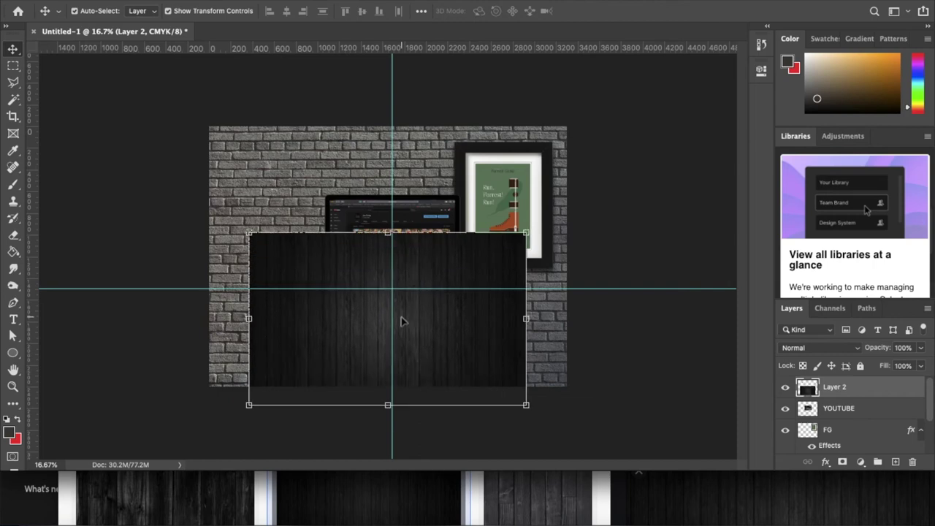
pyautogui.hotkey('ctrl', '-')
pyautogui.moveTo(491, 368); pyautogui.dragTo(466, 395)
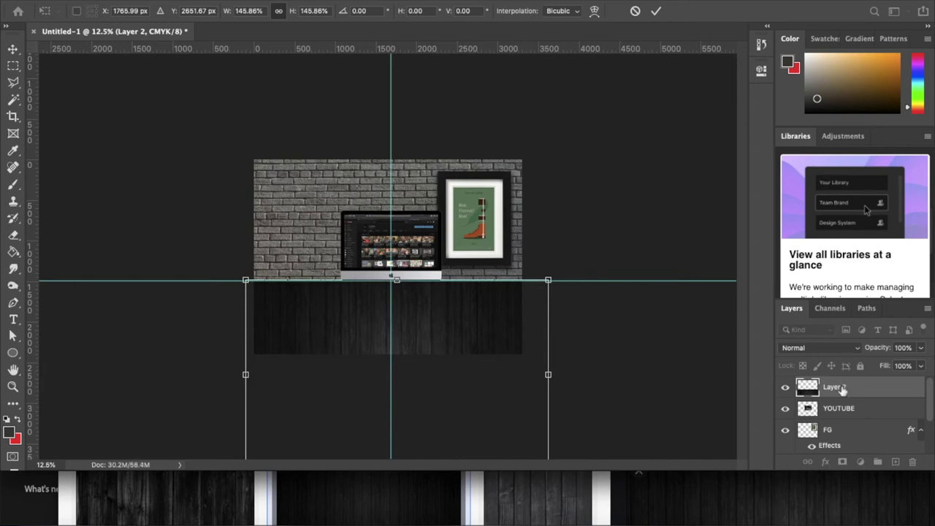
# - Reorder the wood layer so it sits between the YOUTUBE and FG layers
pyautogui.moveTo(842, 390); pyautogui.dragTo(834, 419)
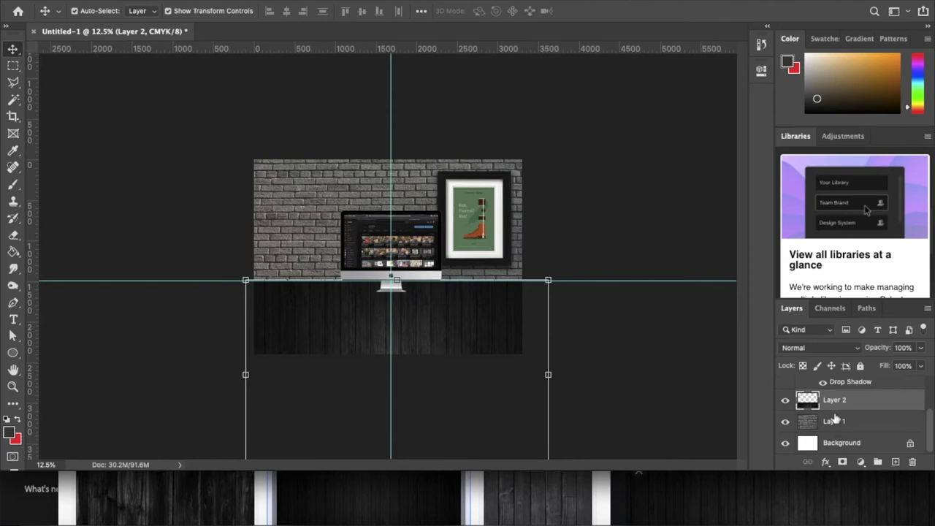
pyautogui.scroll(3, 839, 401)
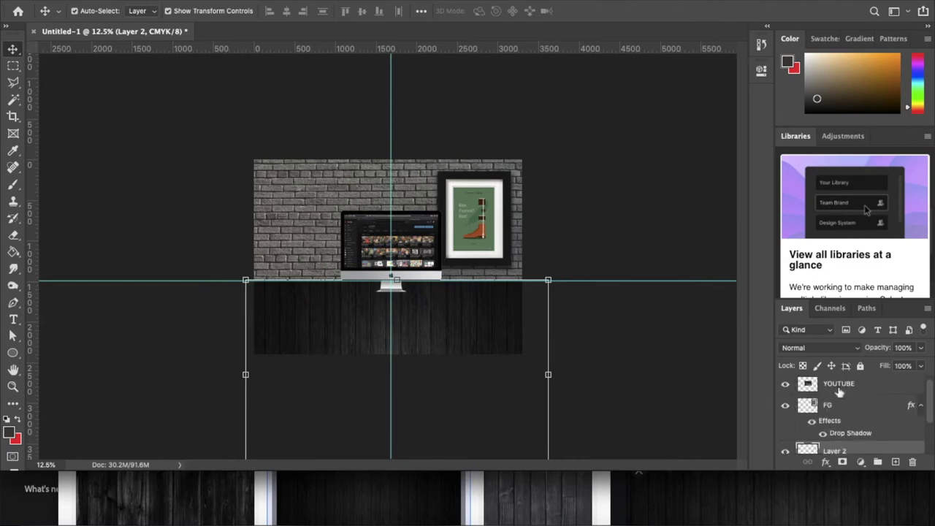
pyautogui.moveTo(841, 448); pyautogui.dragTo(839, 400)
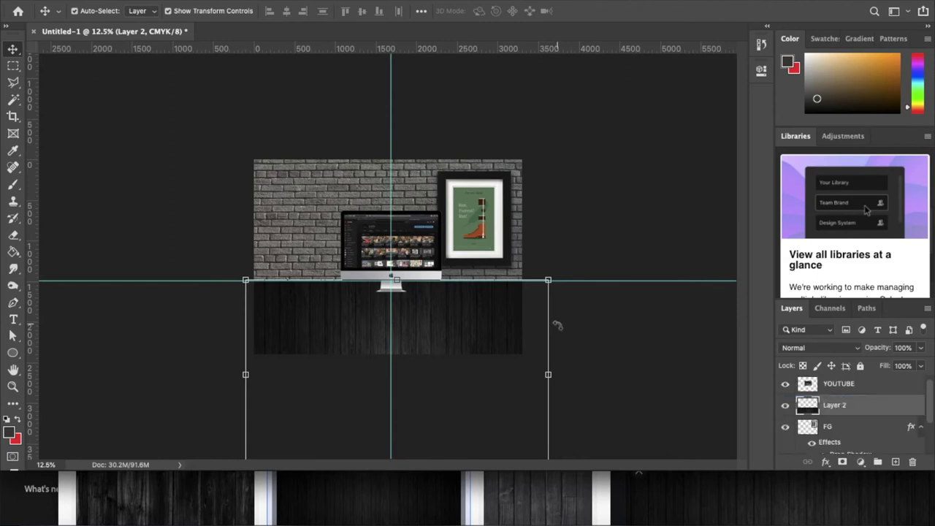
pyautogui.click(592, 337)
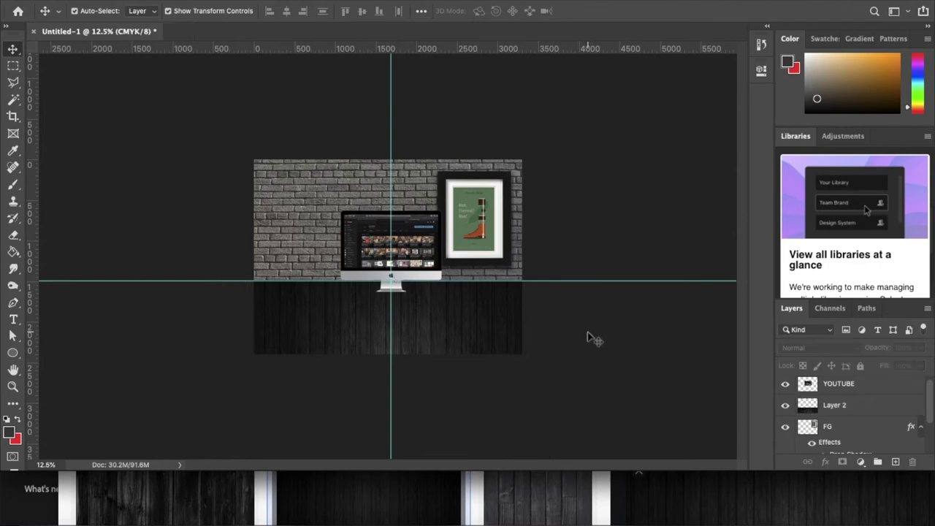
# - Center the wood texture on the vertical guide, keeping its upper edge on the horizontal guide
pyautogui.click(422, 322)
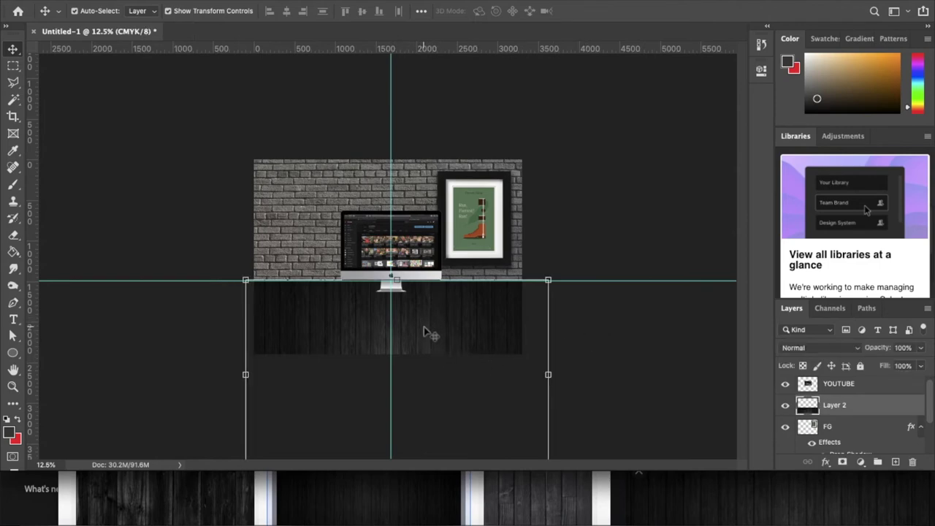
pyautogui.moveTo(501, 314); pyautogui.dragTo(490, 320)
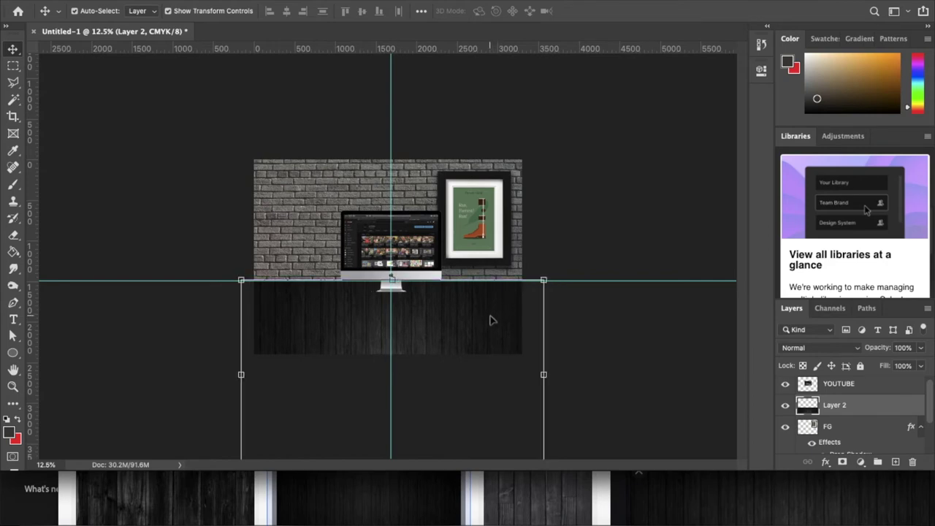
pyautogui.click(584, 336)
pyautogui.moveTo(501, 340); pyautogui.dragTo(496, 339)
# - Transform the wood texture to about 127.10% width and 52.90% height, centred below the horizontal guide
pyautogui.hotkey('ctrl', 't')
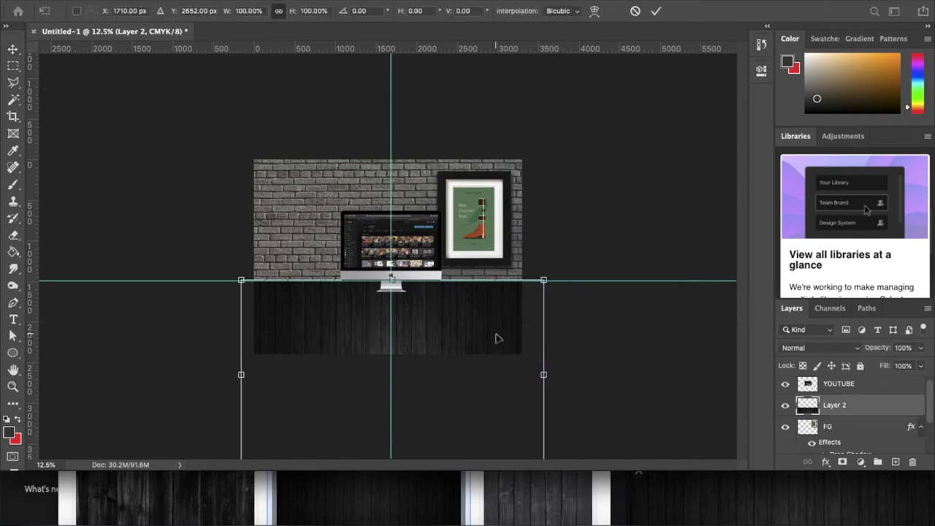
pyautogui.hotkey('ctrl', '-')
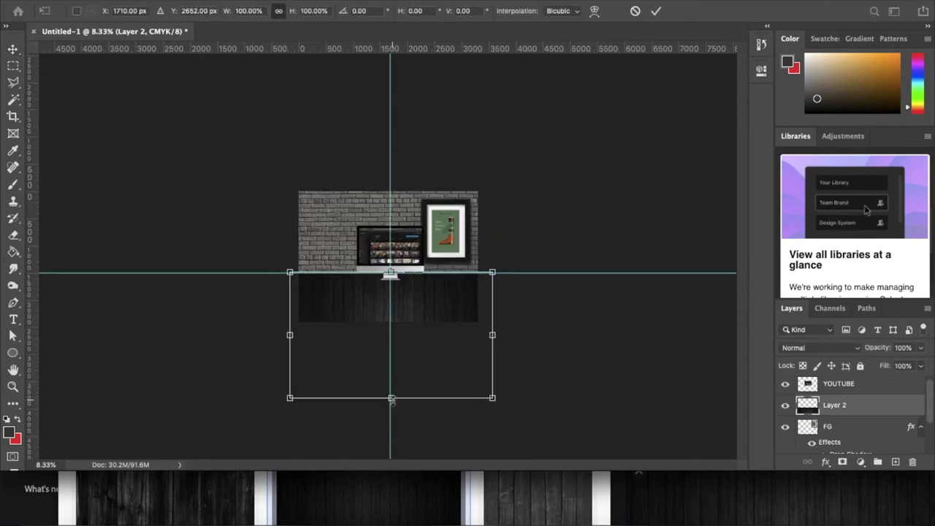
pyautogui.moveTo(393, 399); pyautogui.dragTo(394, 326)
pyautogui.hotkey('ctrl', '+')
pyautogui.hotkey('ctrl', '+')
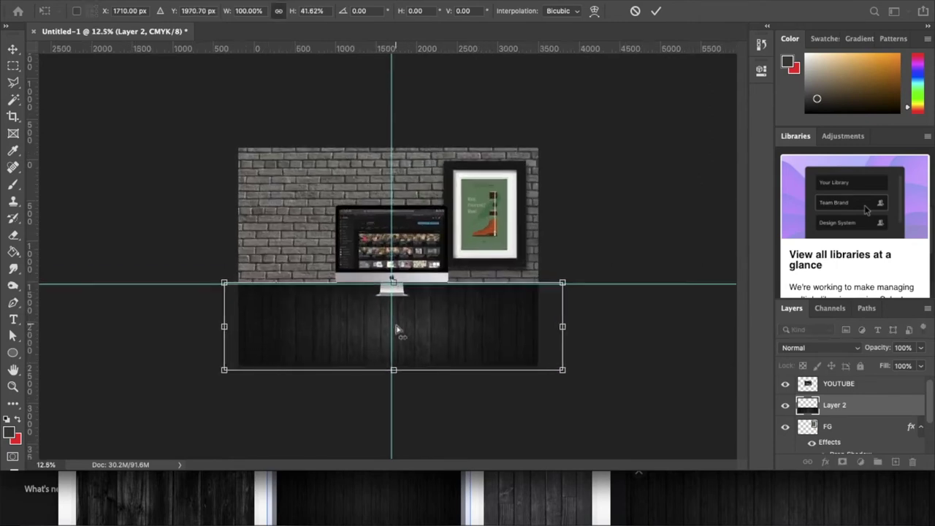
pyautogui.moveTo(191, 288); pyautogui.dragTo(83, 261)
pyautogui.moveTo(295, 375); pyautogui.dragTo(330, 384)
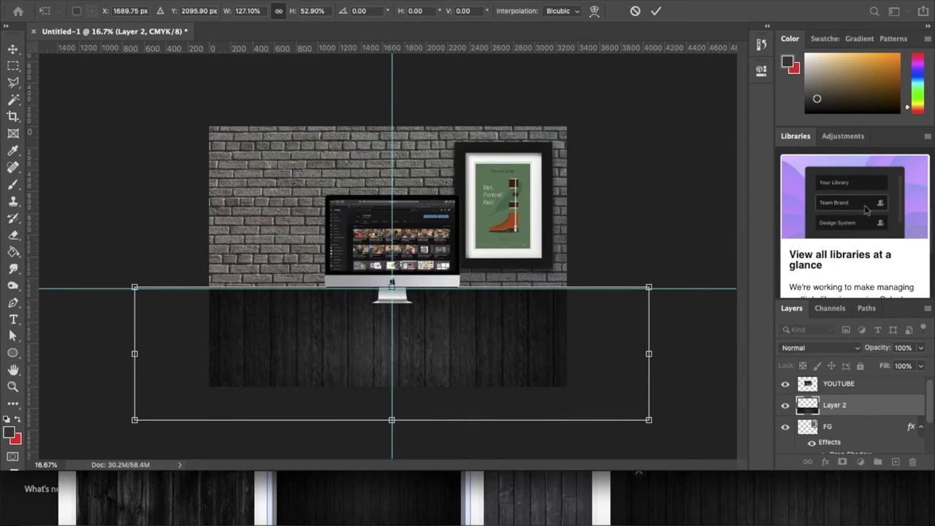
# - Apply a Perspective transform to the wood, narrowing its back edge so it recedes like a desktop
pyautogui.click(139, 0)
pyautogui.moveTo(174, 280)
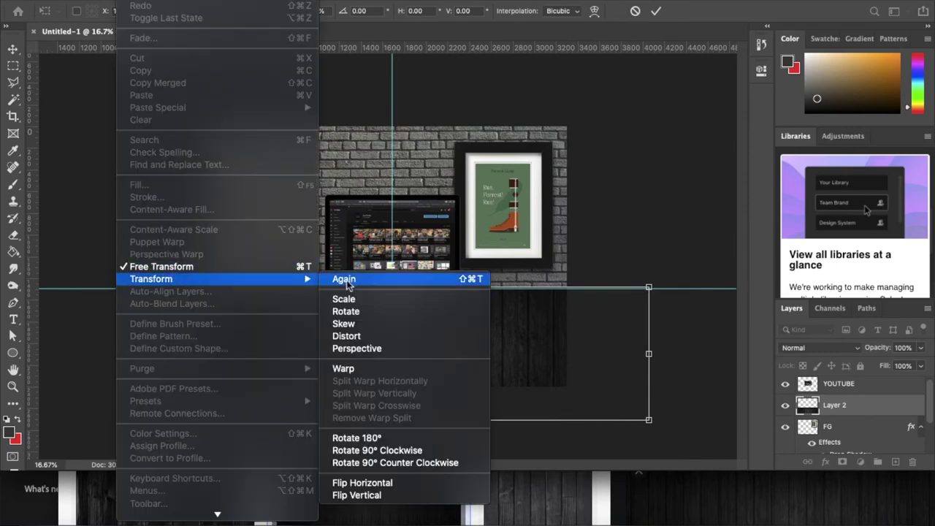
pyautogui.click(354, 349)
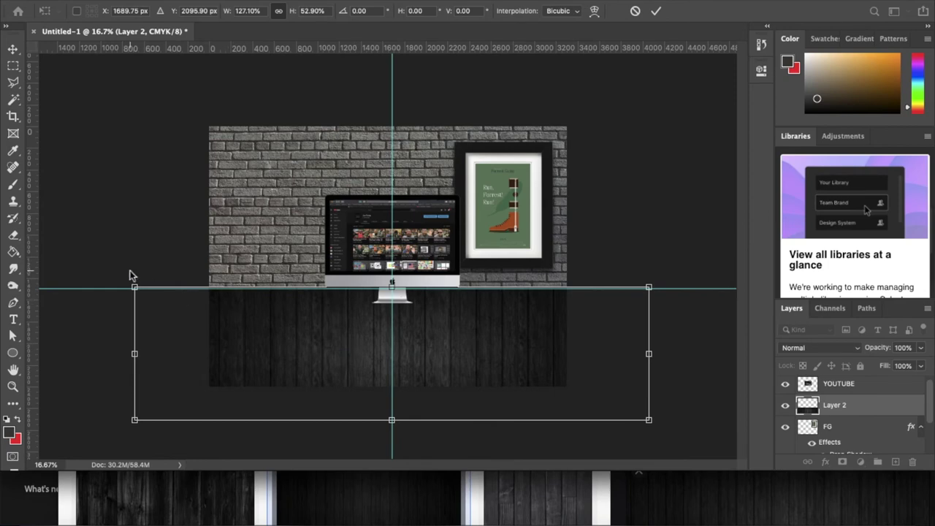
pyautogui.moveTo(137, 289); pyautogui.dragTo(270, 320)
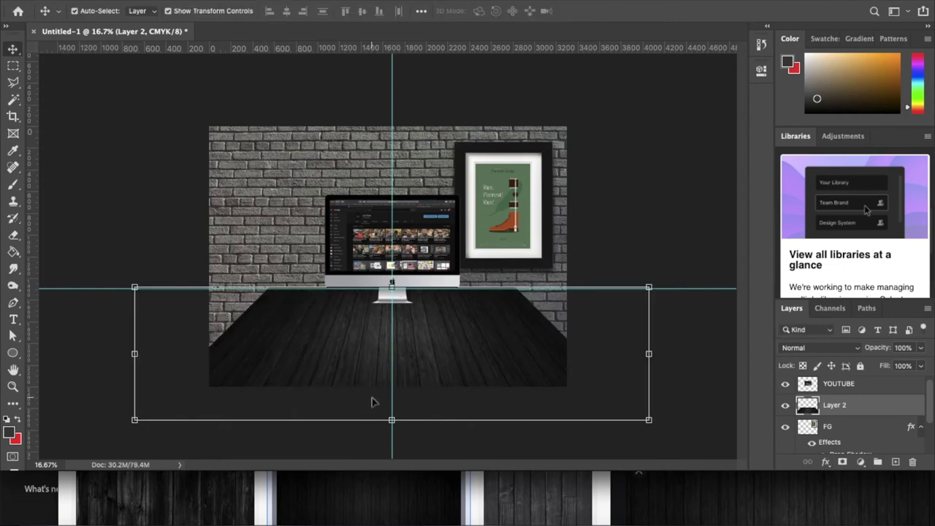
# - Squash the wood desktop vertically to about a third of its height, leaving brick below its front edge, and hide the guides
pyautogui.click(393, 420)
pyautogui.moveTo(393, 421); pyautogui.dragTo(400, 335)
pyautogui.press('Return')
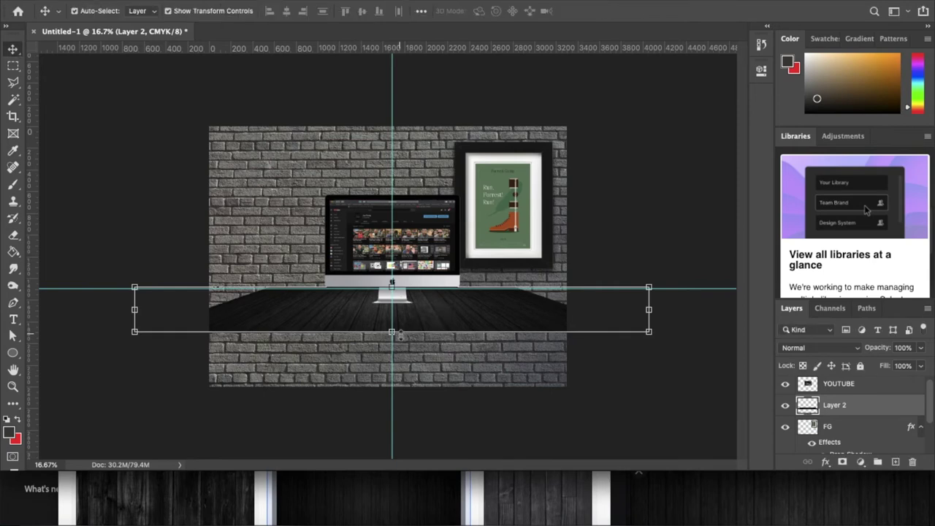
pyautogui.hotkey('ctrl', '+')
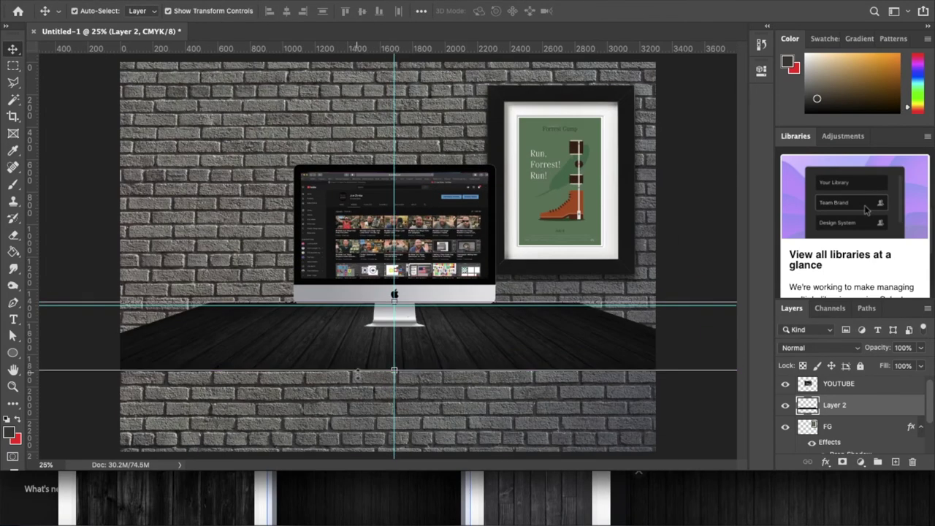
pyautogui.moveTo(385, 392); pyautogui.dragTo(385, 393)
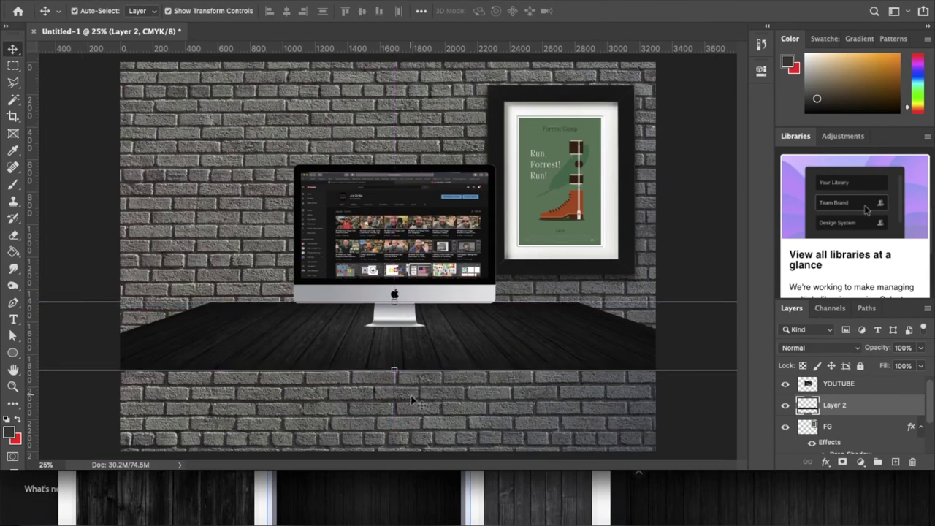
# - Copy a thin full-width strip of the desktop's front edge to a new layer and move it directly below that edge
pyautogui.click(12, 68)
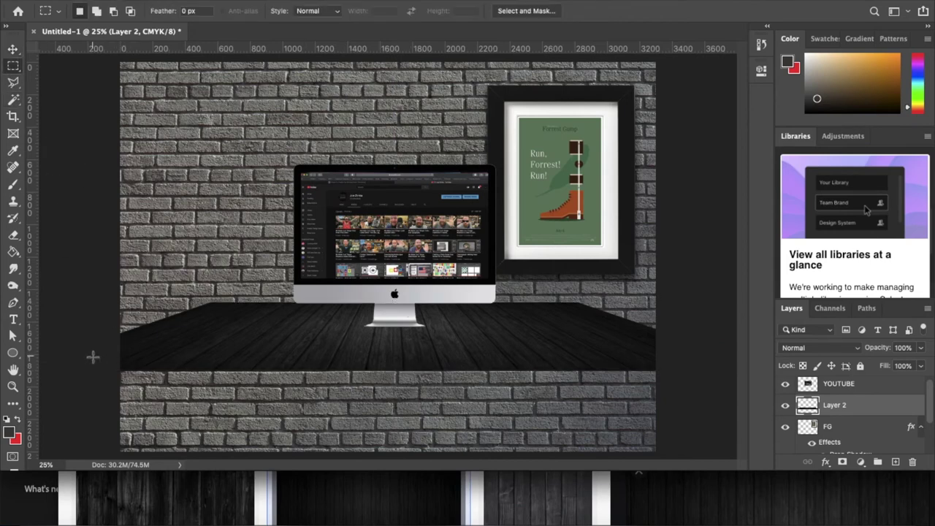
pyautogui.moveTo(87, 358); pyautogui.dragTo(664, 370)
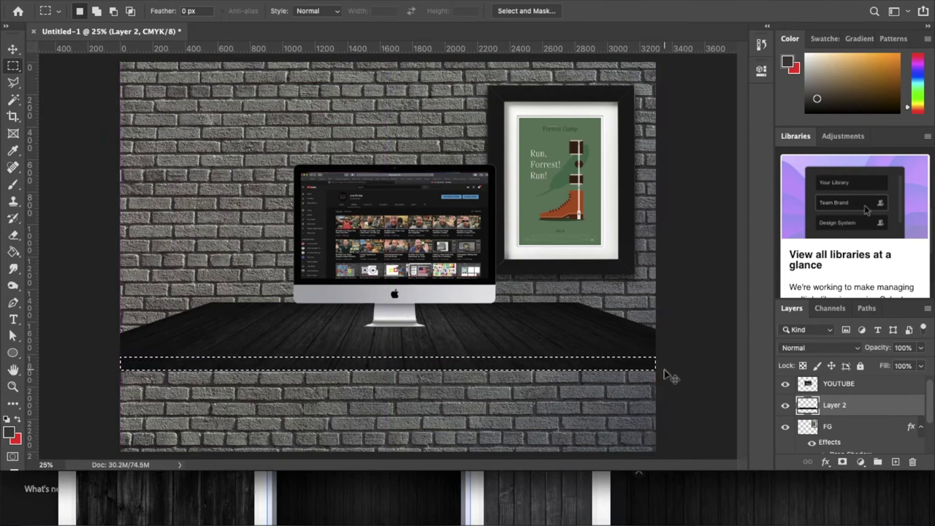
pyautogui.hotkey('ctrl', 'j')
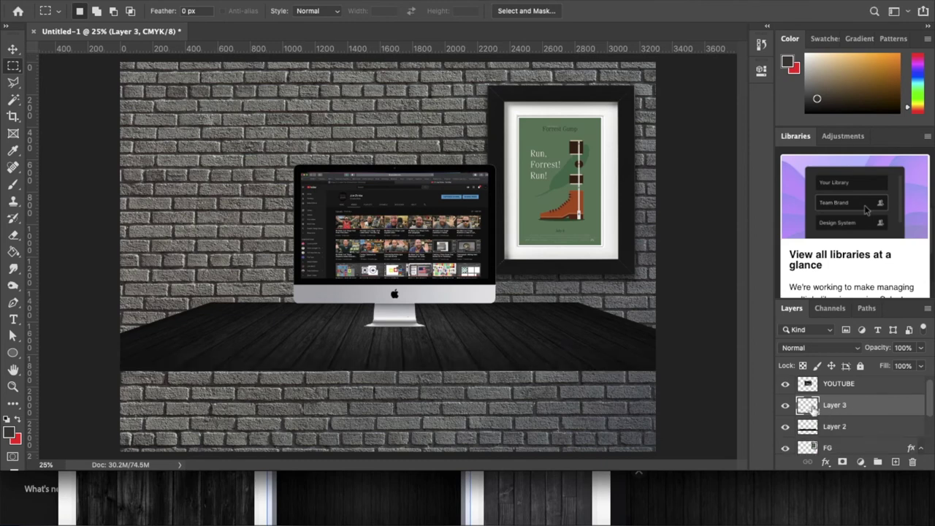
pyautogui.press('v')
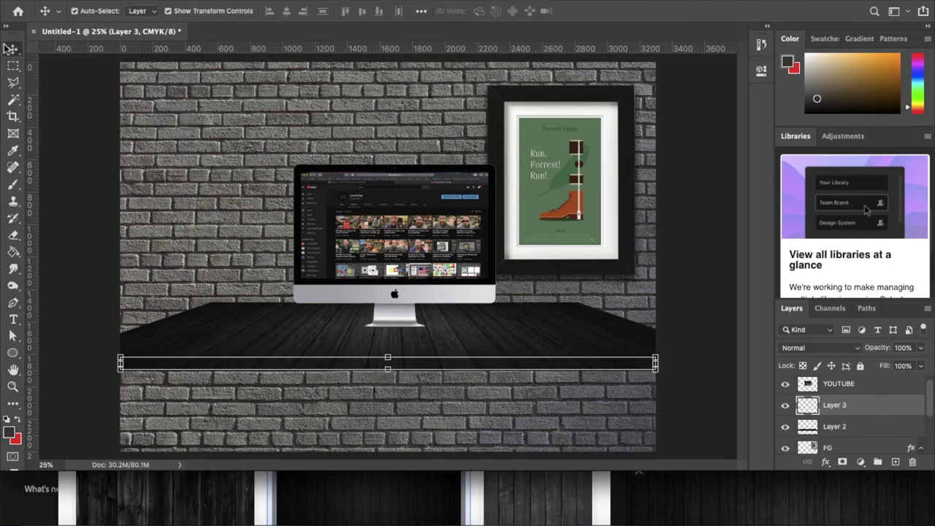
pyautogui.moveTo(416, 369)
pyautogui.mouseDown()
pyautogui.moveTo(415, 397)
pyautogui.moveTo(417, 377)
pyautogui.mouseUp()
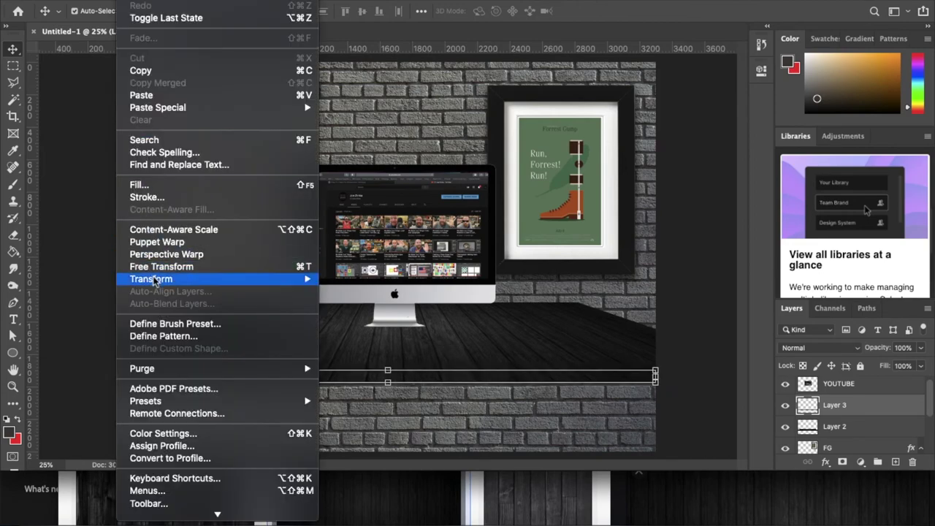
# - Apply a Perspective transform to the desk's front-edge strip, flaring its upper edge outward to about 111% width
pyautogui.moveTo(157, 279)
pyautogui.click(350, 348)
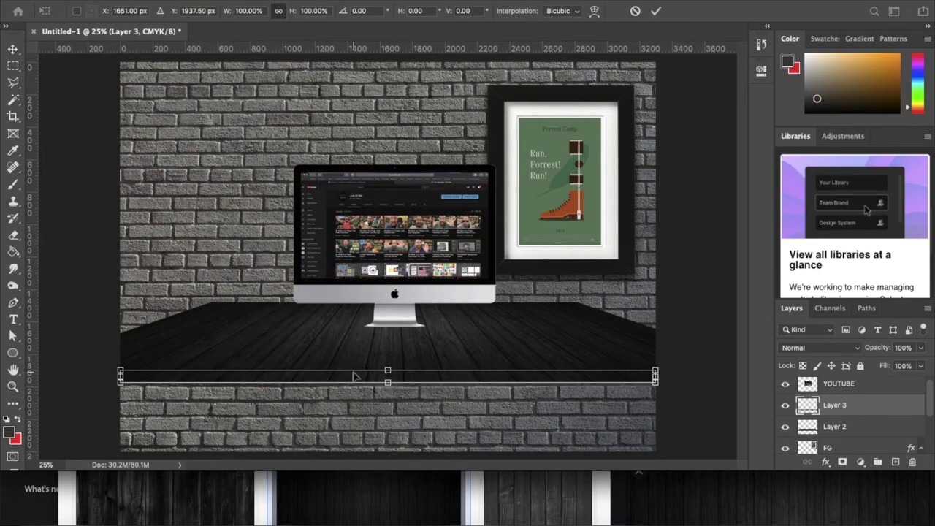
pyautogui.hotkey('ctrl', '+')
pyautogui.scroll(-2, 194, 382)
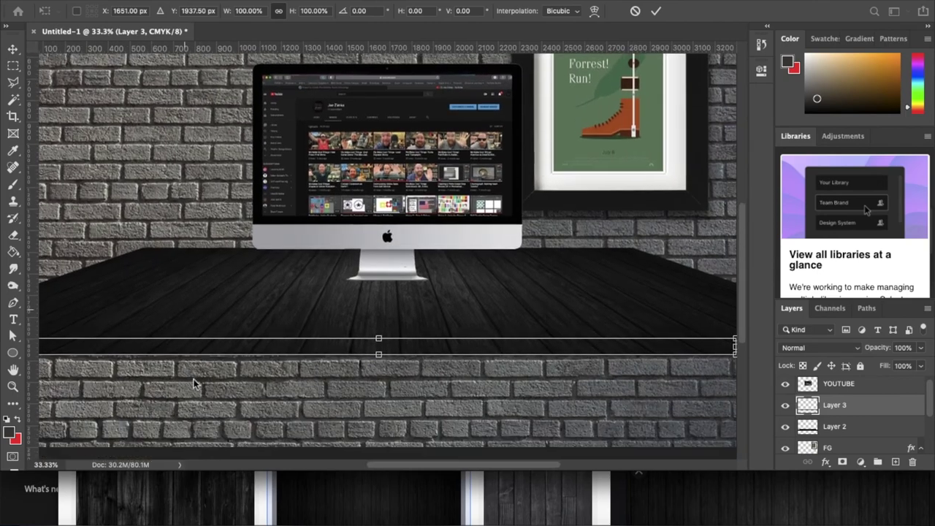
pyautogui.hotkey('ctrl', '+')
pyautogui.hscroll(-10, 271, 422)
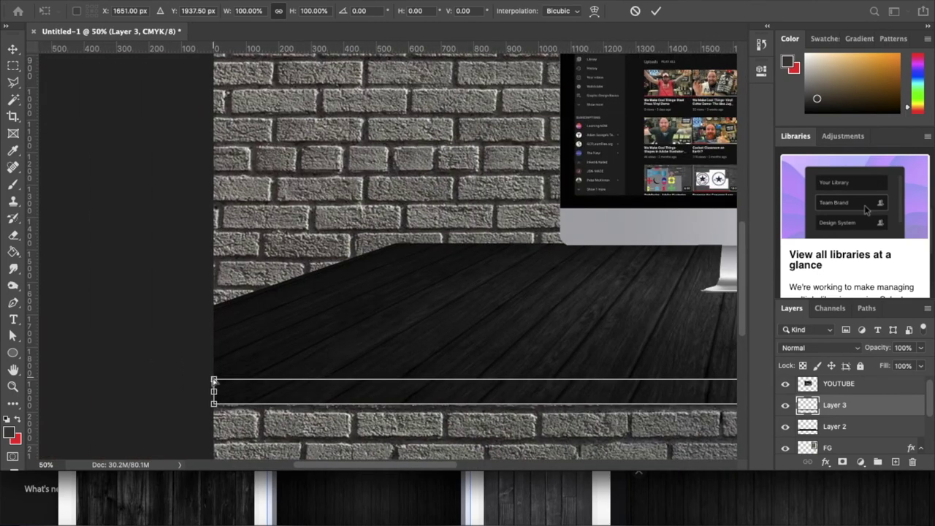
pyautogui.moveTo(213, 381); pyautogui.dragTo(168, 382)
pyautogui.hotkey('ctrl', '-')
pyautogui.hotkey('ctrl', '-')
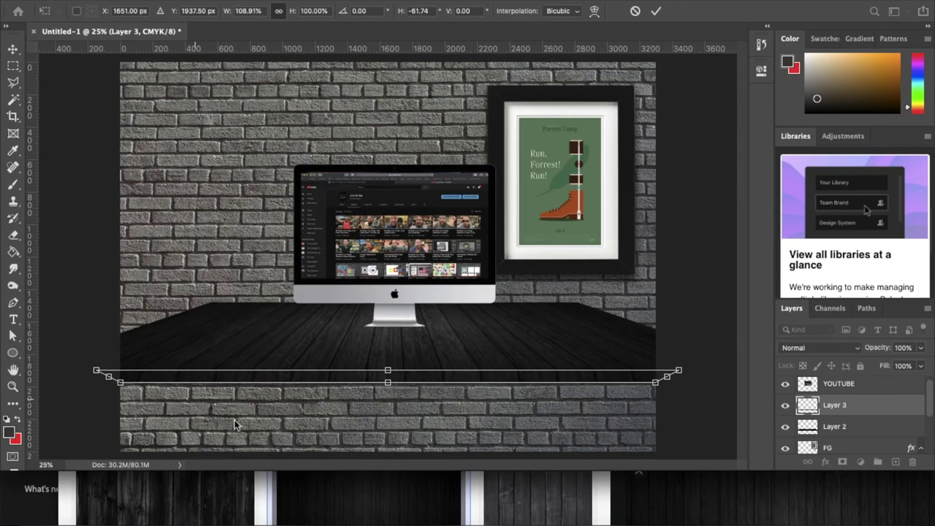
pyautogui.moveTo(97, 371); pyautogui.dragTo(96, 370)
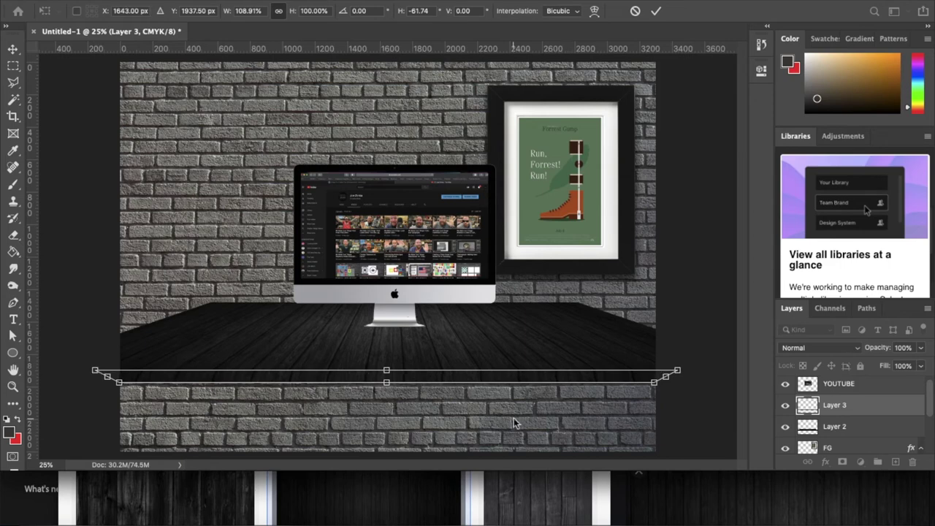
pyautogui.moveTo(98, 371); pyautogui.dragTo(92, 371)
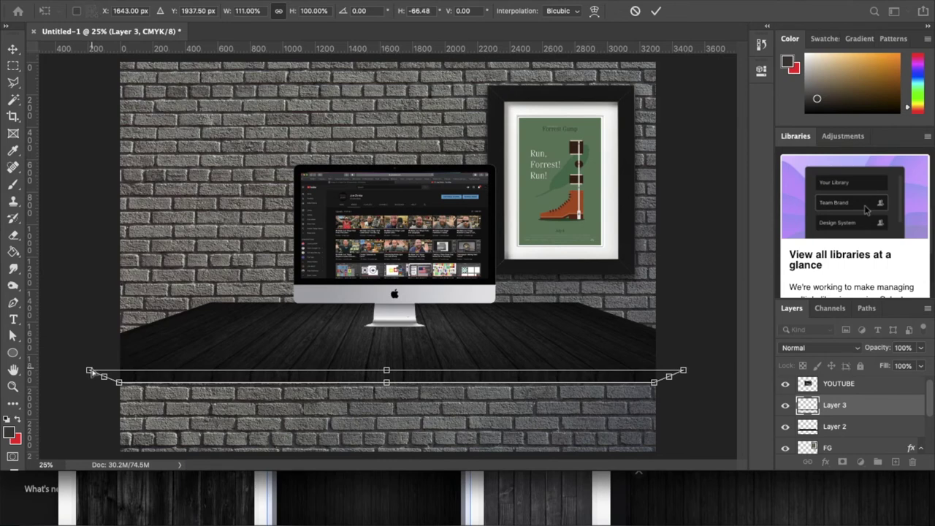
pyautogui.press('Return')
# - Darken the desk's front-edge strip with a Brightness/Contrast adjustment, setting brightness to -45
pyautogui.click(13, 67)
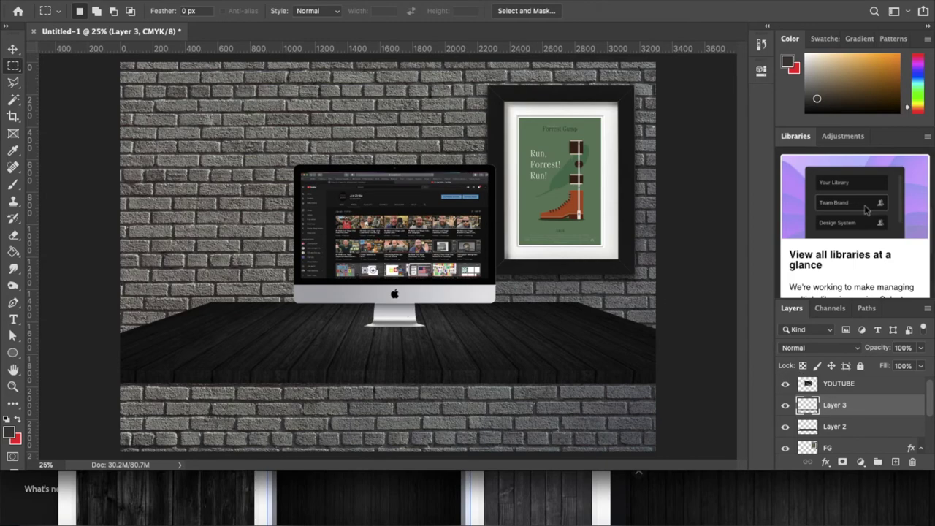
pyautogui.click(124, 1)
pyautogui.moveTo(178, 13)
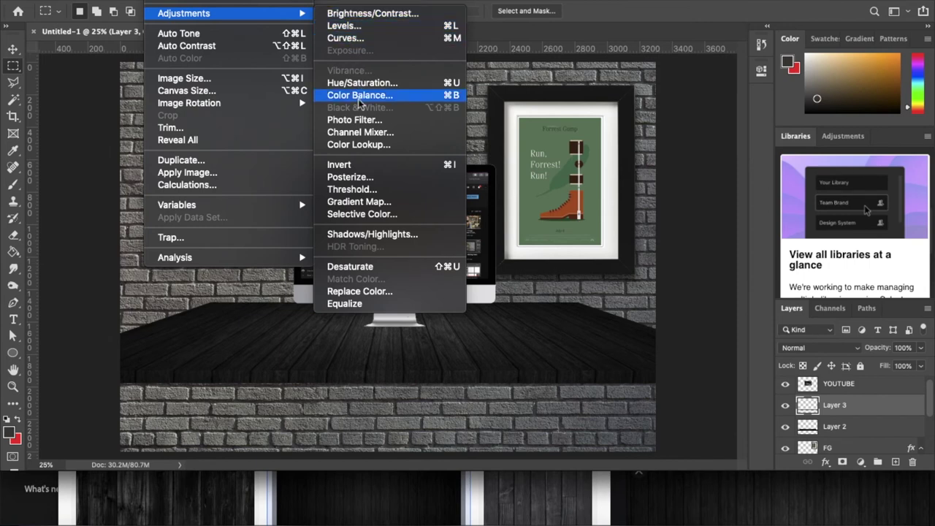
pyautogui.click(371, 13)
pyautogui.moveTo(590, 188); pyautogui.dragTo(563, 195)
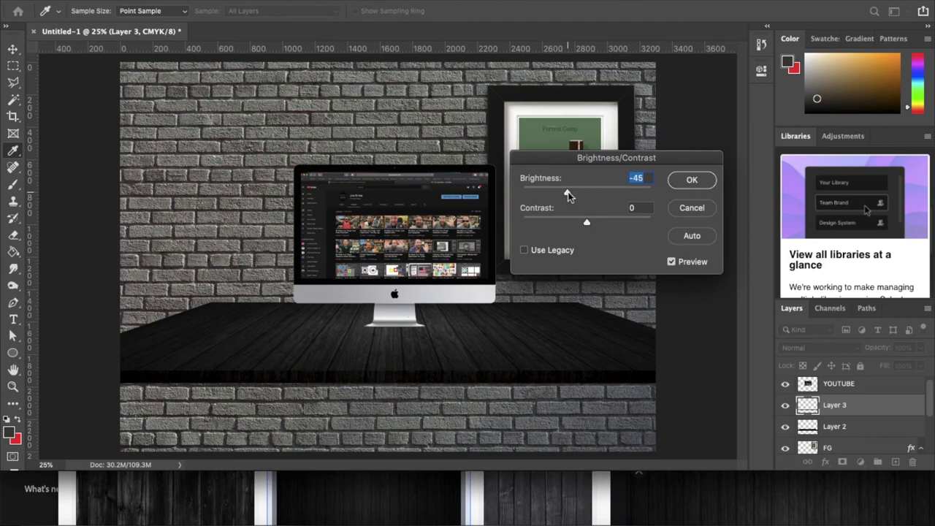
pyautogui.click(691, 182)
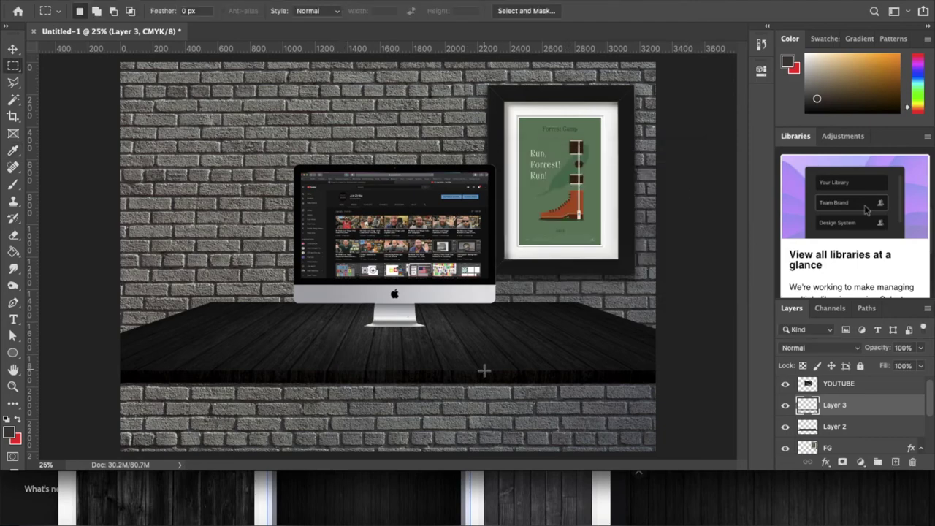
# - Add a new empty layer and merge the front-edge strip down into the desktop's wood layer
pyautogui.press('super+minus')
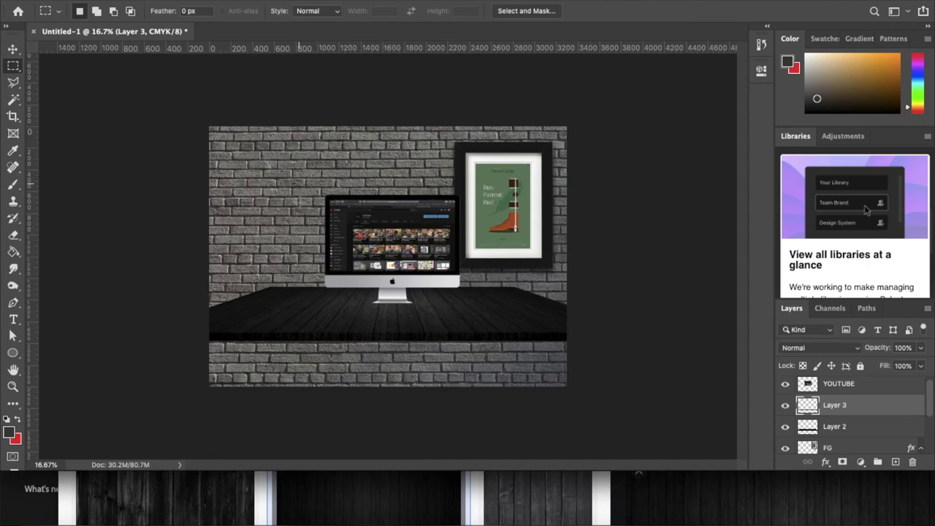
pyautogui.press('super+equal')
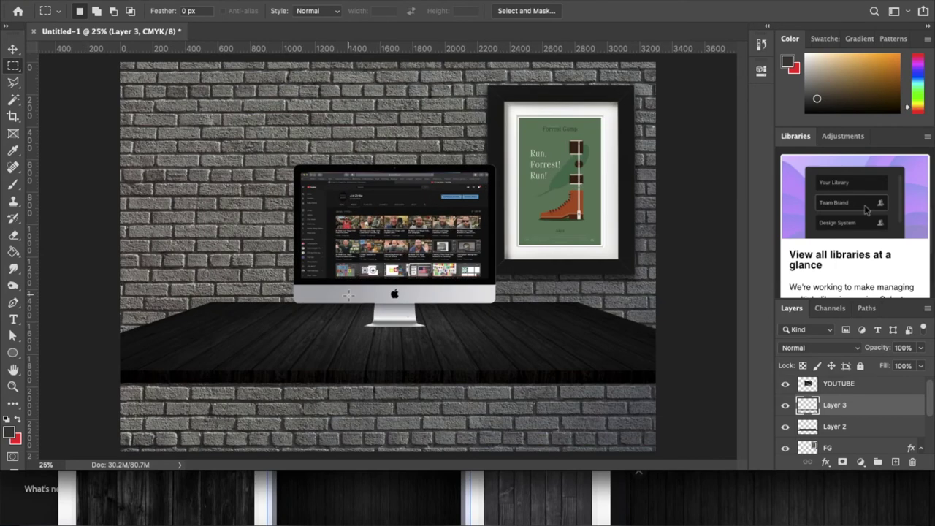
pyautogui.click(896, 463)
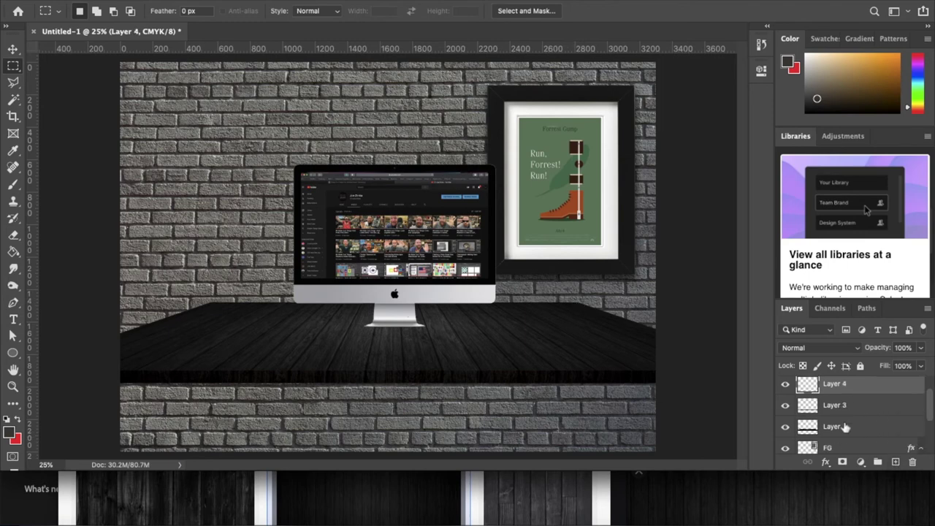
pyautogui.click(842, 407)
pyautogui.press('super+e')
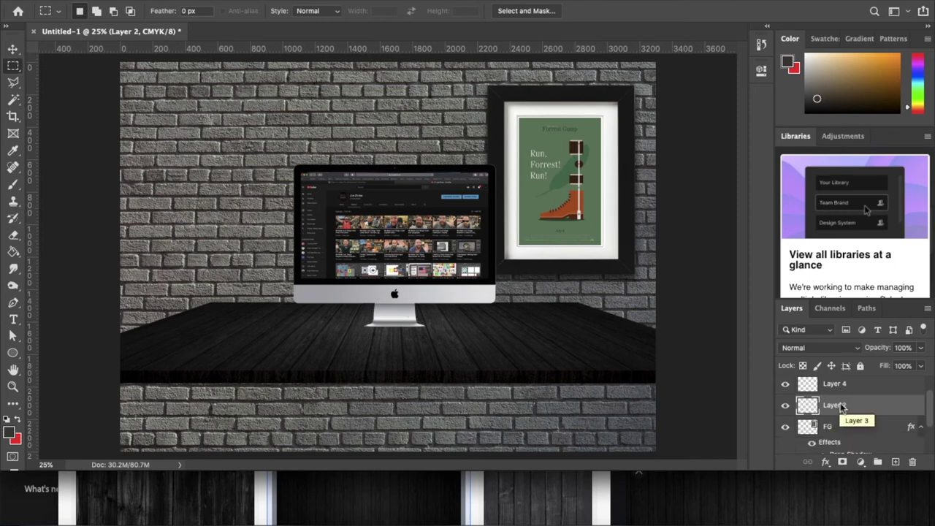
# - Move the new empty layer beneath the desktop layer and rename it Legs
pyautogui.moveTo(845, 386); pyautogui.dragTo(835, 409)
pyautogui.write('Legs')
pyautogui.press('Return')
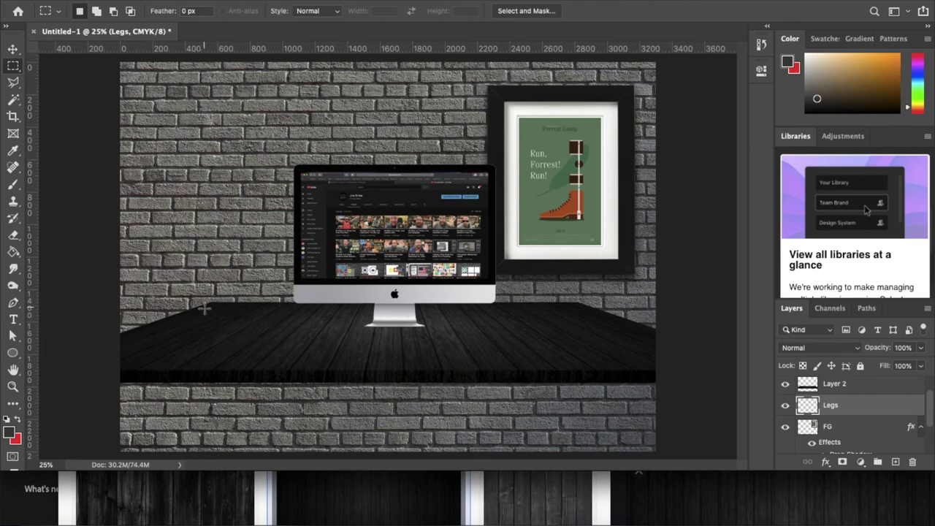
# - Select a narrow vertical rectangle from the desk's back left corner to the canvas's lower edge and fill it with black on the Legs layer
pyautogui.moveTo(205, 308); pyautogui.dragTo(220, 449)
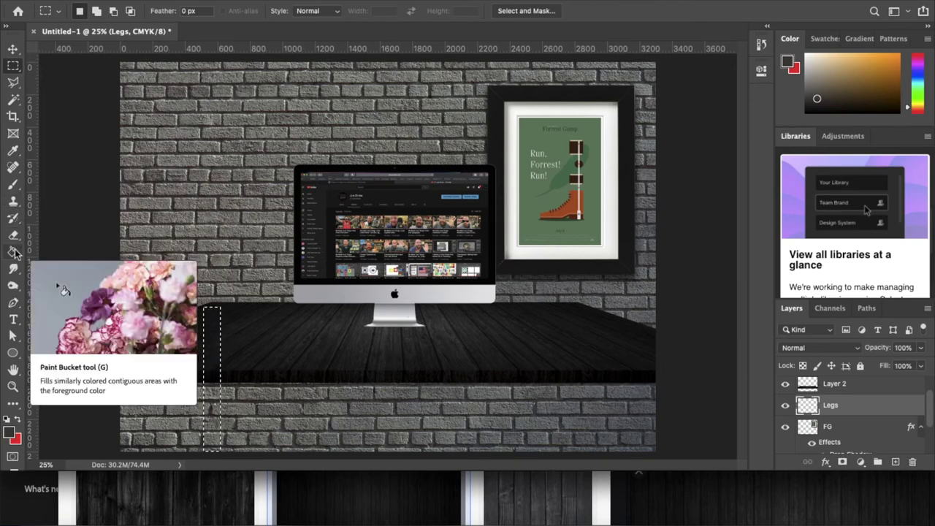
pyautogui.click(10, 433)
pyautogui.click(313, 287)
pyautogui.click(584, 131)
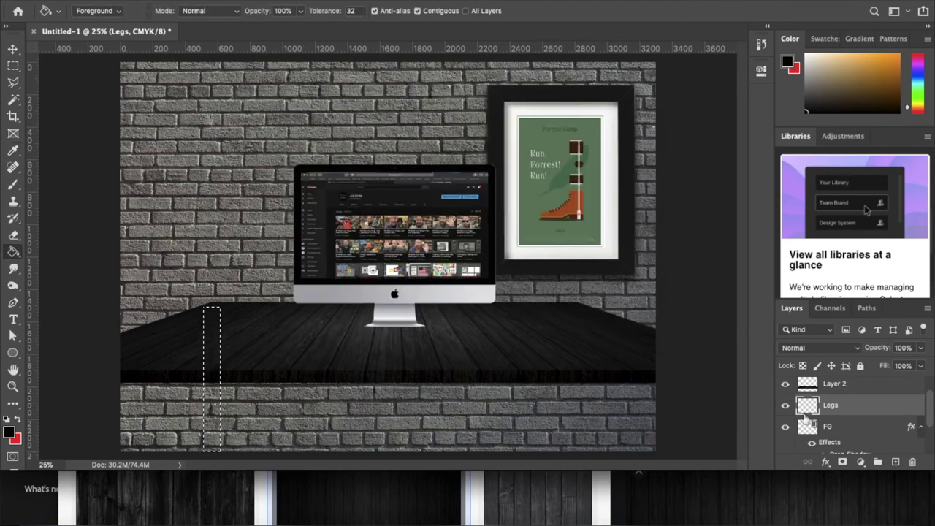
pyautogui.click(213, 407)
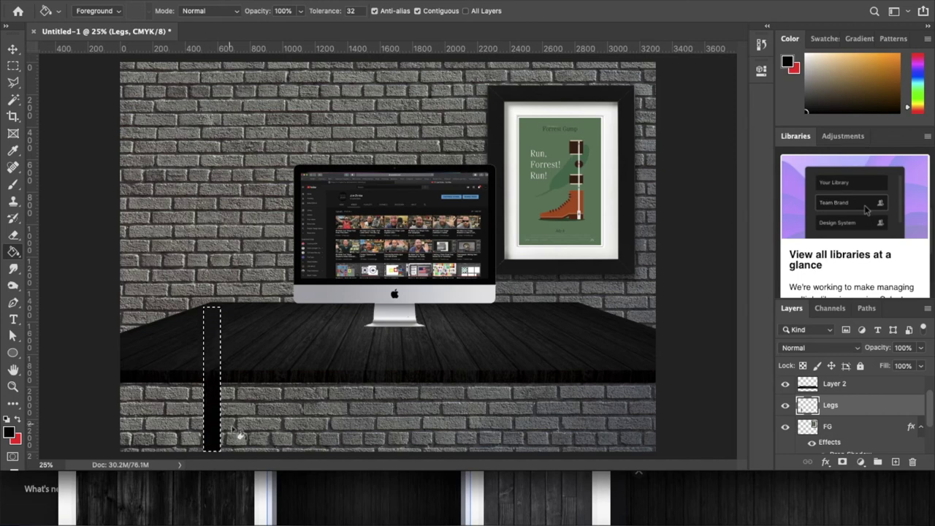
# - Widen the black desk leg by about 40%, extending its inner side toward the middle of the desk
pyautogui.click(13, 49)
pyautogui.moveTo(220, 379); pyautogui.dragTo(226, 379)
pyautogui.press('Return')
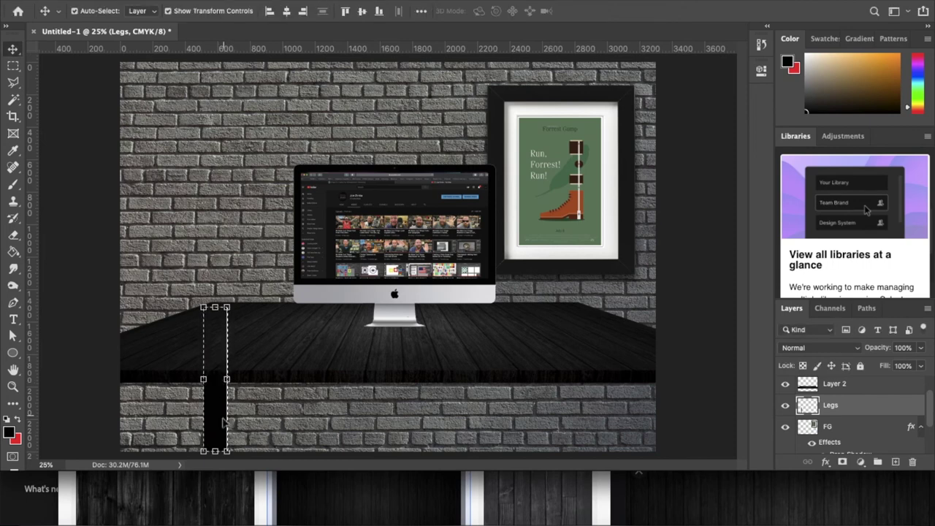
pyautogui.click(255, 414)
pyautogui.hotkey('ctrl', 't')
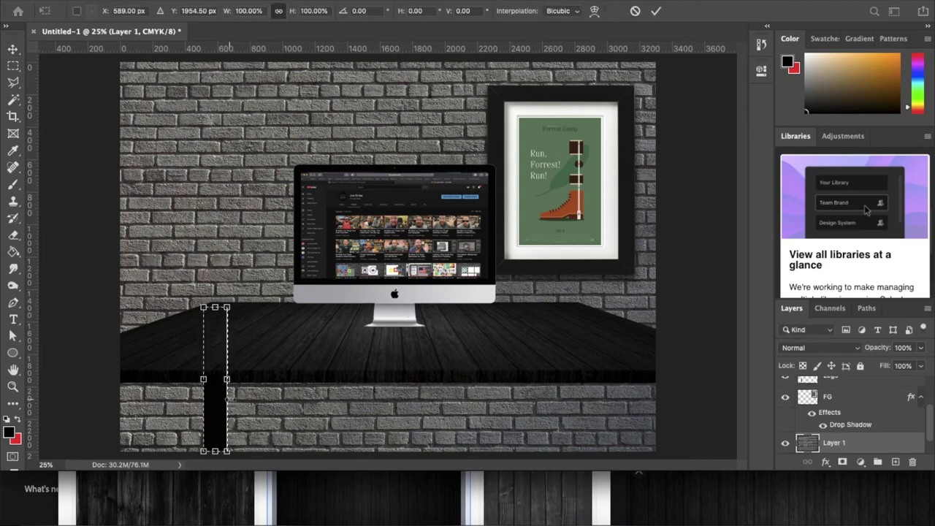
pyautogui.scroll(2, 826, 401)
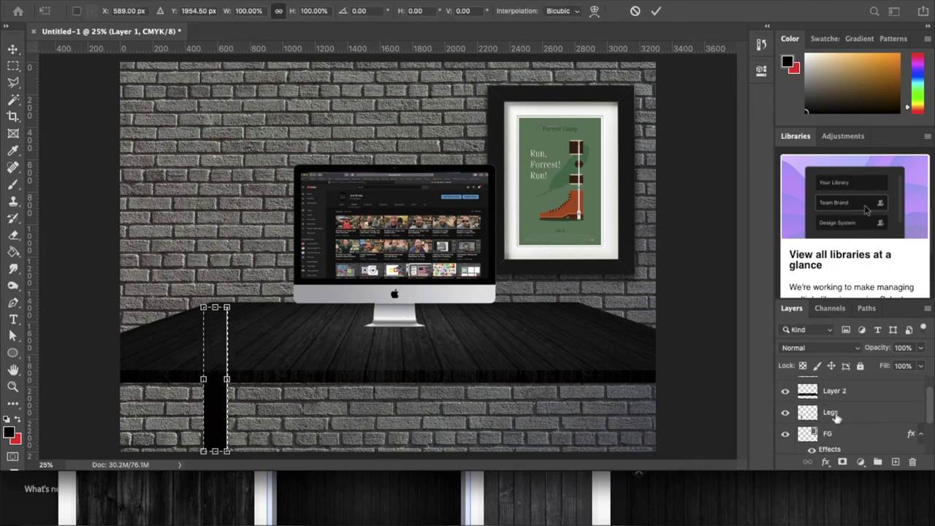
pyautogui.press('Return')
# - Duplicate the leg to the opposite side of the desk and merge the copy back into the Legs layer
pyautogui.moveTo(836, 415); pyautogui.dragTo(897, 462)
pyautogui.moveTo(215, 410); pyautogui.dragTo(574, 418)
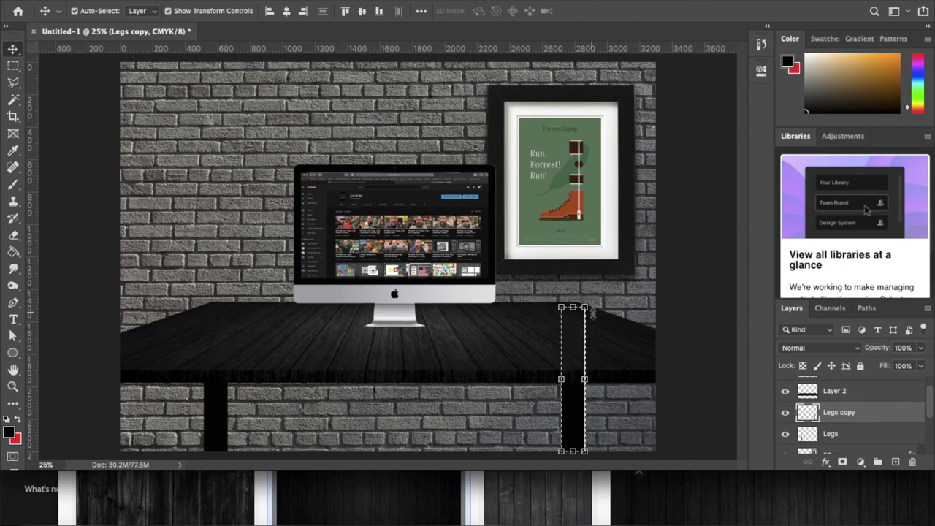
pyautogui.hotkey('ctrl', 'e')
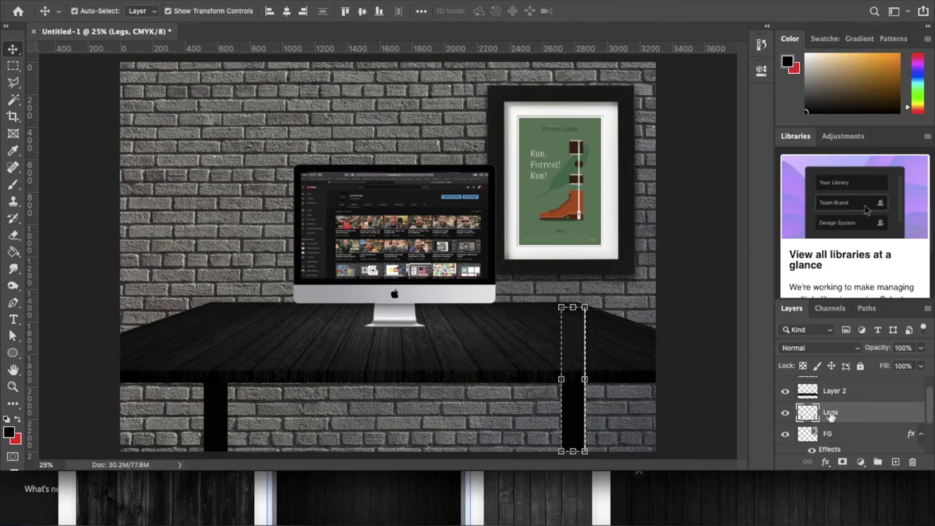
pyautogui.click(785, 413)
pyautogui.click(785, 413)
# - Select a thin horizontal bar spanning between the two legs below the desktop and fill it with black
pyautogui.click(14, 66)
pyautogui.hotkey('ctrl', 'd')
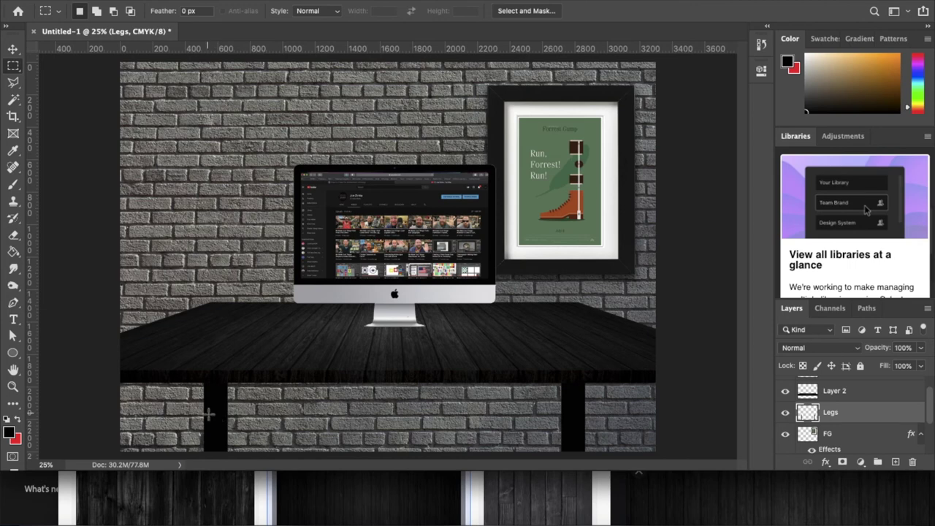
pyautogui.moveTo(220, 400); pyautogui.dragTo(575, 426)
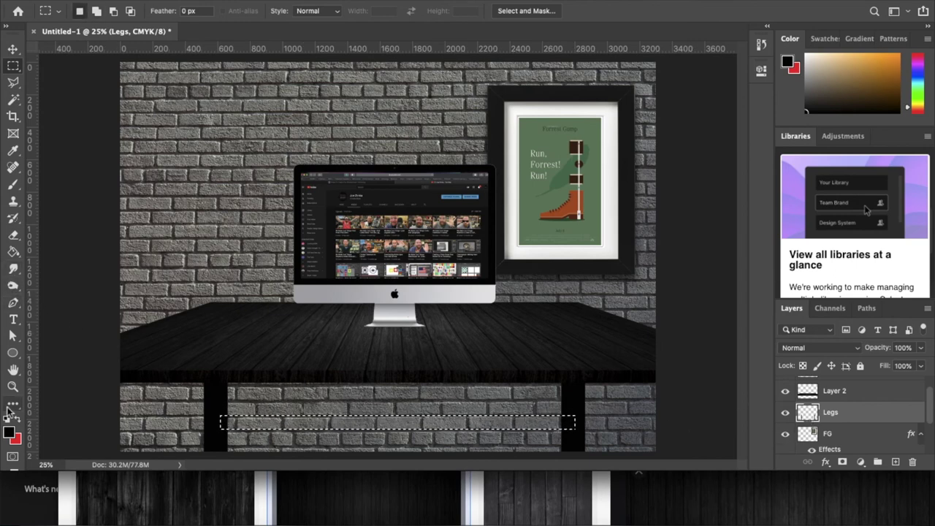
pyautogui.click(13, 252)
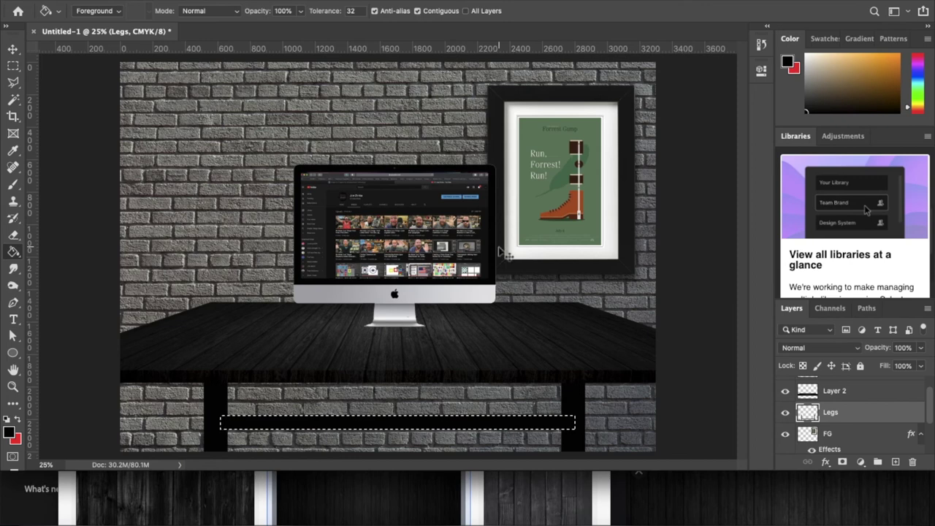
# - Copy the black crossbar onto its own layer and move the copy up in front of the iMac
pyautogui.hotkey('ctrl', 'shift', 'alt', 'n')
pyautogui.hotkey('alt', 'BackSpace')
pyautogui.hotkey('ctrl', 'd')
pyautogui.click(13, 49)
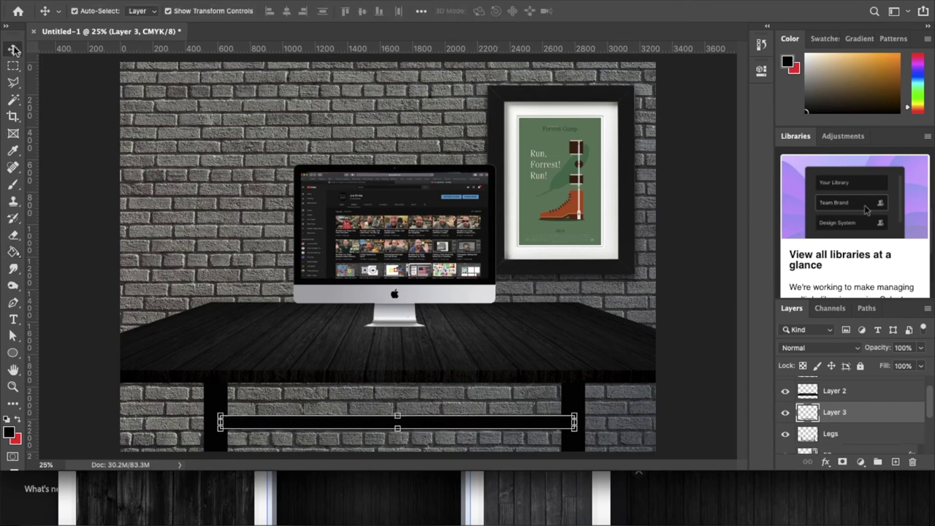
pyautogui.moveTo(323, 428); pyautogui.dragTo(346, 306)
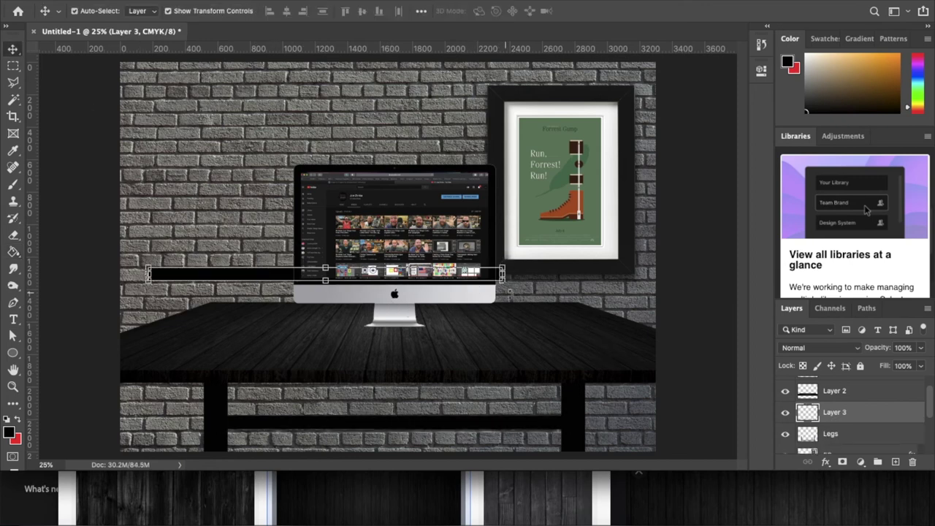
# - Rotate the crossbar copy to about -21.14° and position it as a diagonal brace running from the left leg down off the canvas
pyautogui.hotkey('ctrl', 't')
pyautogui.moveTo(513, 290); pyautogui.dragTo(489, 209)
pyautogui.moveTo(283, 294); pyautogui.dragTo(51, 491)
pyautogui.hotkey('ctrl', '-')
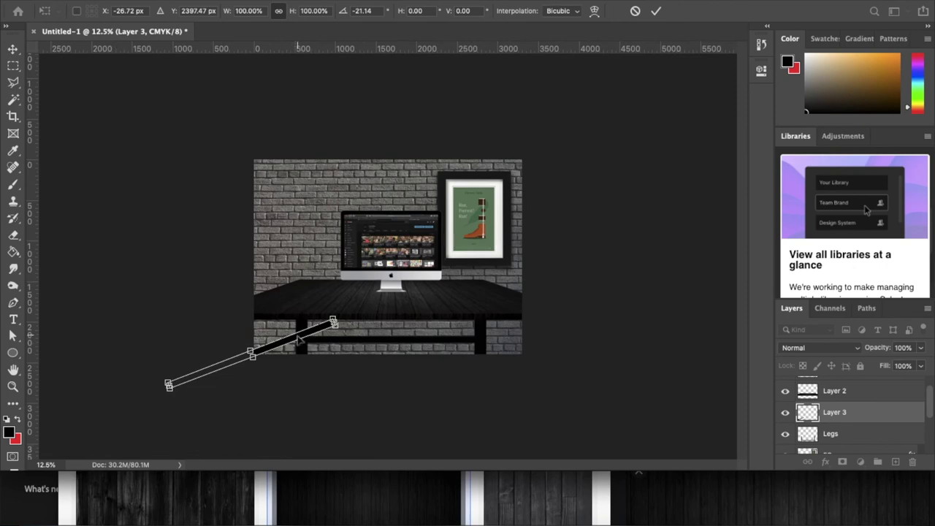
pyautogui.moveTo(290, 344); pyautogui.dragTo(263, 358)
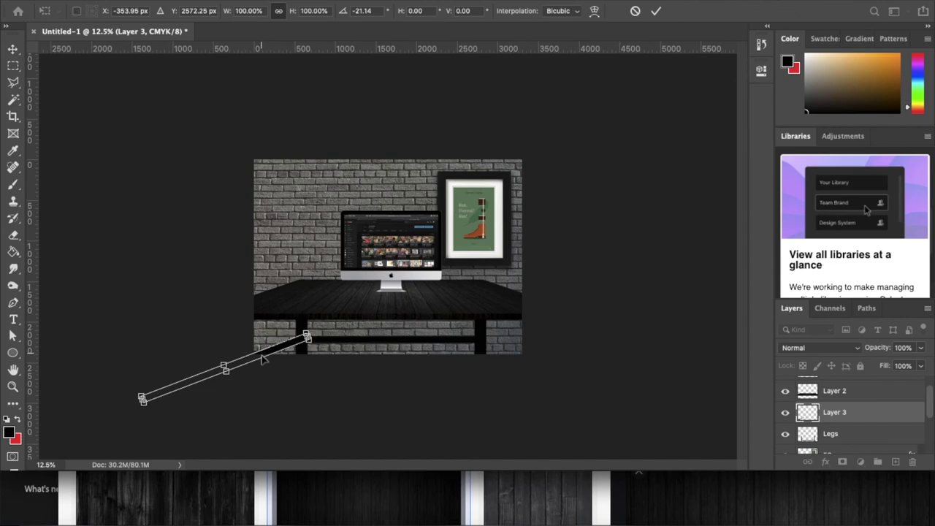
pyautogui.hotkey('ctrl', '+')
pyautogui.hotkey('ctrl', '+')
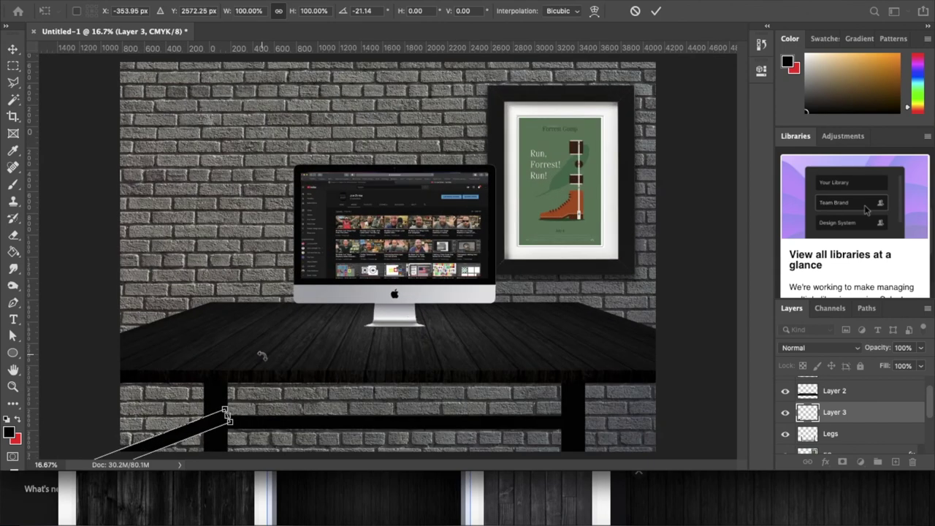
pyautogui.moveTo(211, 433); pyautogui.dragTo(206, 438)
pyautogui.press('Return')
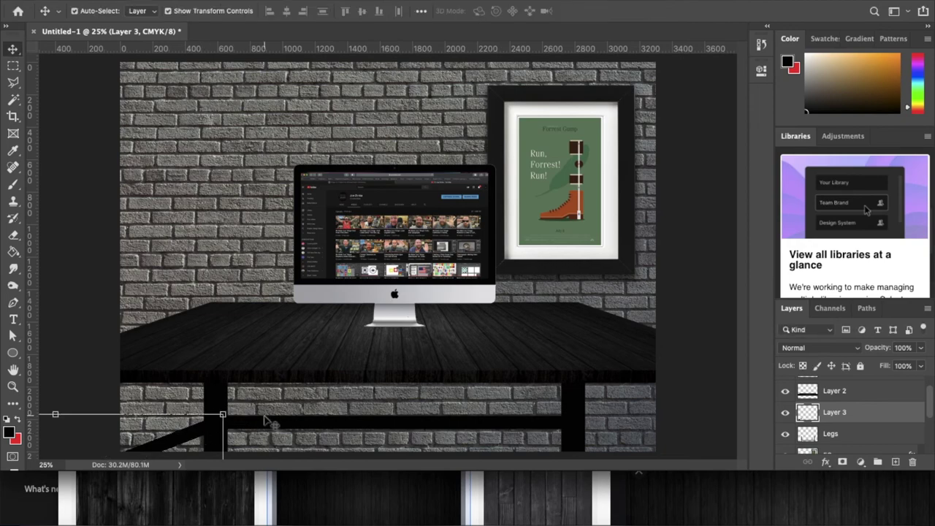
# - Duplicate the Layer 3 diagonal brace as a separate layer
pyautogui.hotkey('ctrl', '-')
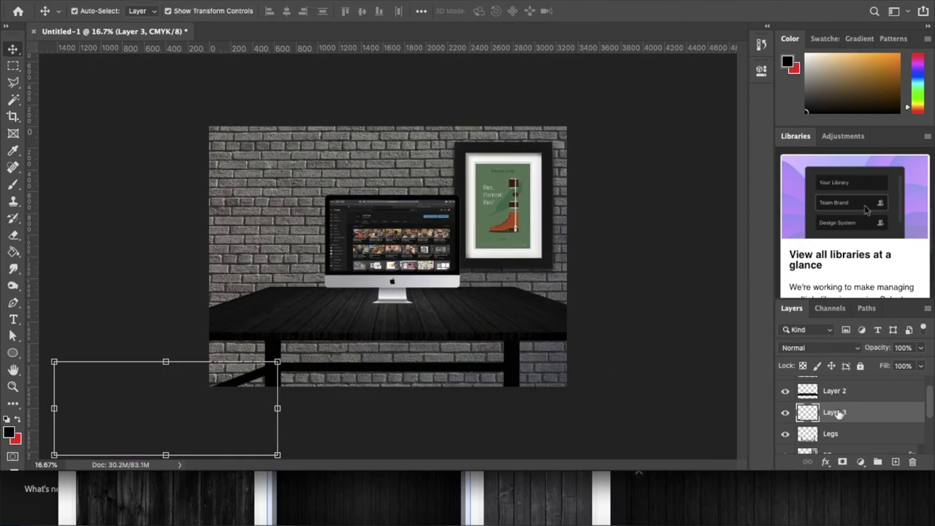
pyautogui.moveTo(839, 415); pyautogui.dragTo(896, 461)
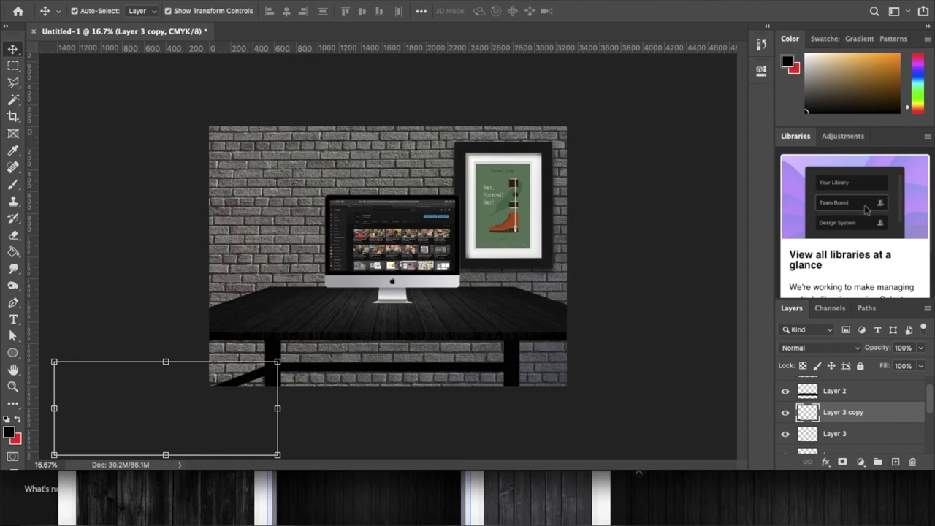
pyautogui.click(131, 0)
pyautogui.moveTo(175, 280)
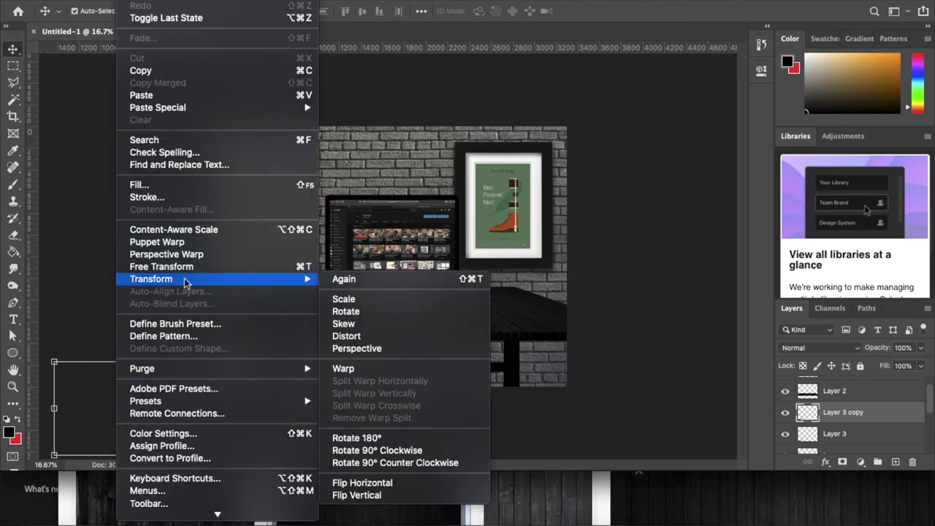
pyautogui.click(342, 482)
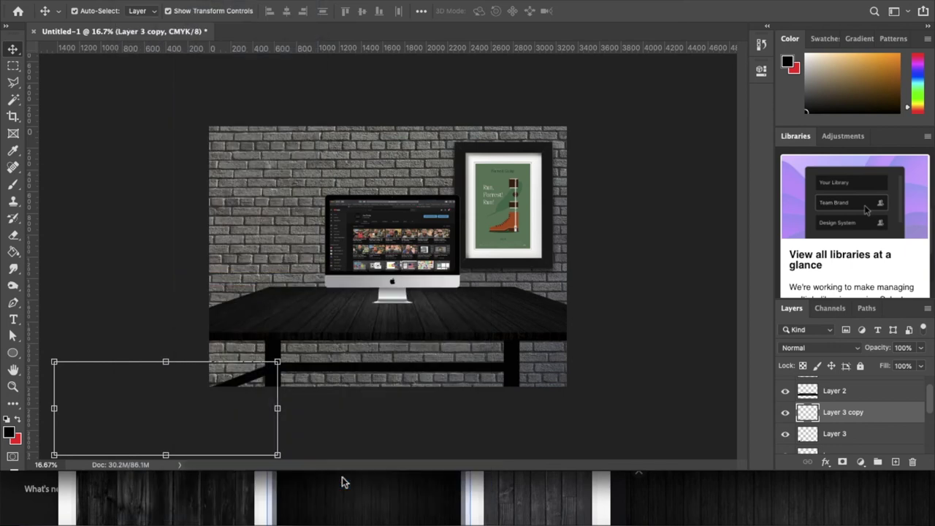
pyautogui.moveTo(121, 390); pyautogui.dragTo(162, 360)
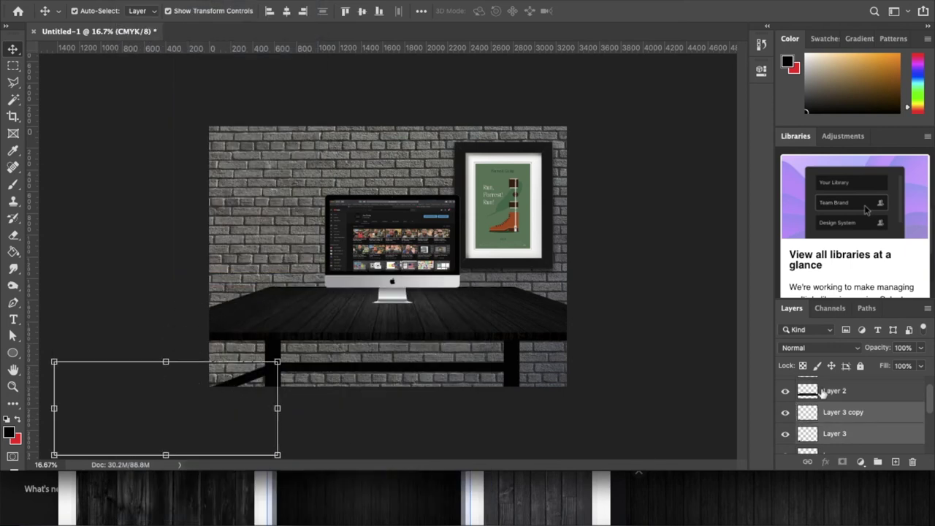
pyautogui.click(824, 417)
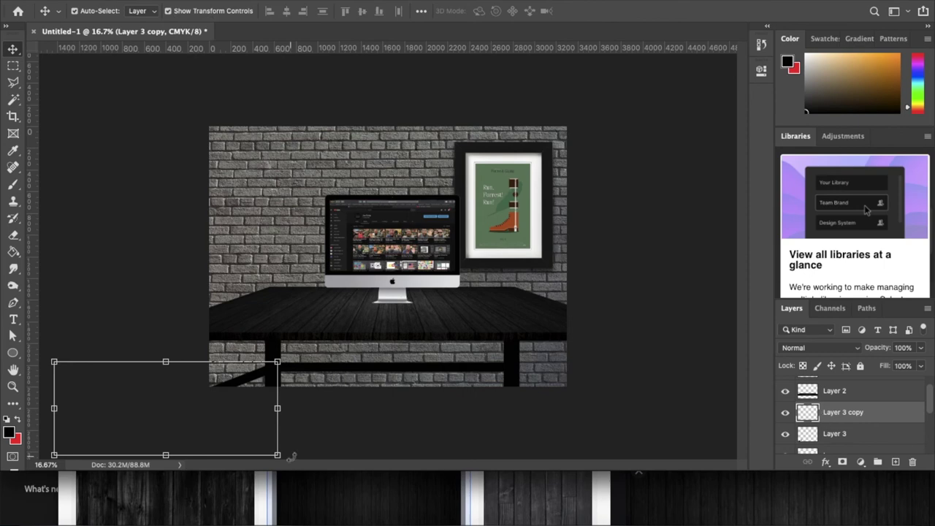
pyautogui.hotkey('ctrl', '-')
pyautogui.moveTo(176, 353)
pyautogui.mouseDown()
pyautogui.moveTo(167, 357)
pyautogui.moveTo(254, 294)
pyautogui.moveTo(146, 378)
pyautogui.moveTo(309, 403)
pyautogui.moveTo(178, 380)
pyautogui.moveTo(177, 369)
pyautogui.mouseUp()
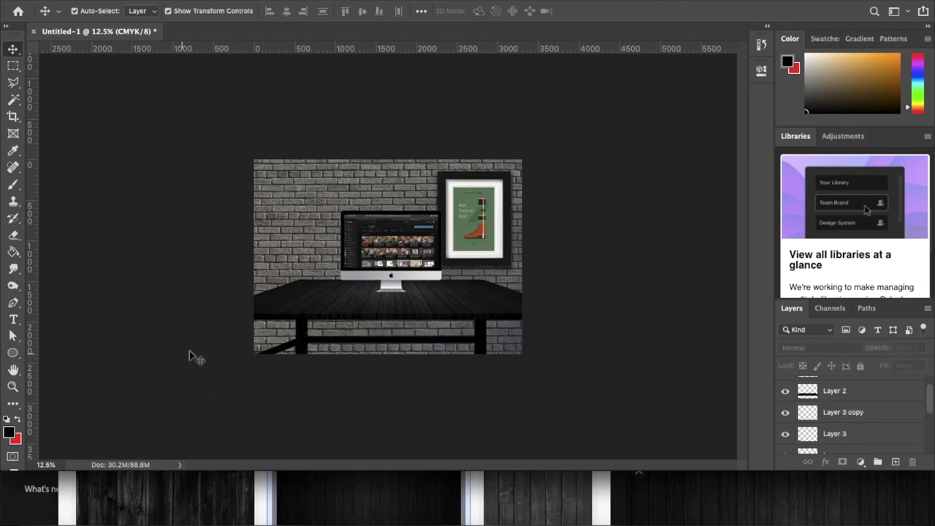
pyautogui.click(192, 355)
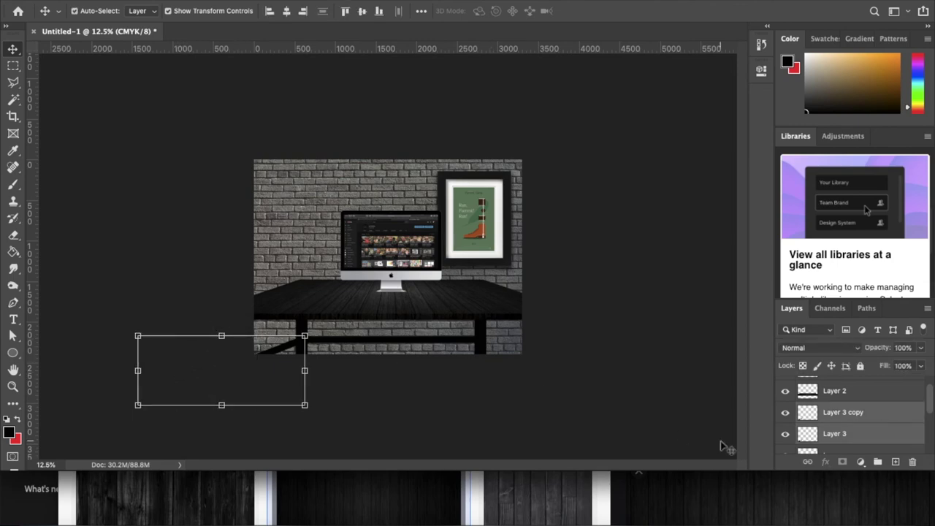
# - Flip the brace copy horizontally and position it running from the right leg down off the canvas, mirroring the left brace
pyautogui.click(809, 413)
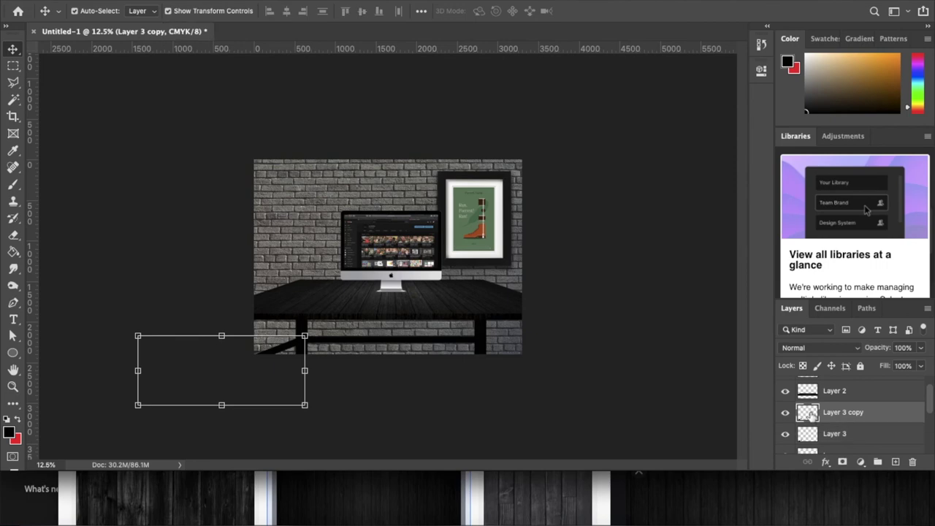
pyautogui.moveTo(276, 361); pyautogui.dragTo(471, 314)
pyautogui.click(146, 0)
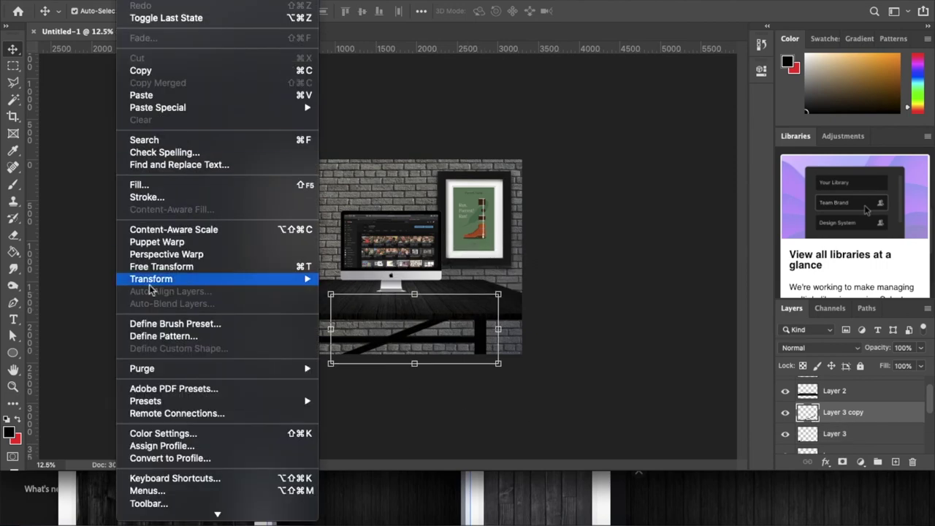
pyautogui.moveTo(210, 281)
pyautogui.click(356, 482)
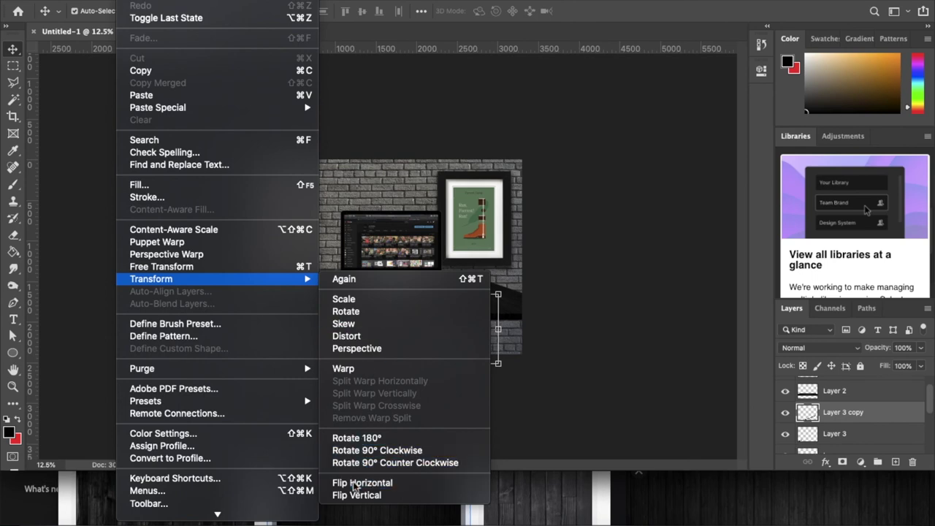
pyautogui.press('Return')
pyautogui.moveTo(431, 338); pyautogui.dragTo(573, 378)
pyautogui.moveTo(574, 379); pyautogui.dragTo(571, 377)
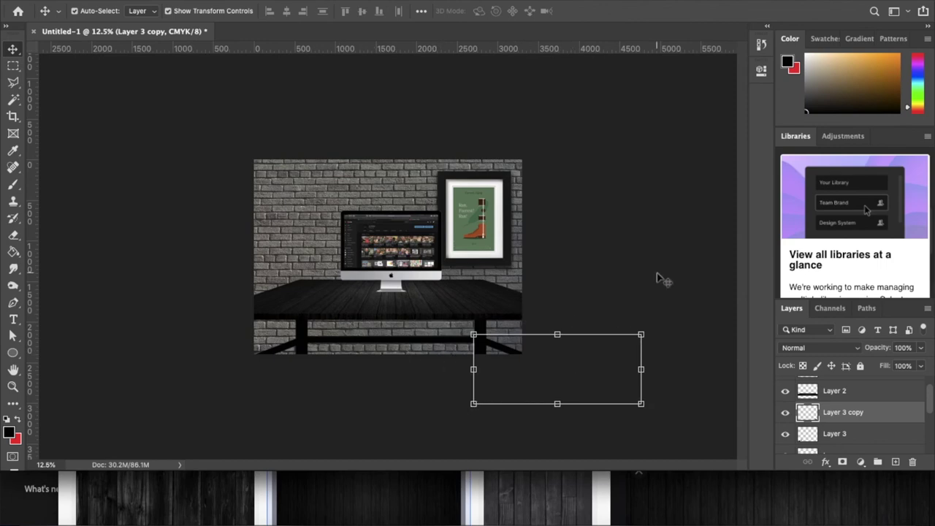
# - Merge the two diagonal braces into one layer and merge that layer down into the Legs layer
pyautogui.hotkey('ctrl', '+')
pyautogui.hotkey('ctrl', '+')
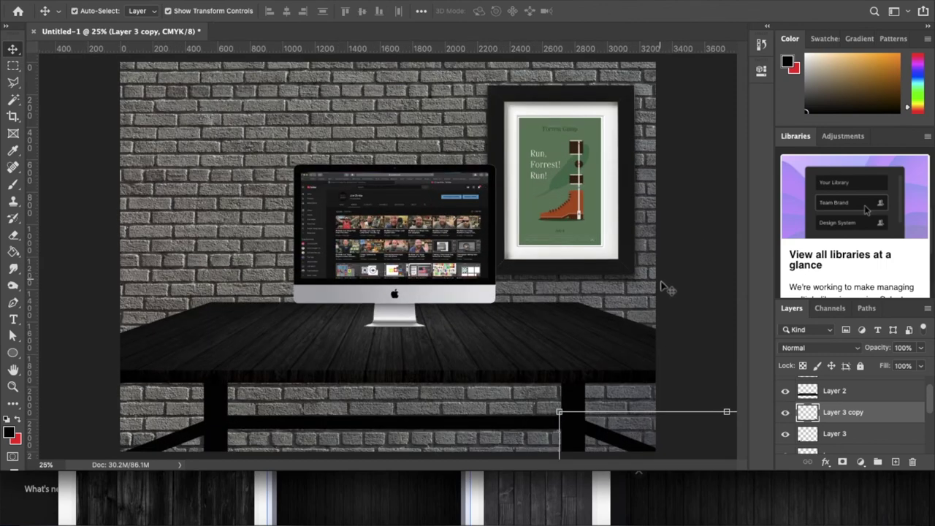
pyautogui.hotkey('ctrl', '-')
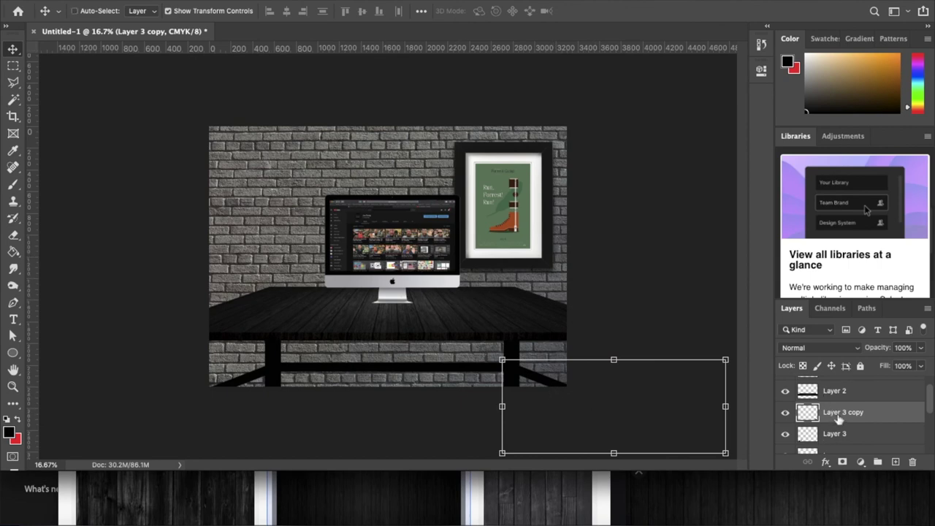
pyautogui.hotkey('ctrl', 'e')
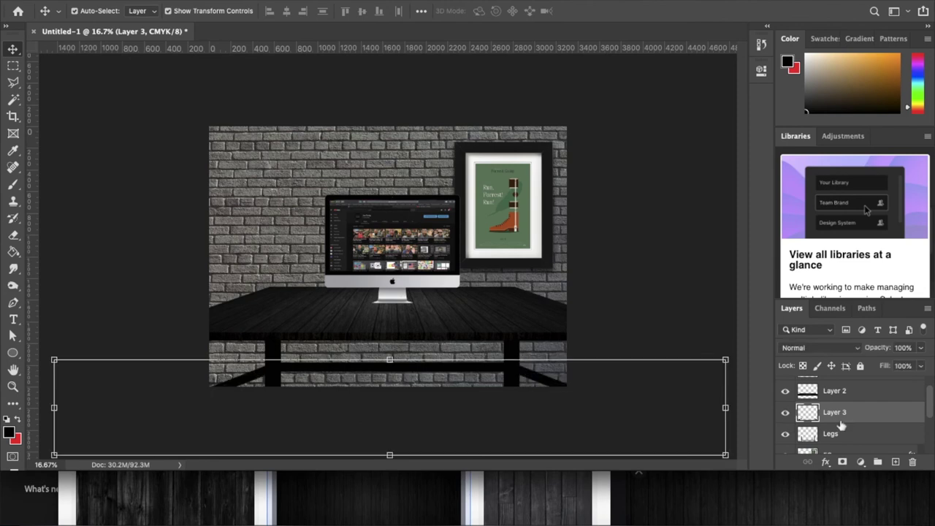
pyautogui.press('Delete')
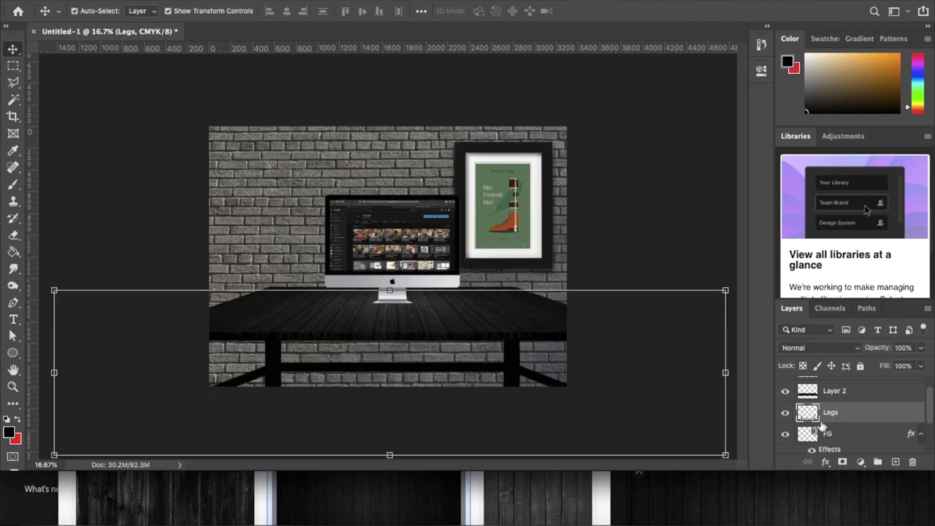
pyautogui.click(785, 412)
pyautogui.click(785, 412)
# - Merge the wooden desktop's Layer 2 down into the Legs layer and check the combined desk by toggling its visibility
pyautogui.click(834, 391)
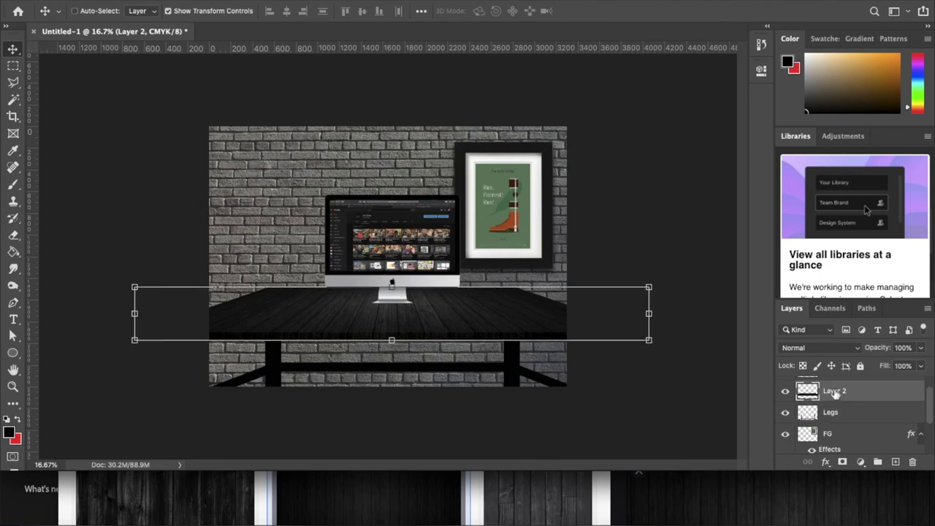
pyautogui.hotkey('ctrl', 'e')
pyautogui.click(785, 391)
pyautogui.click(785, 391)
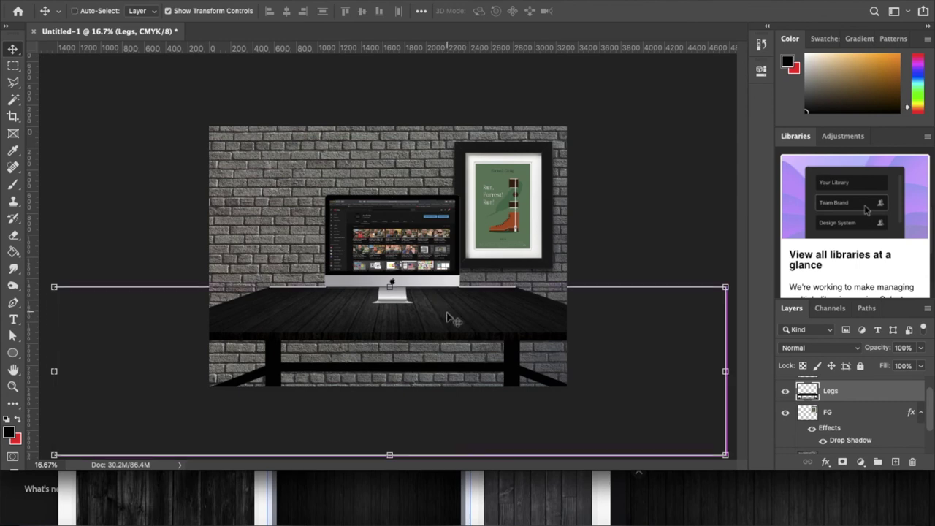
pyautogui.hotkey('ctrl', '+')
pyautogui.hotkey('ctrl', '-')
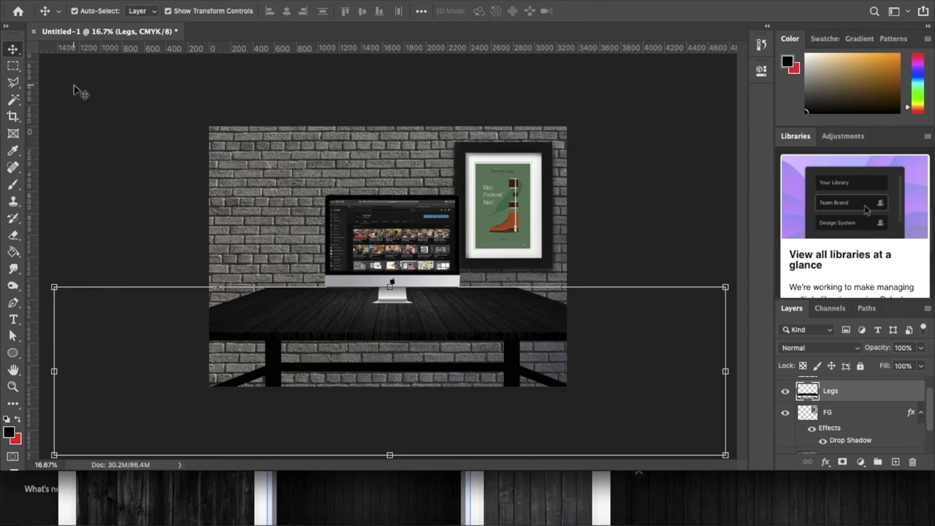
# - Create a new blank layer and place it directly beneath the Legs layer
pyautogui.click(14, 66)
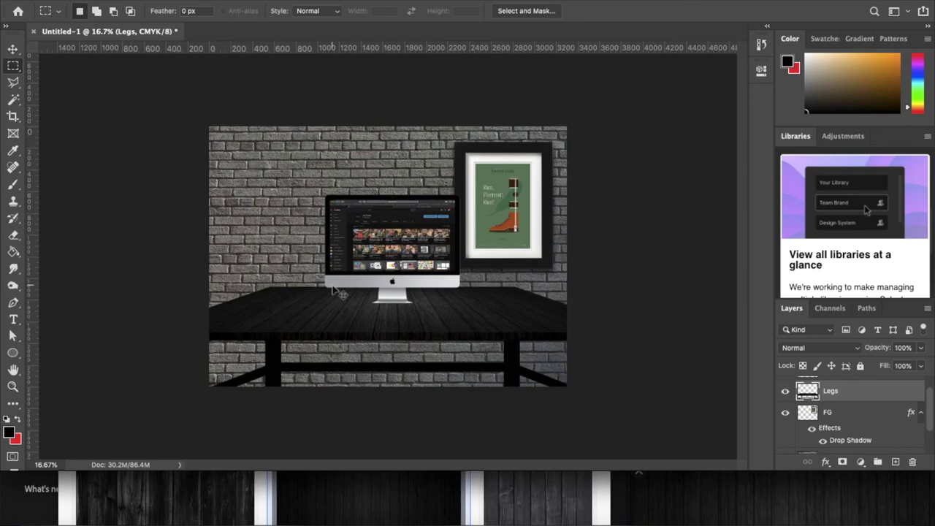
pyautogui.hotkey('ctrl', '+')
pyautogui.hotkey('ctrl', '-')
pyautogui.click(895, 462)
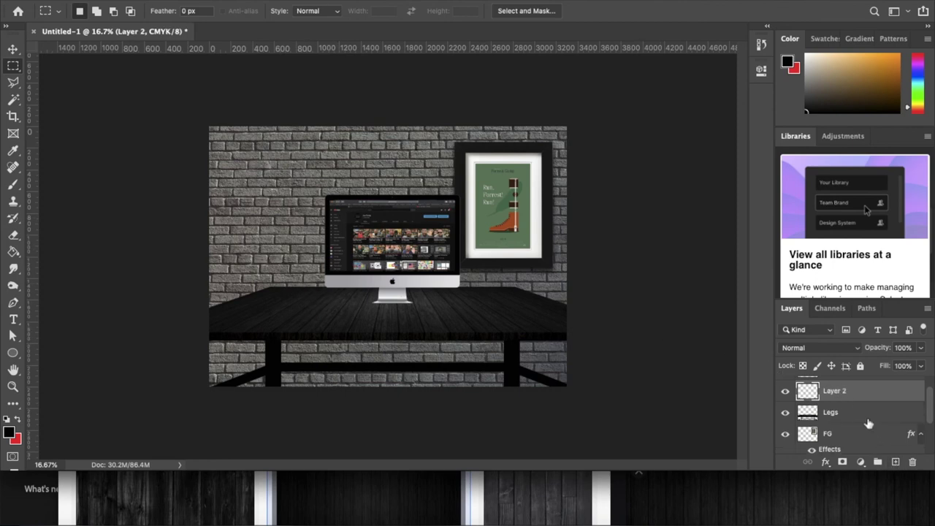
pyautogui.moveTo(845, 395); pyautogui.dragTo(840, 416)
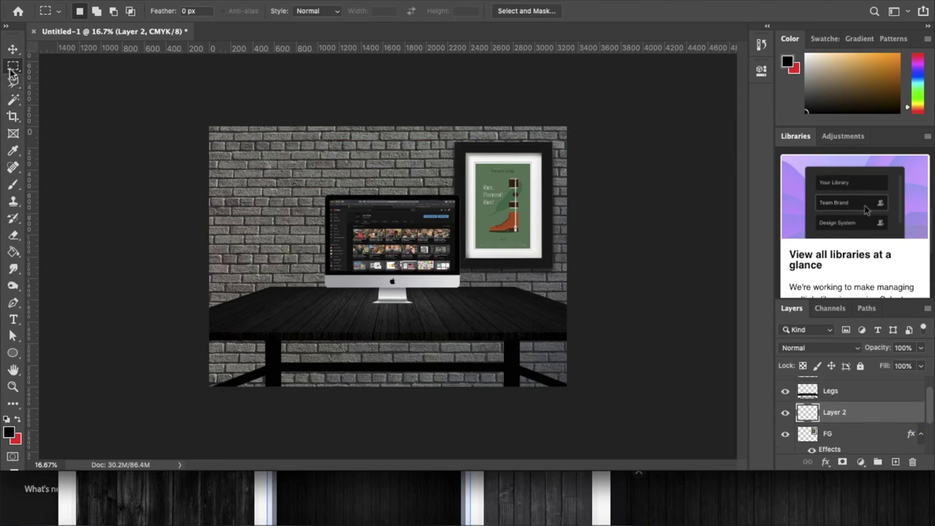
pyautogui.moveTo(194, 321); pyautogui.dragTo(589, 397)
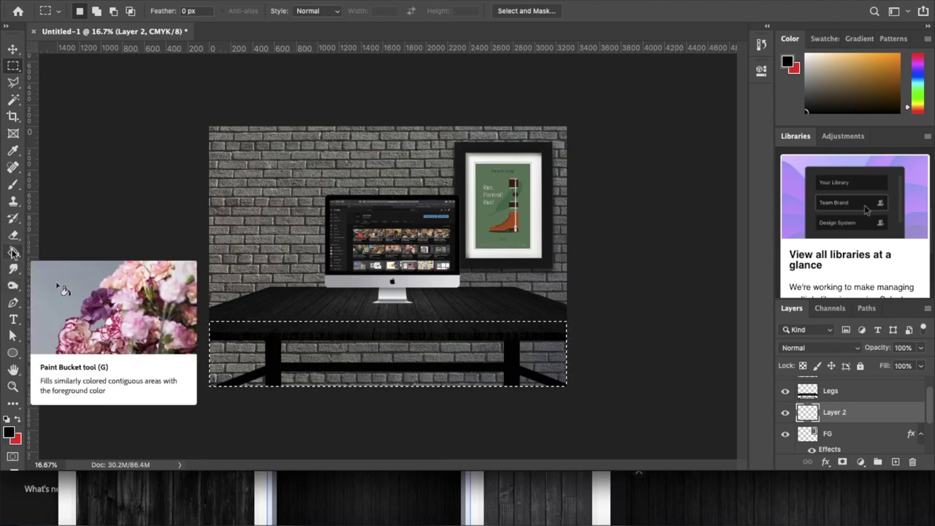
pyautogui.click(314, 356)
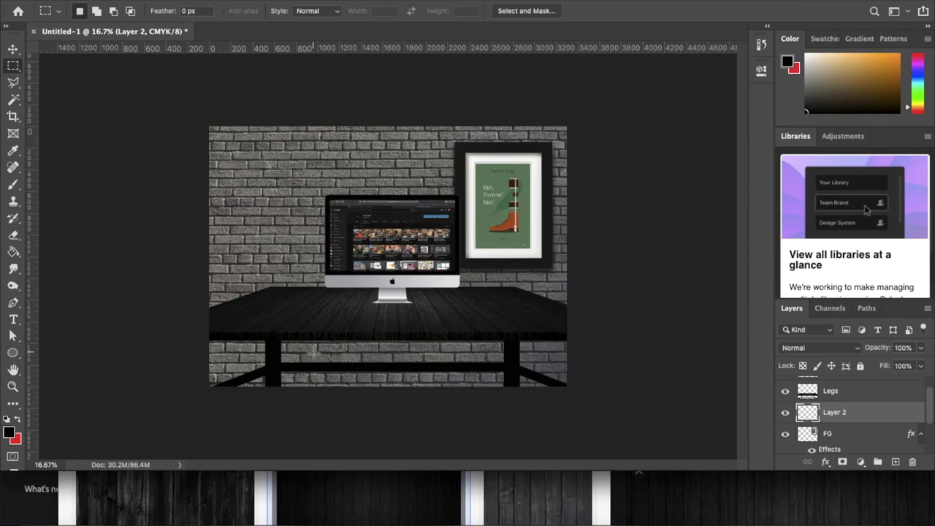
pyautogui.click(13, 251)
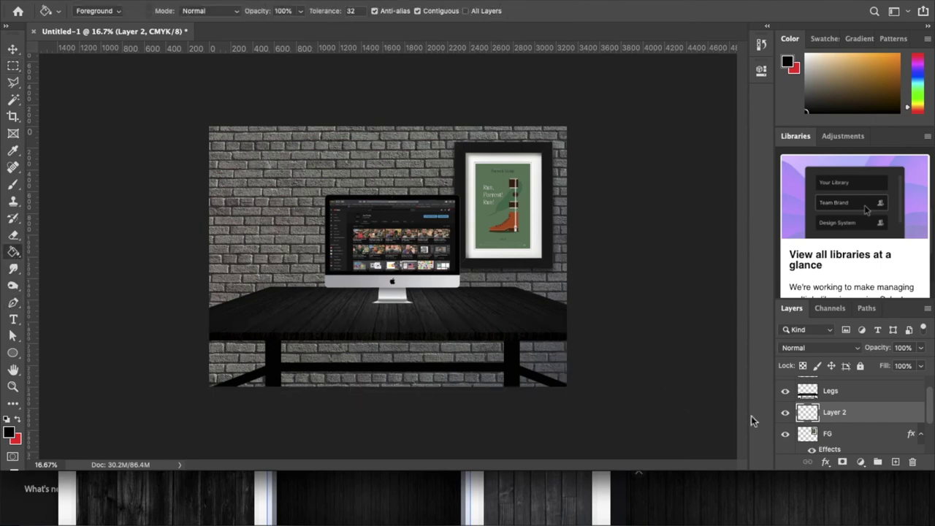
# - Select a full-width rectangle from the desktop's front edge to the canvas bottom and fill it with black on the new layer
pyautogui.click(12, 65)
pyautogui.moveTo(188, 329); pyautogui.dragTo(630, 442)
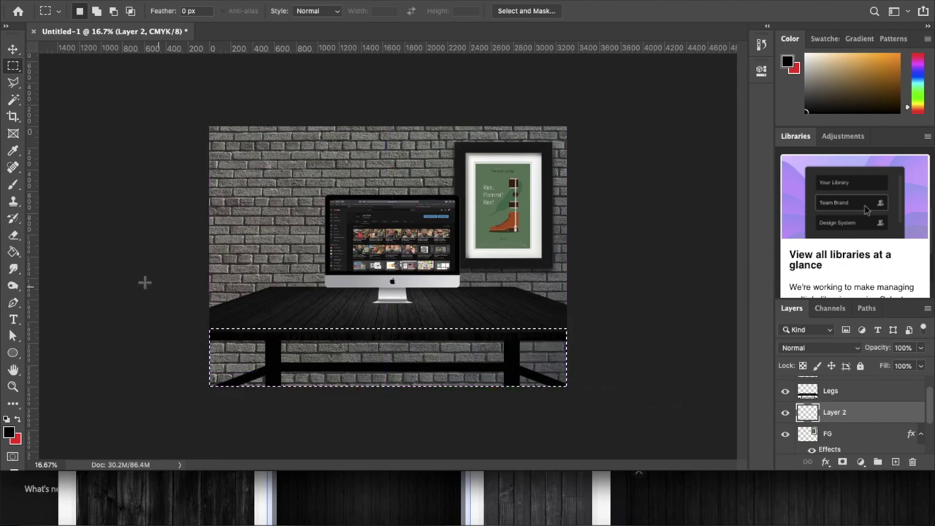
pyautogui.click(12, 251)
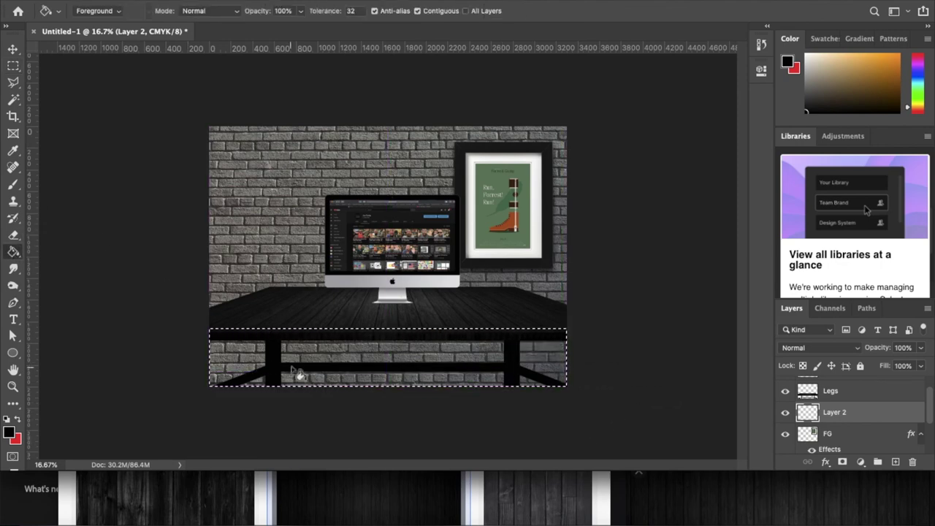
pyautogui.click(352, 343)
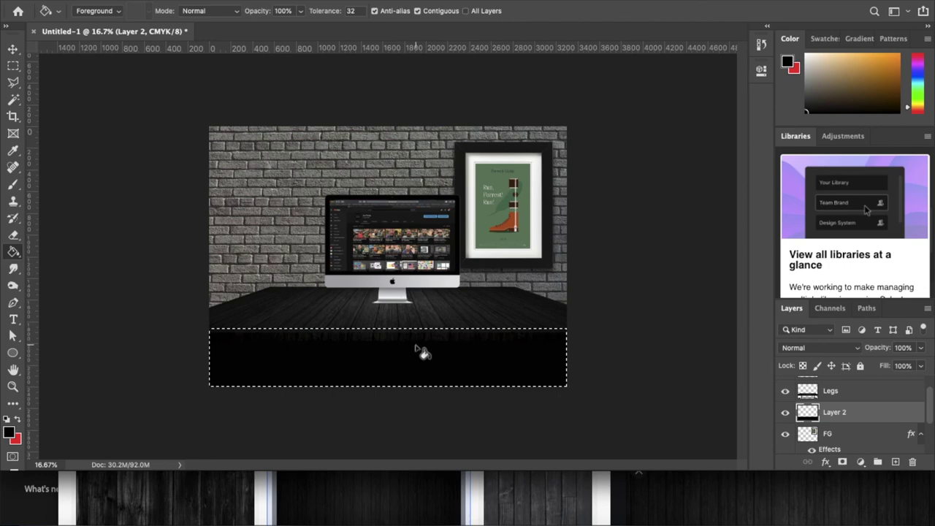
# - Lower the black shadow layer's opacity to 29% and deselect the area
pyautogui.click(920, 348)
pyautogui.moveTo(922, 364); pyautogui.dragTo(903, 367)
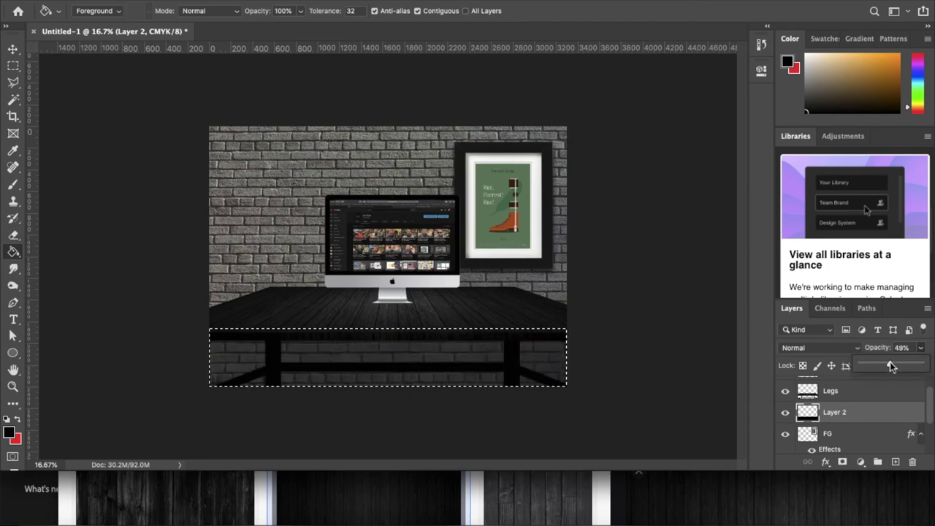
pyautogui.moveTo(877, 362); pyautogui.dragTo(877, 361)
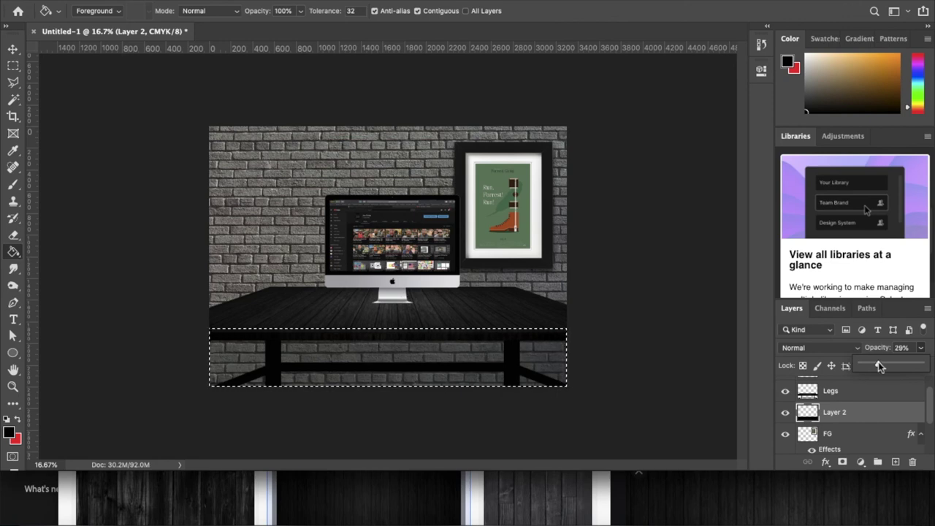
pyautogui.press('m')
pyautogui.click(84, 121)
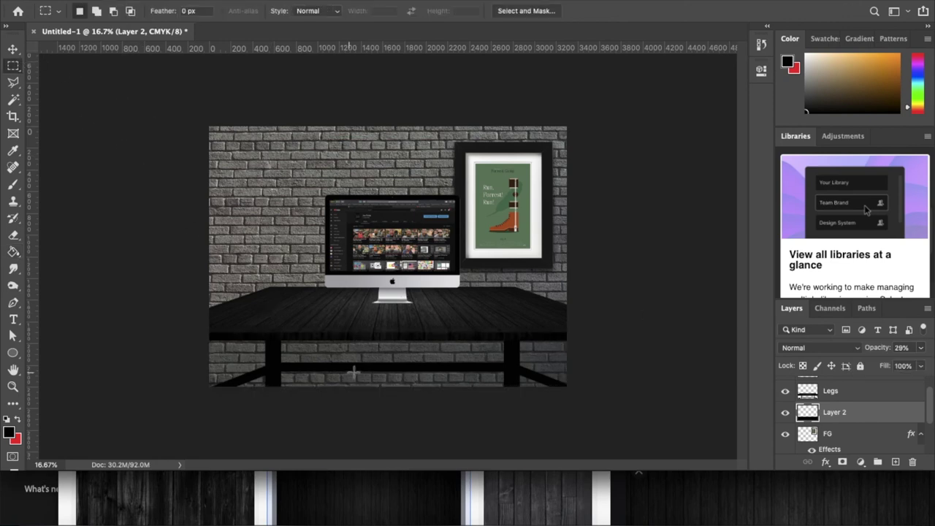
# - Compare the wall beneath the desk with and without the shadow layer
pyautogui.click(785, 413)
pyautogui.click(784, 413)
pyautogui.click(785, 413)
pyautogui.click(784, 413)
pyautogui.press('super+equal')
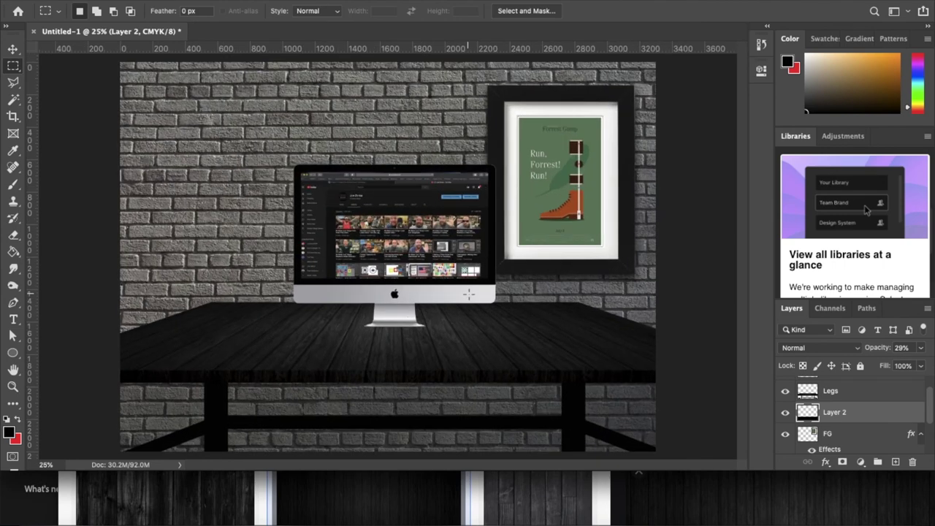
pyautogui.press('super+minus')
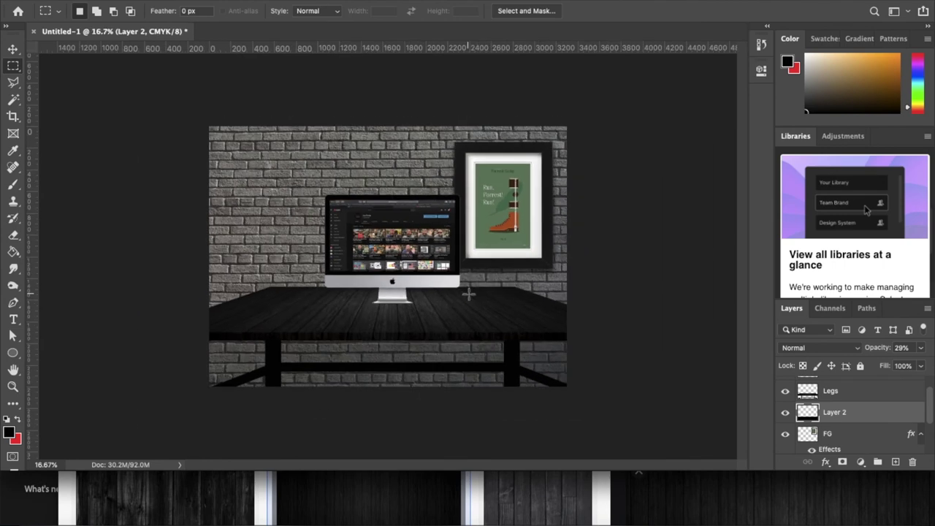